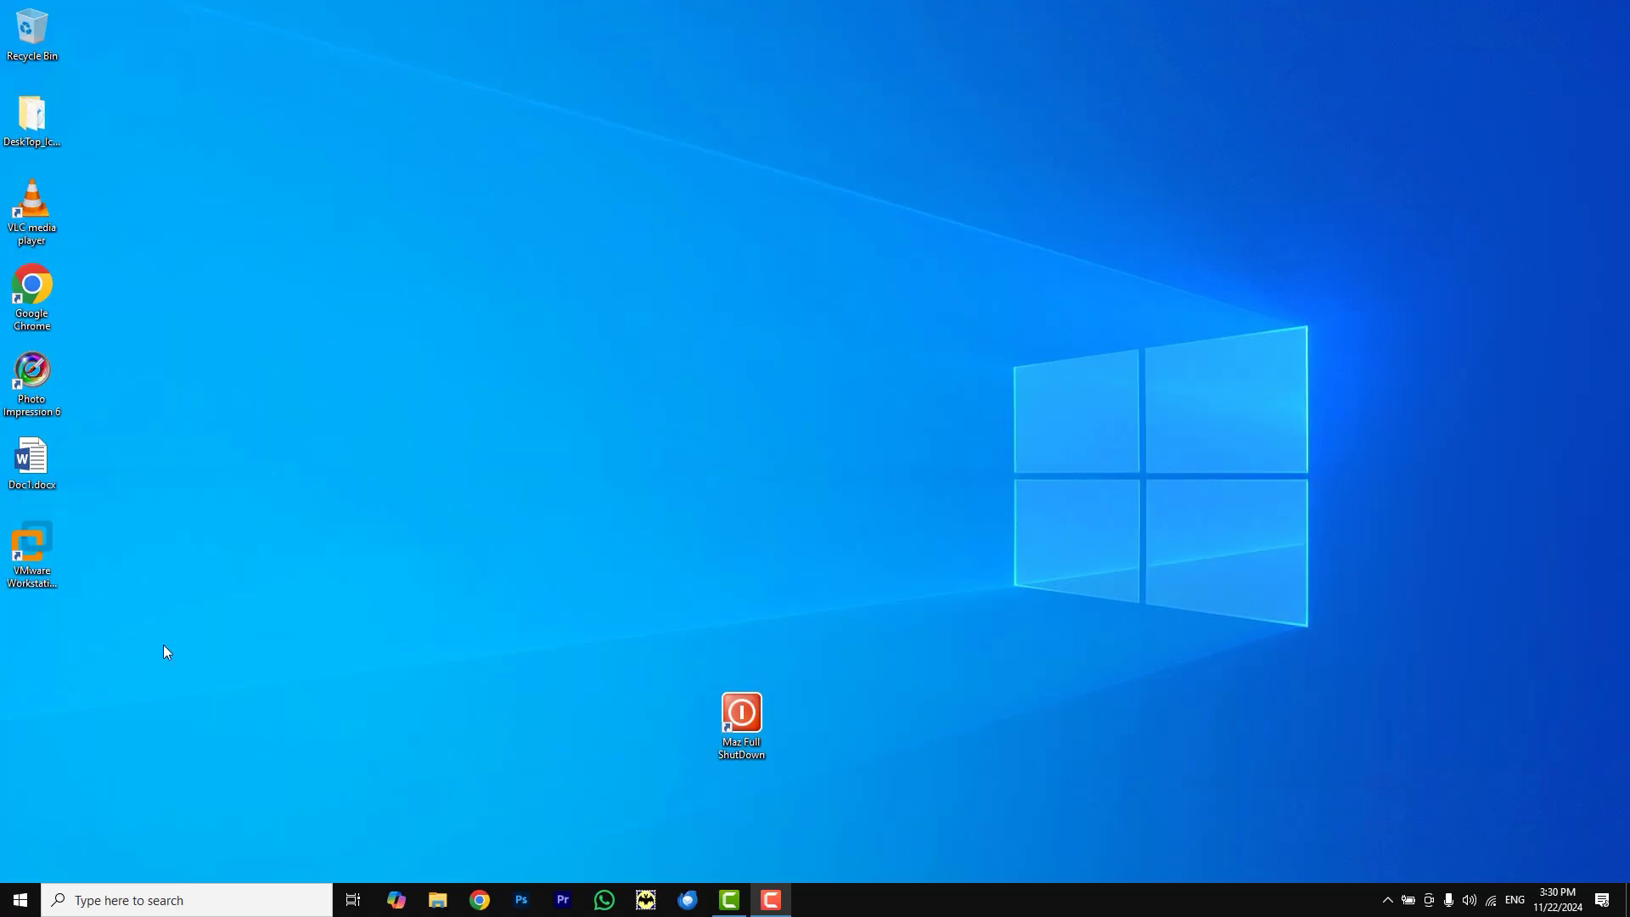
# View Settings' About page showing the Core i7-6500U and Windows 10 Home 22H2, then start a search
pyautogui.click(21, 906)
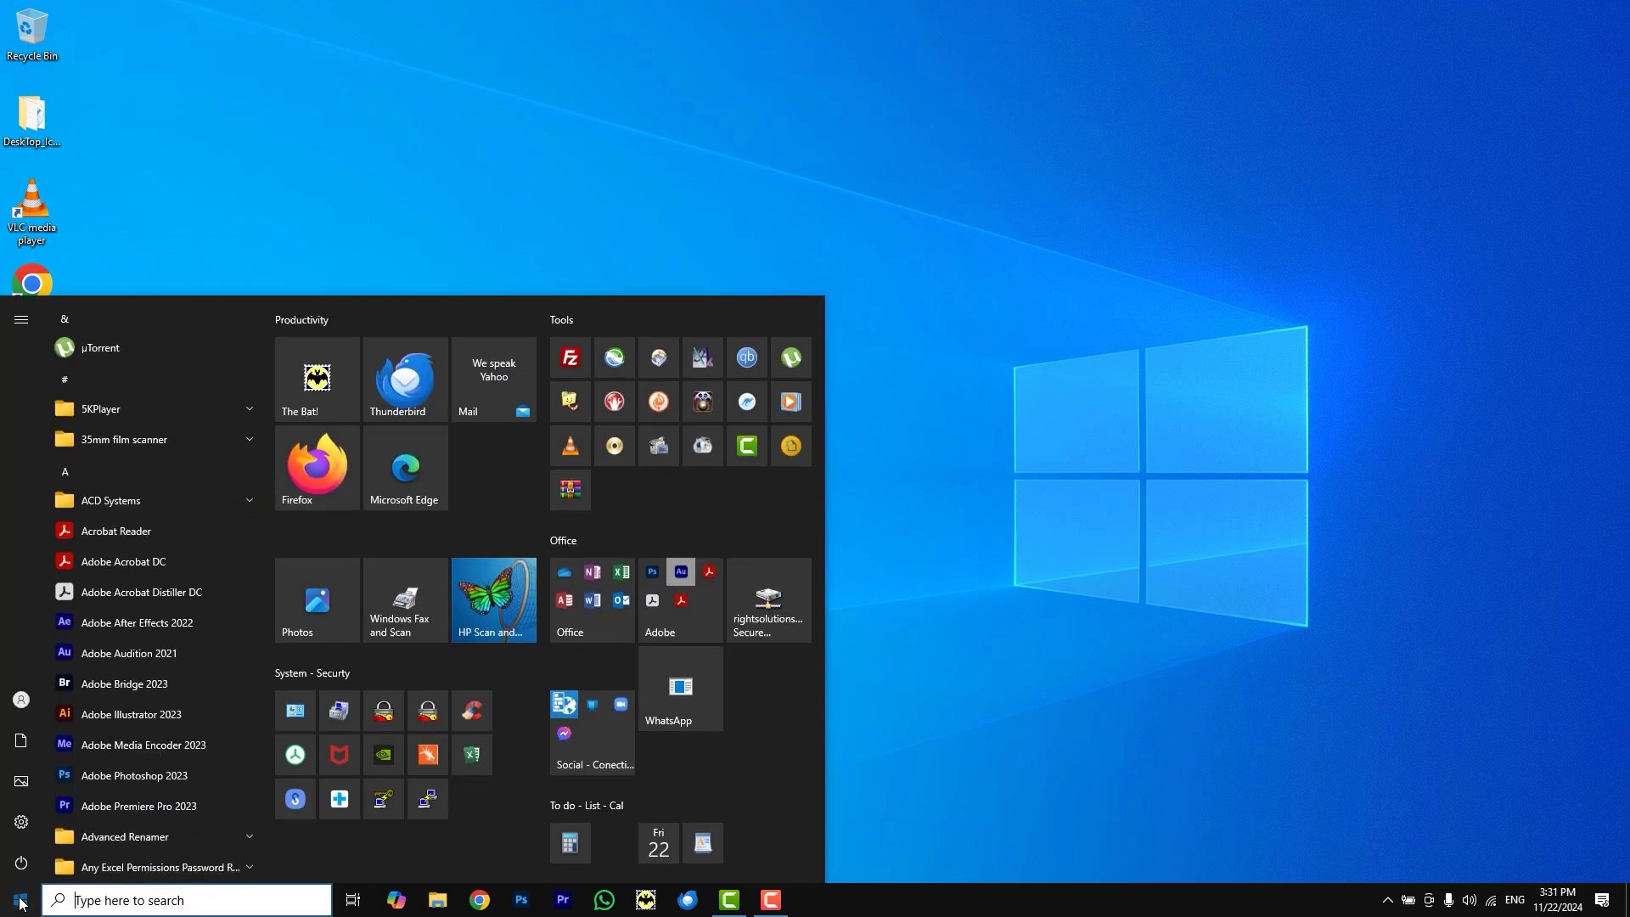
pyautogui.click(19, 825)
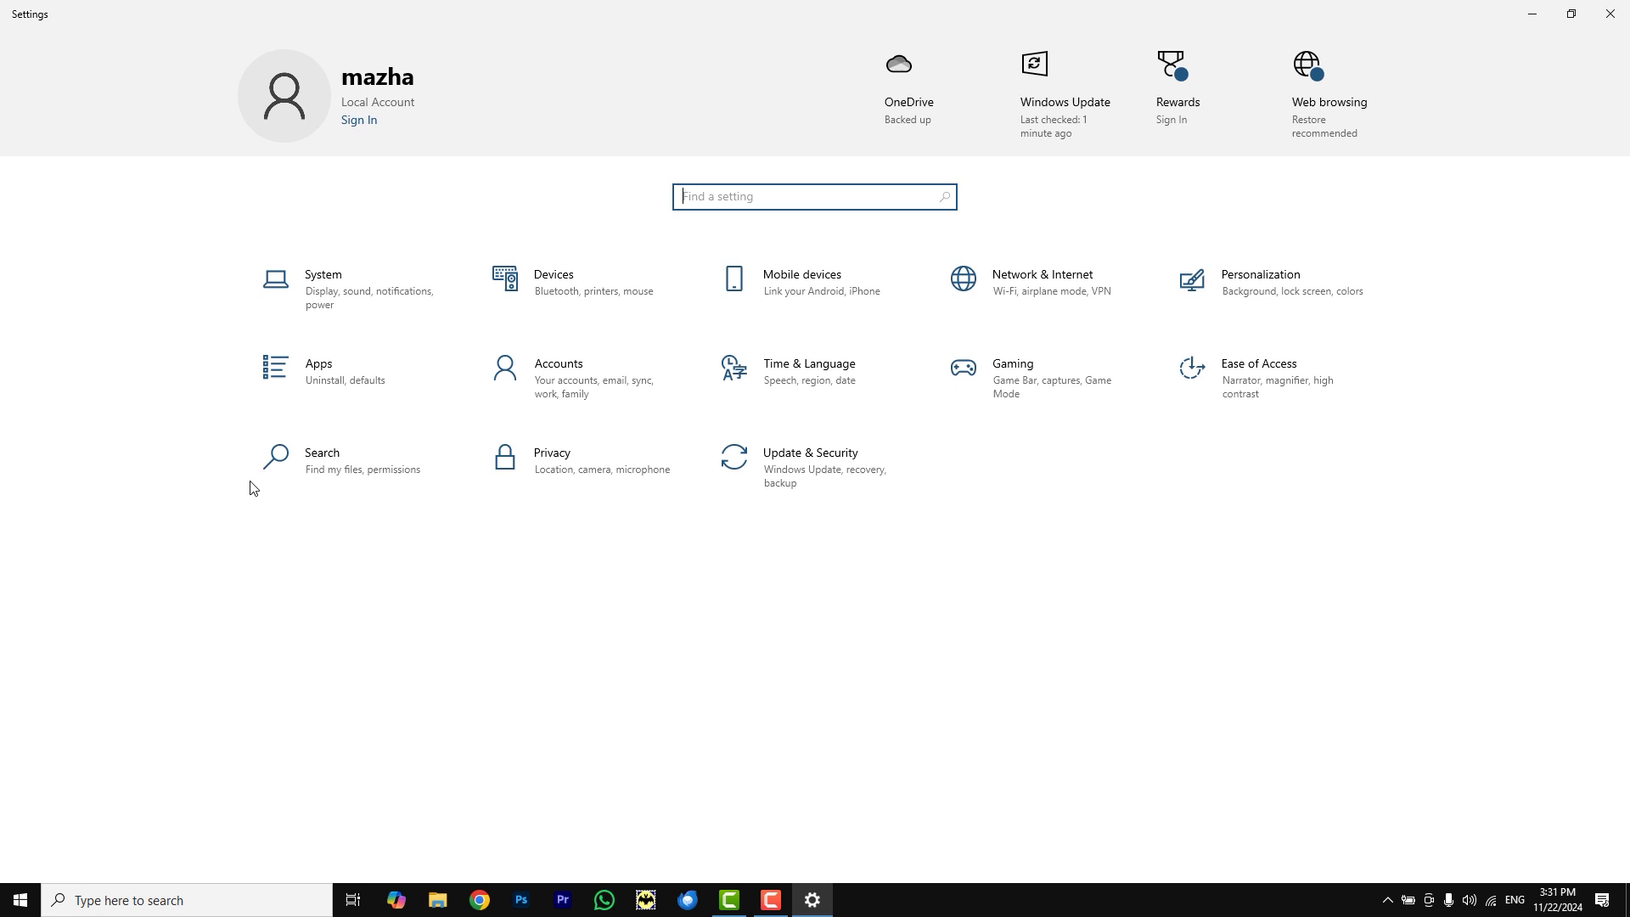
pyautogui.click(333, 276)
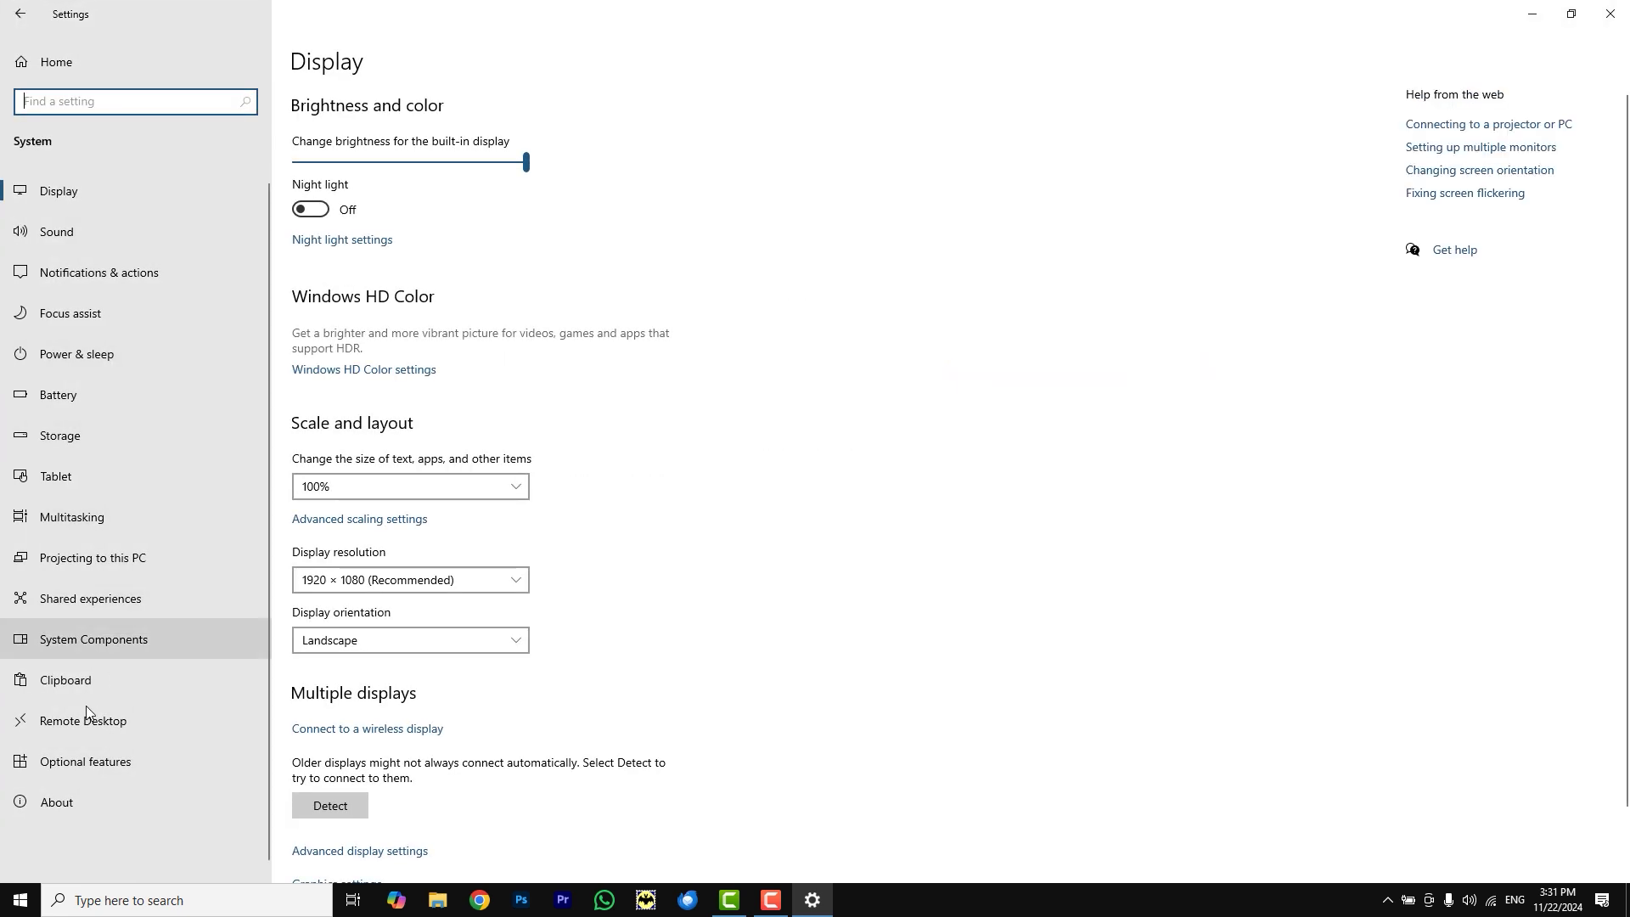
pyautogui.click(74, 801)
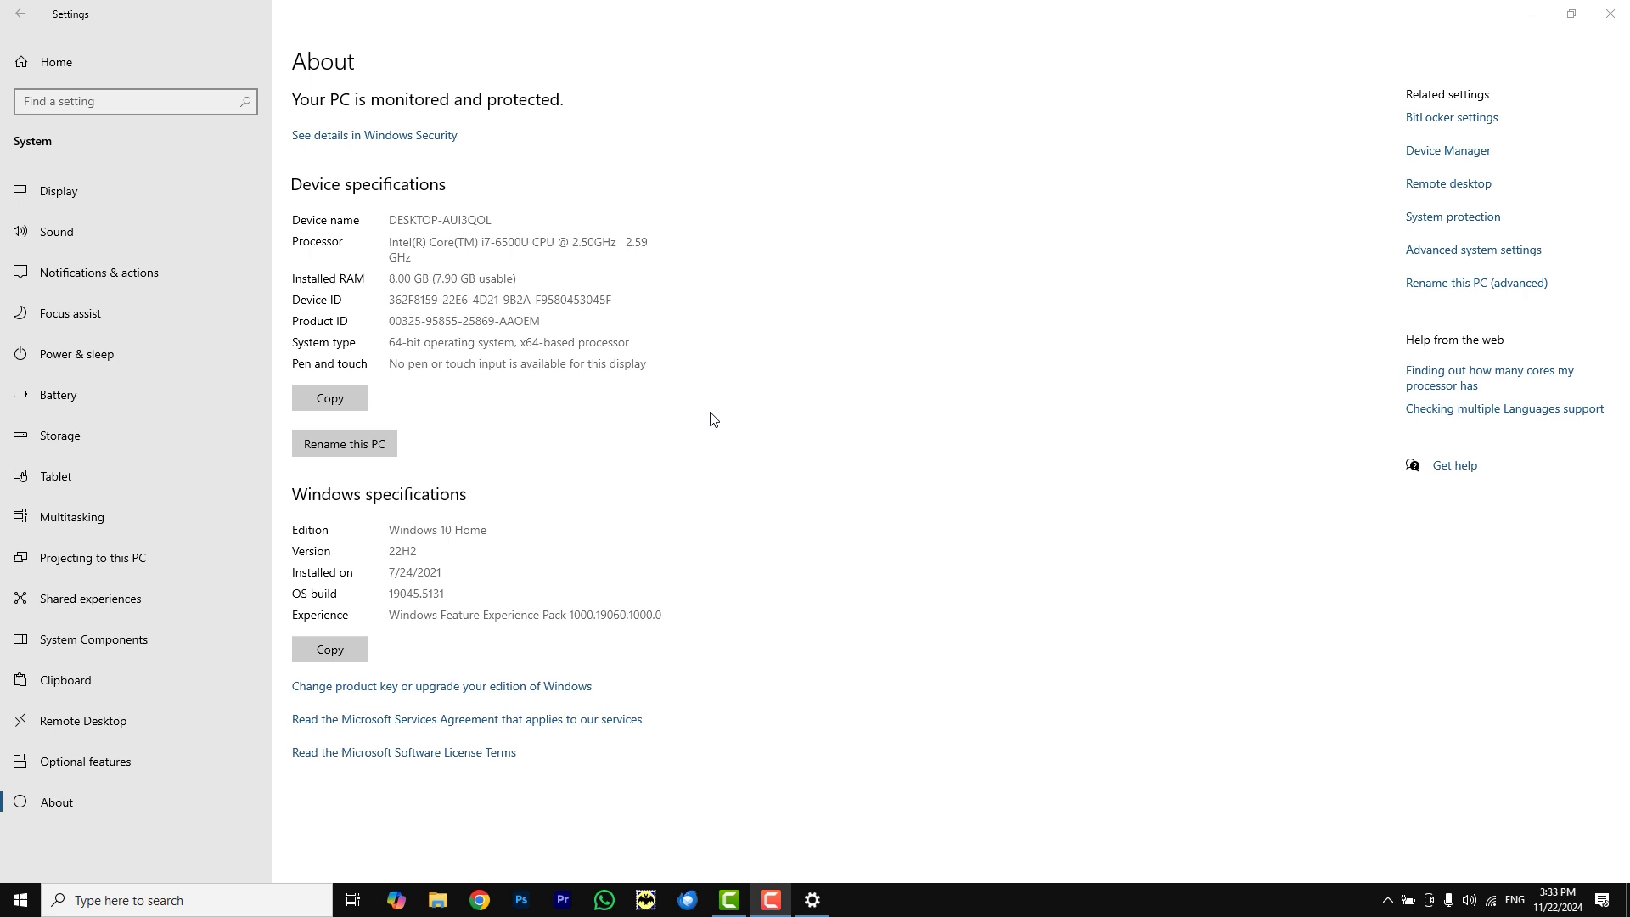
pyautogui.click(92, 901)
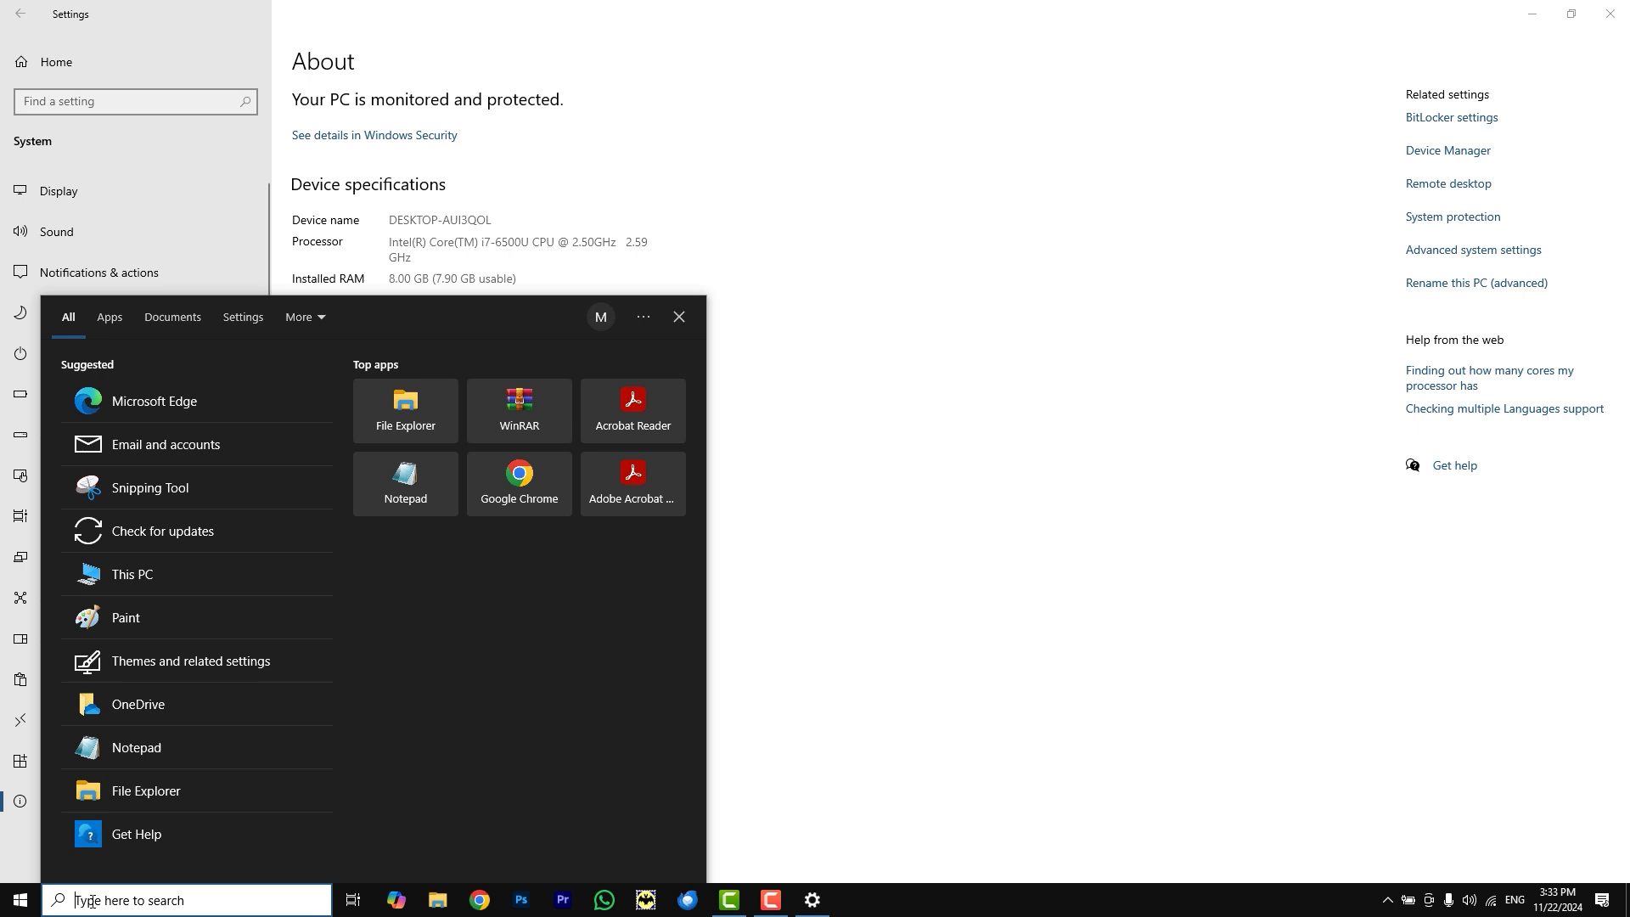
# Run PC Health Check, which flags the Core i7-6500U as unsupported for Windows 11, then close it
pyautogui.write('pc')
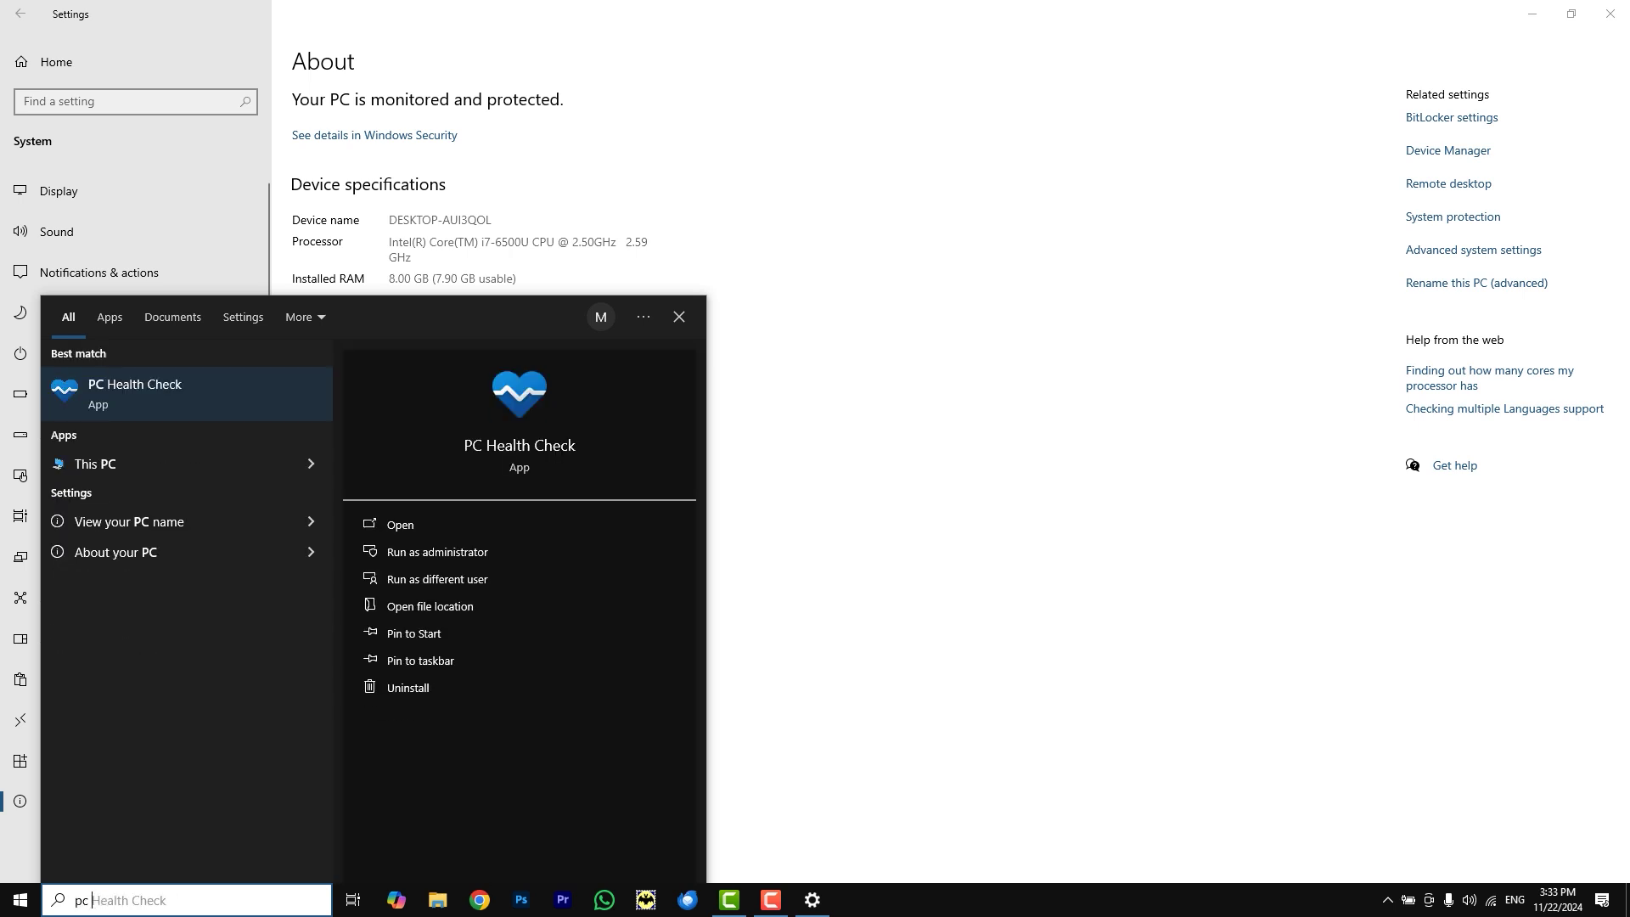
pyautogui.click(159, 400)
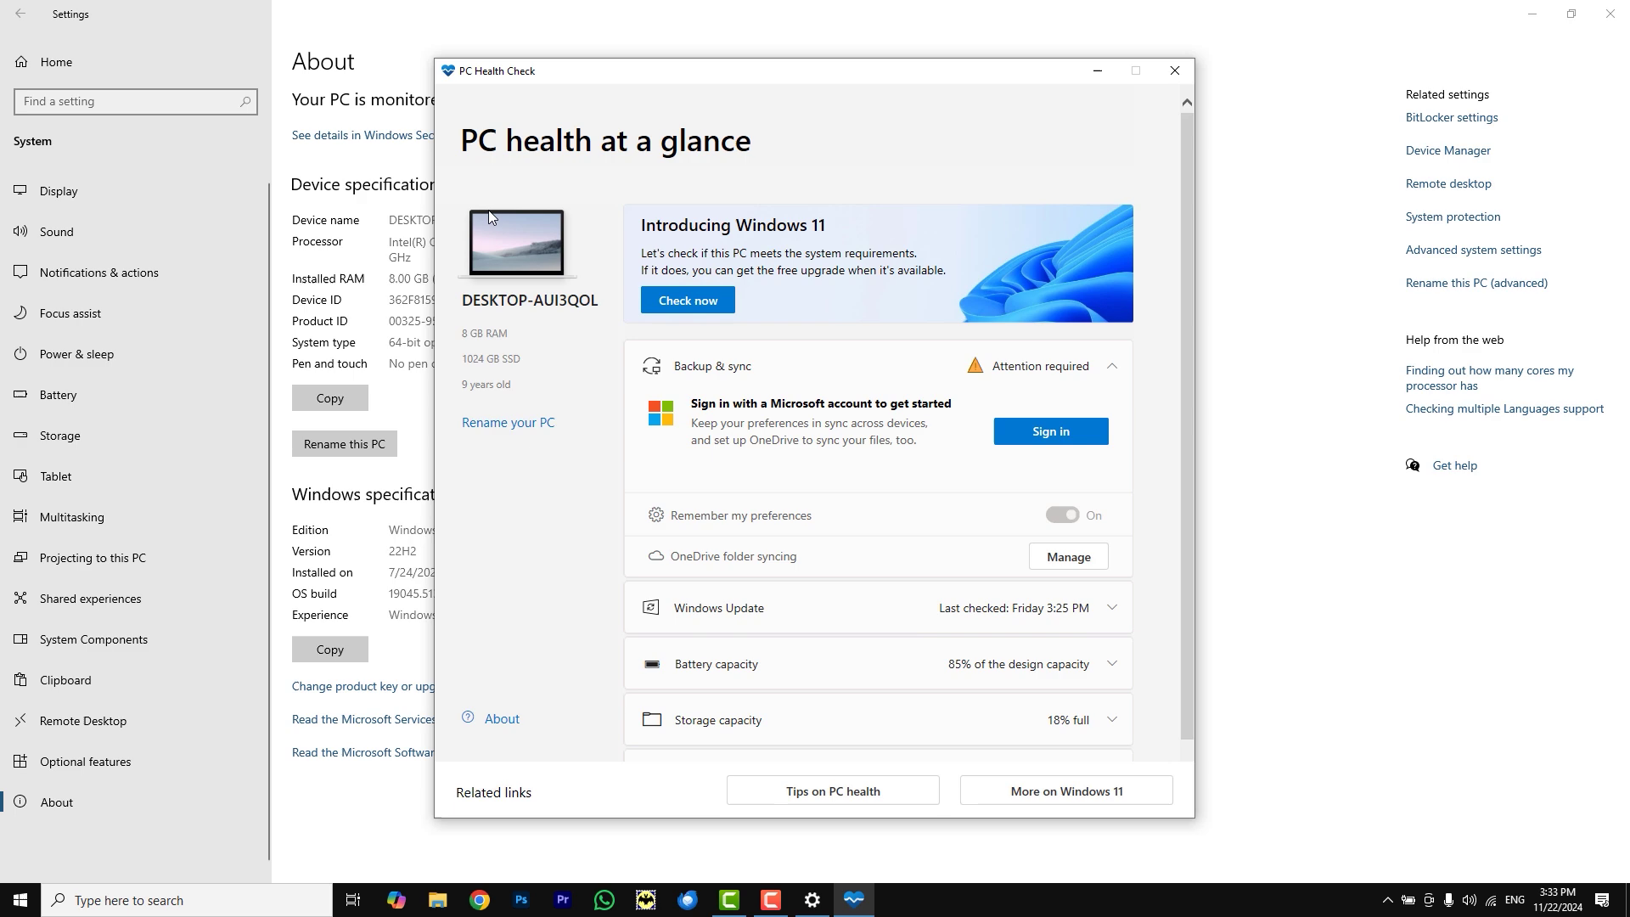
pyautogui.click(698, 304)
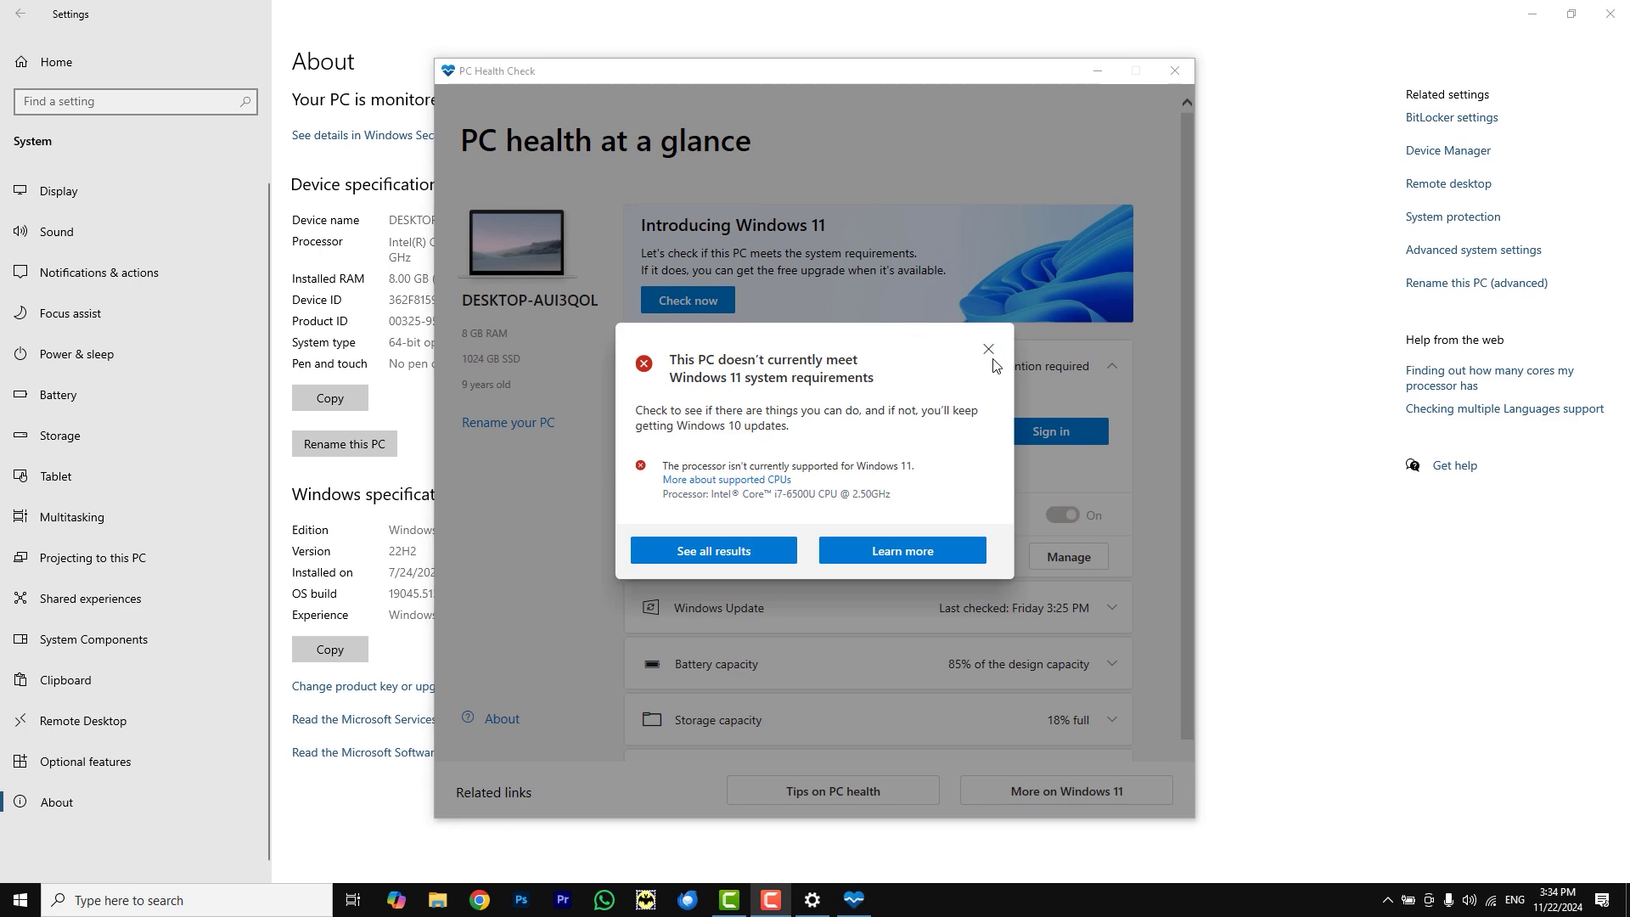
pyautogui.click(989, 349)
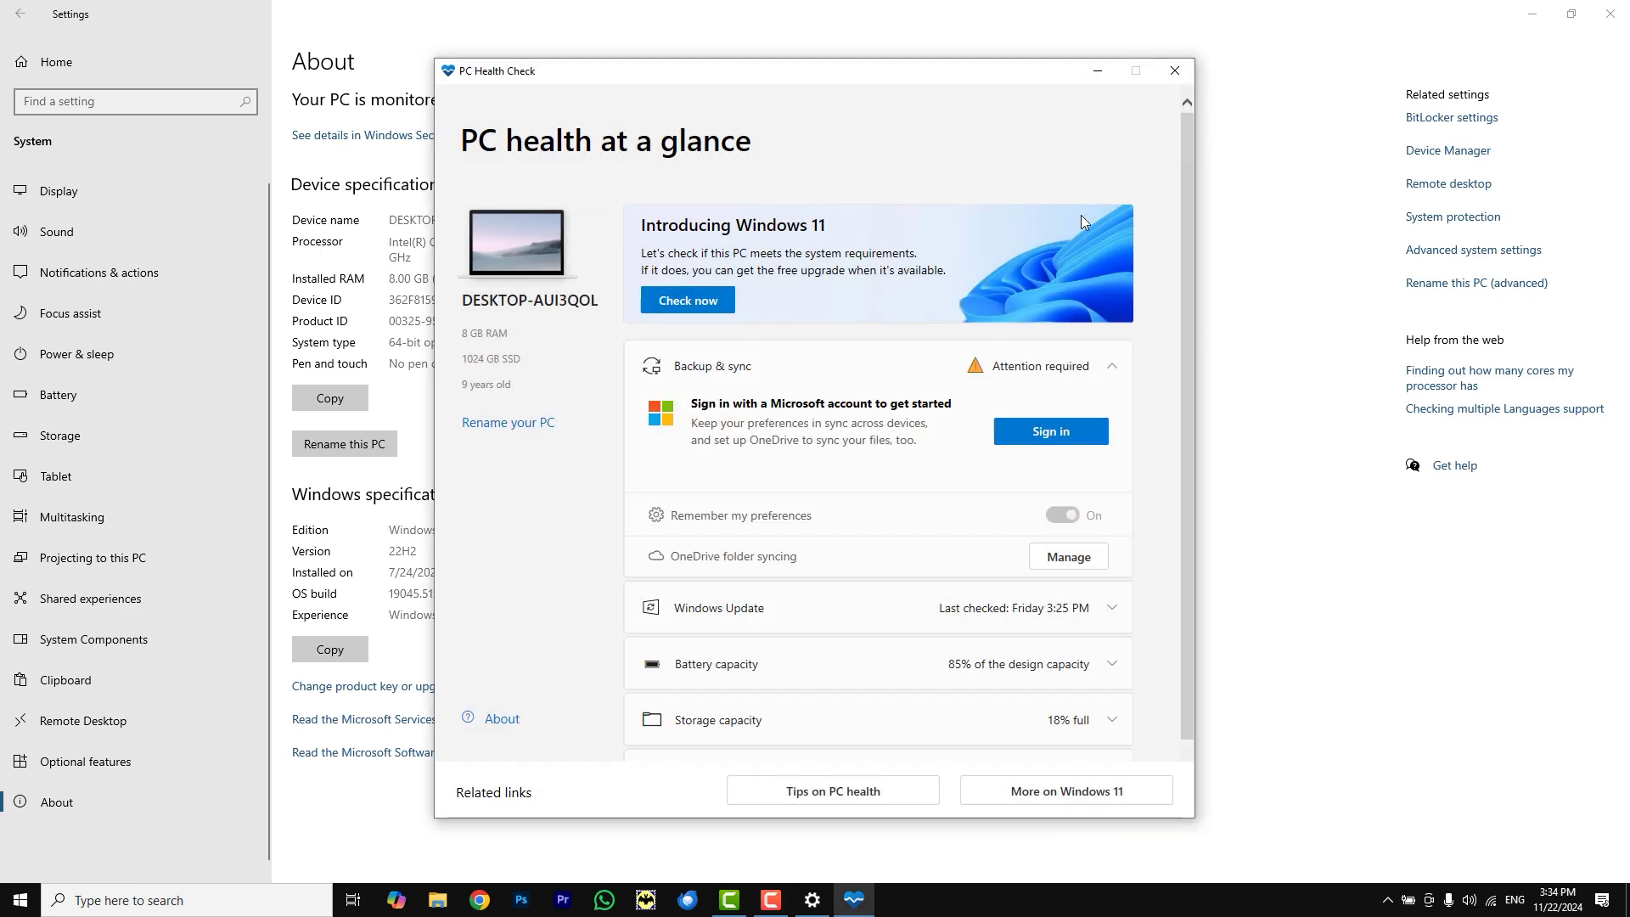
pyautogui.click(1174, 73)
# Close Settings and Google 'download windows 11' in Chrome
pyautogui.click(1610, 13)
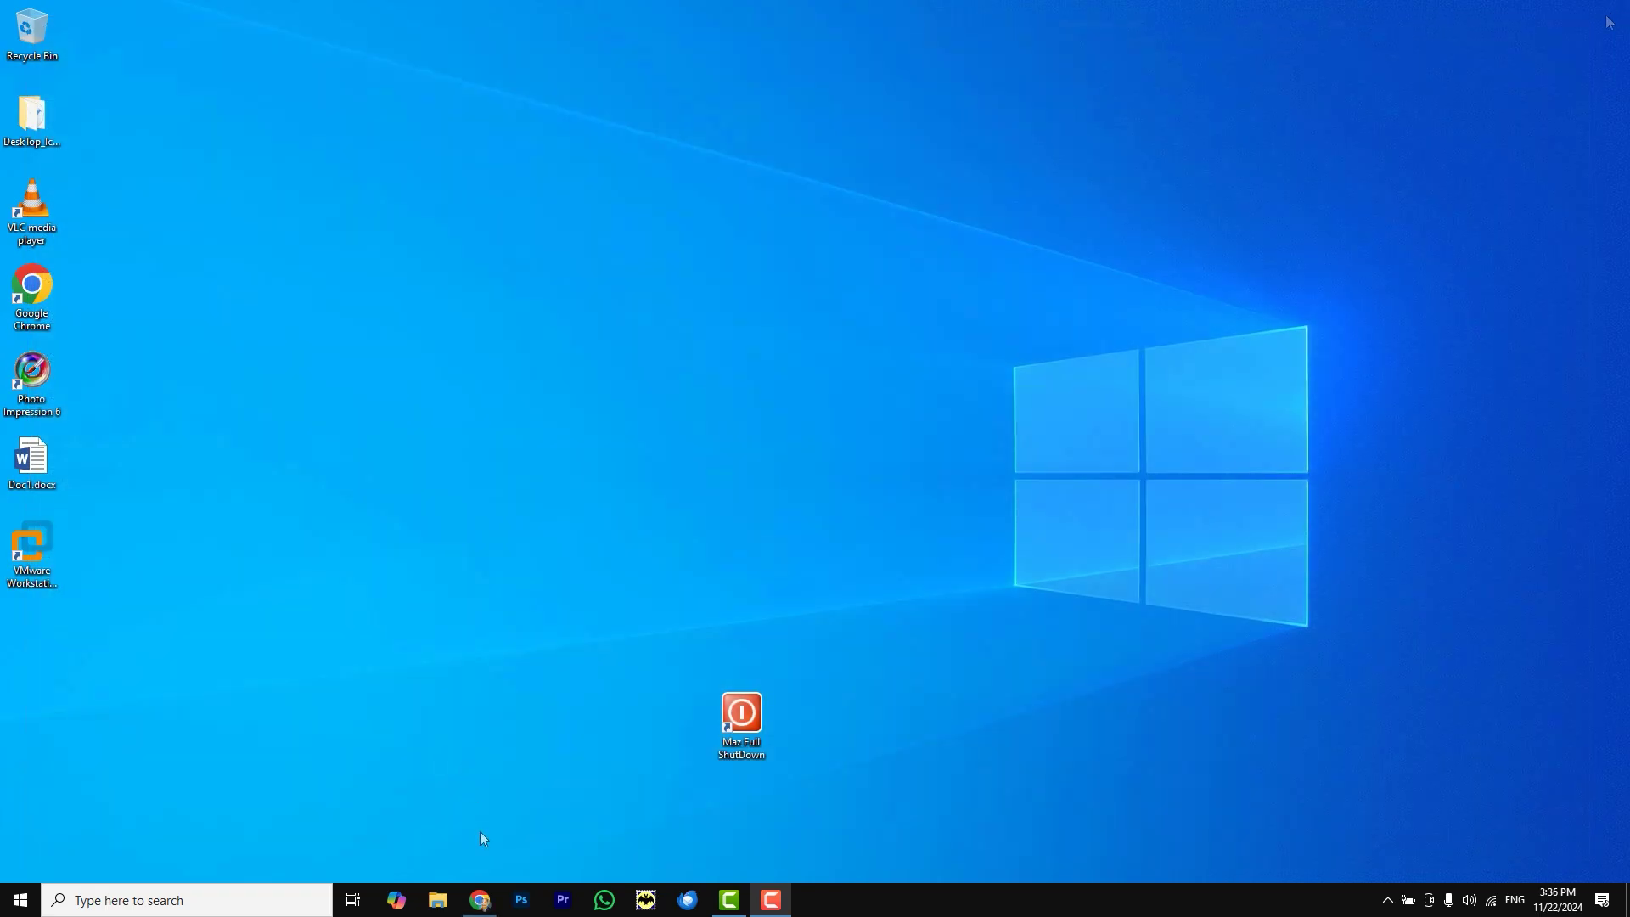
pyautogui.click(481, 901)
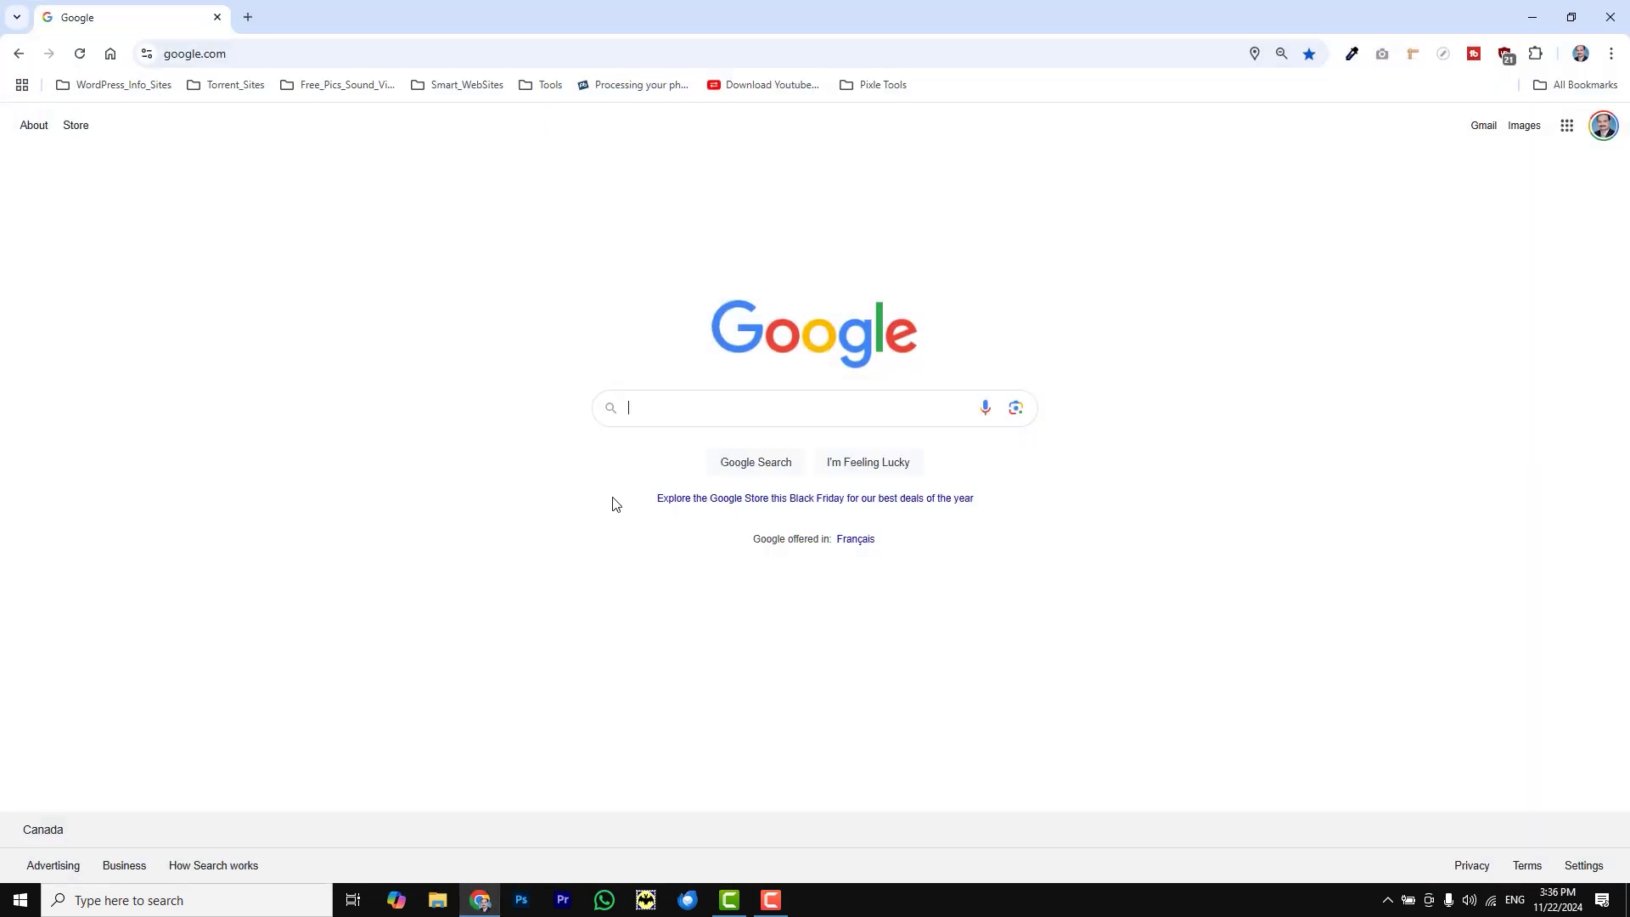
pyautogui.write('download w')
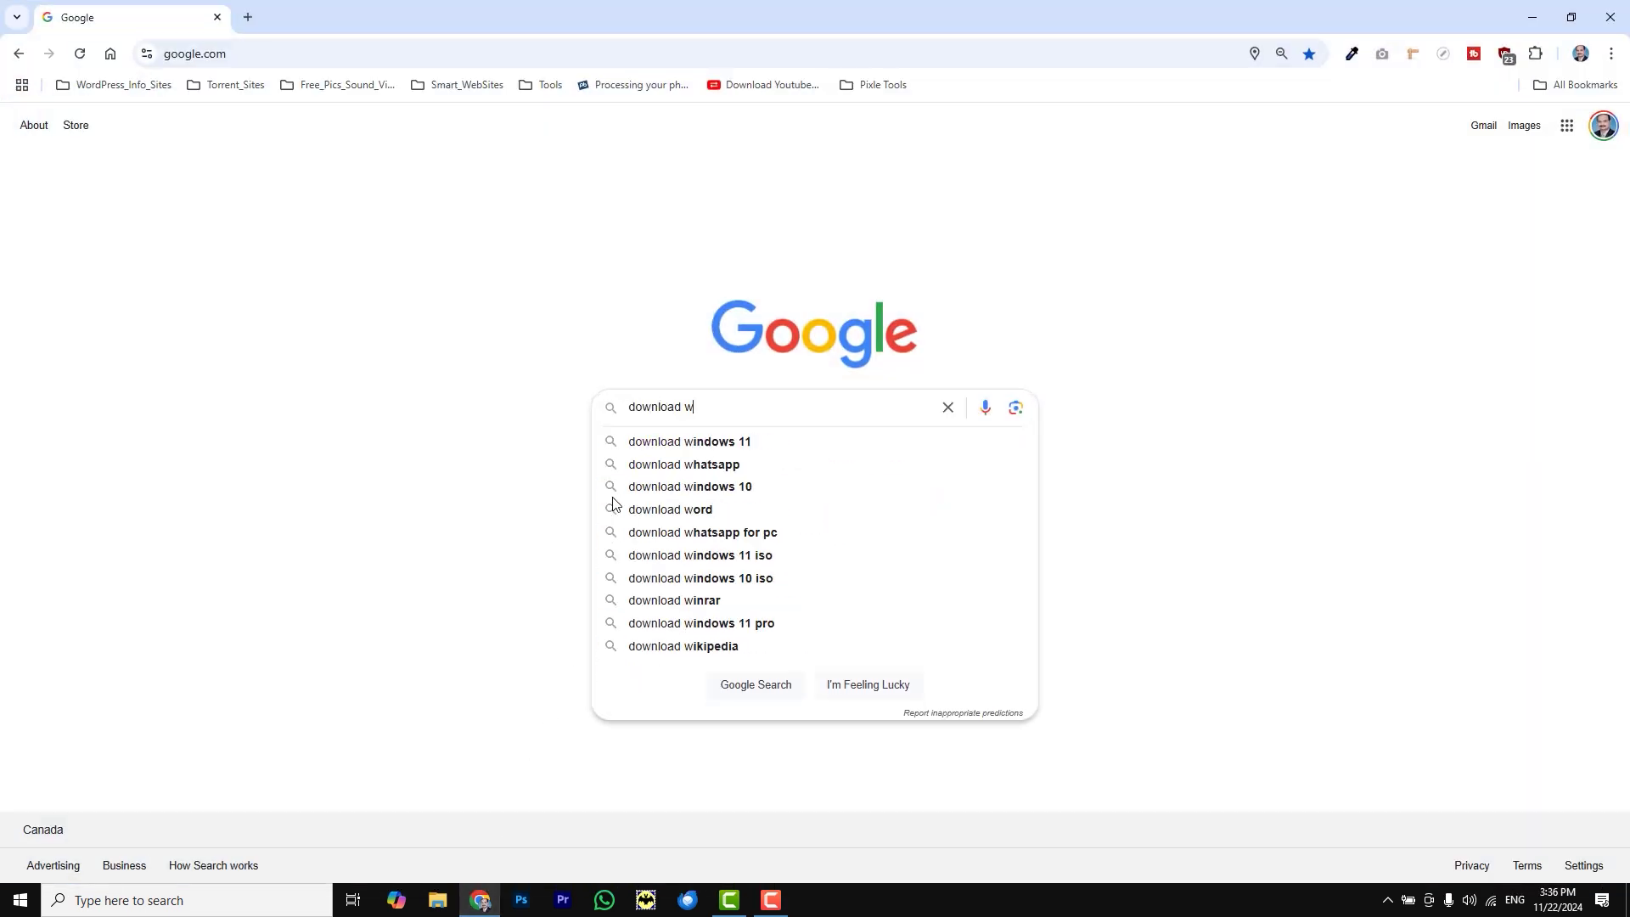
pyautogui.write('indows ')
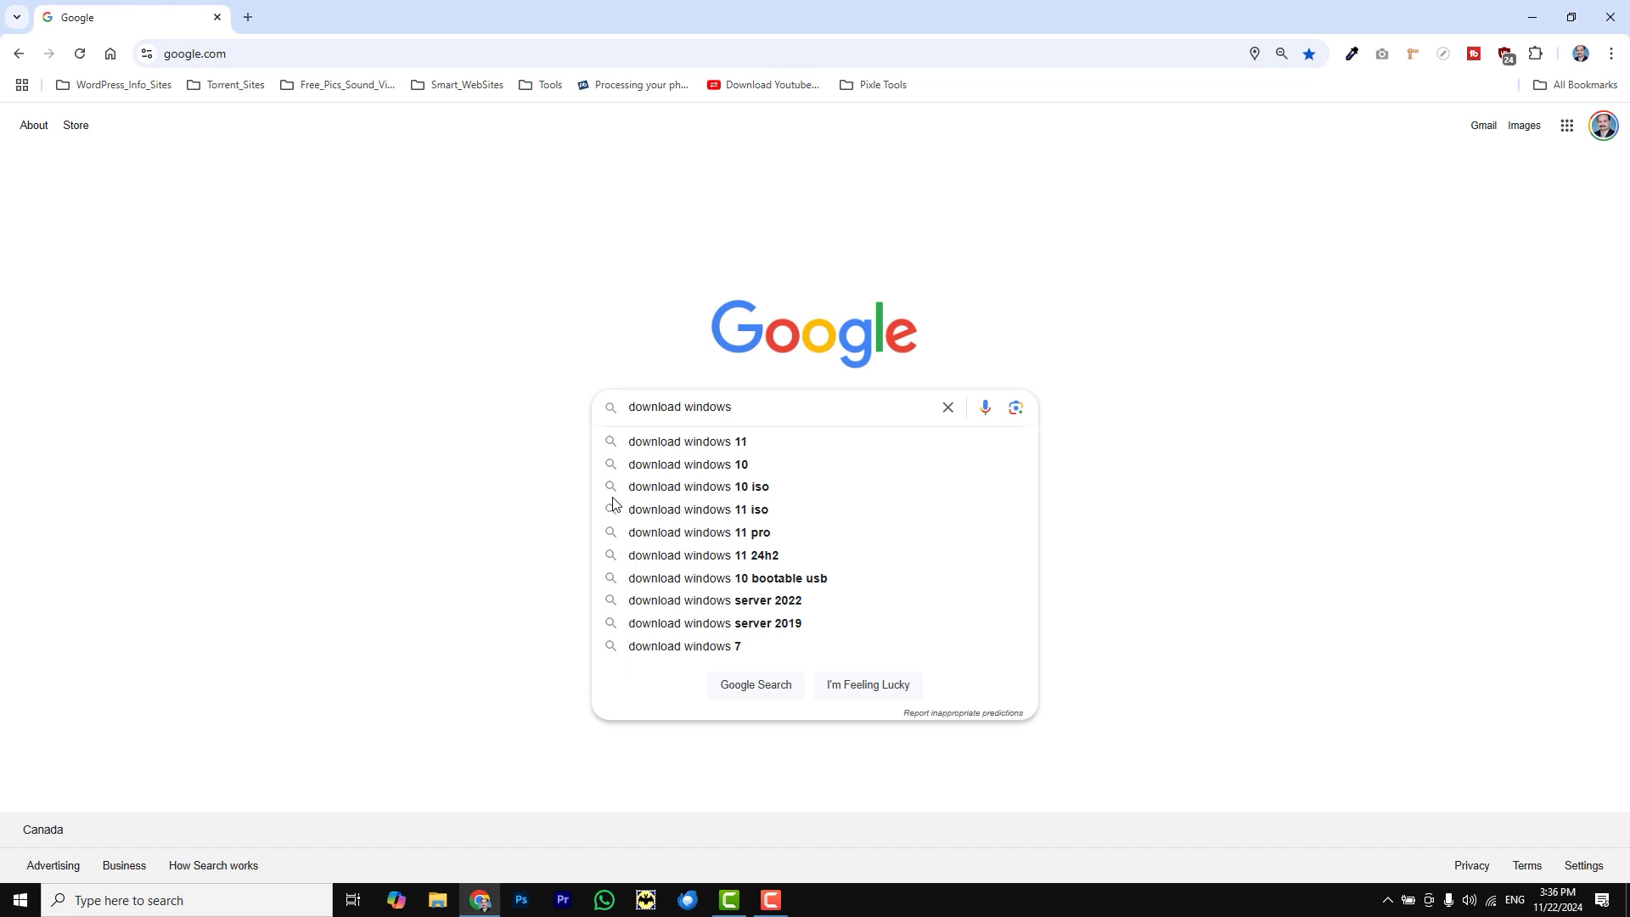
pyautogui.write('11')
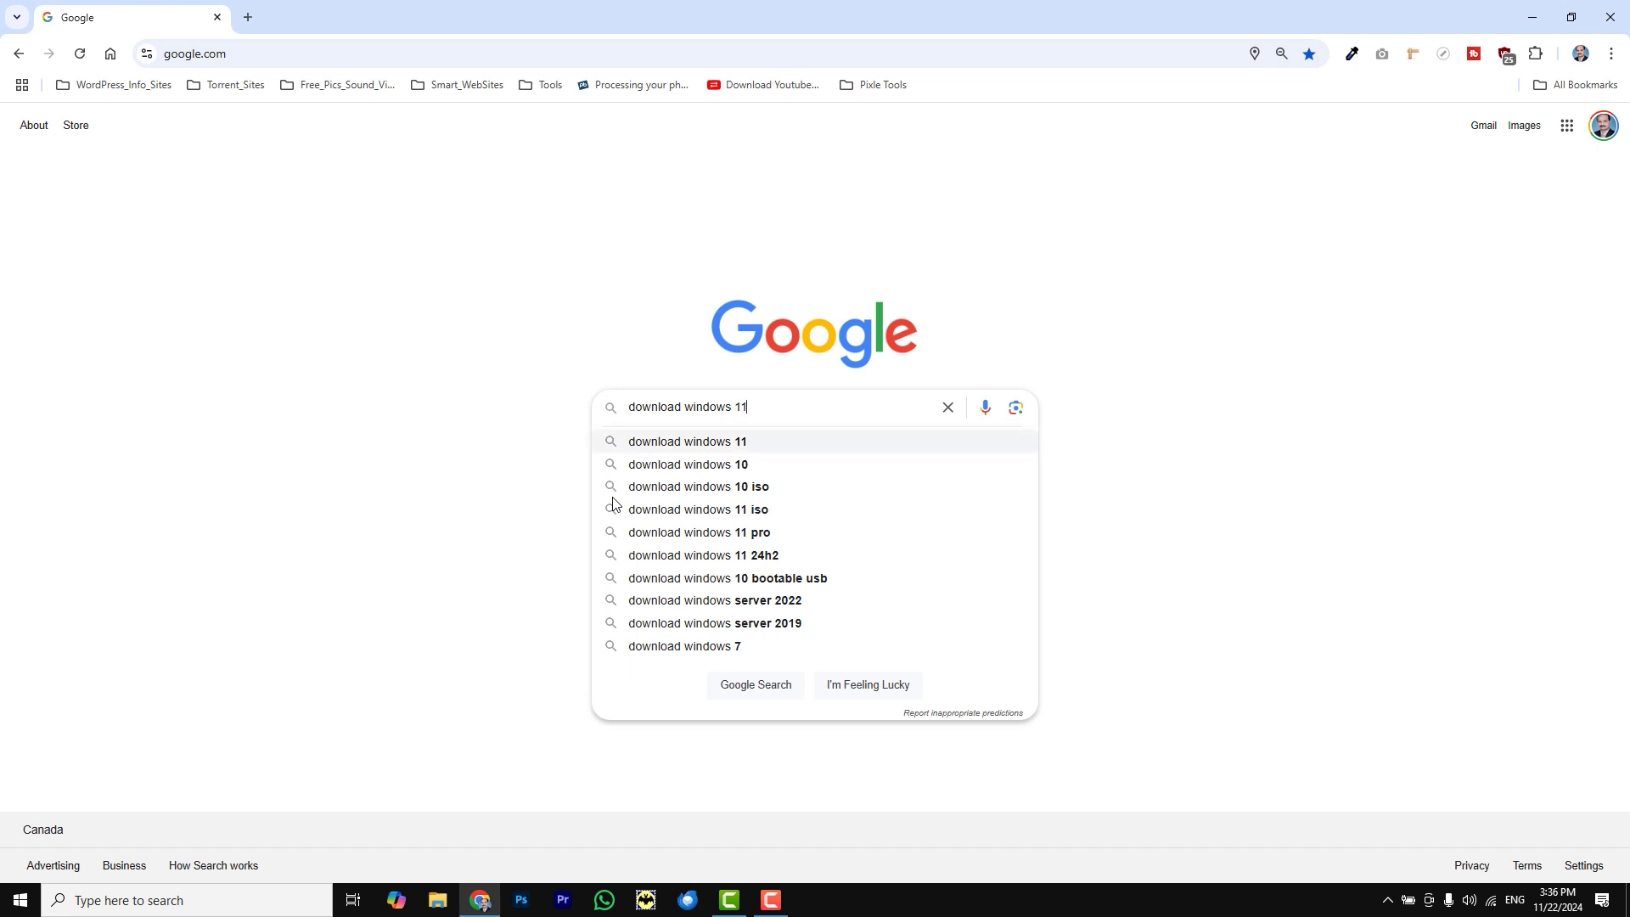
pyautogui.press('Return')
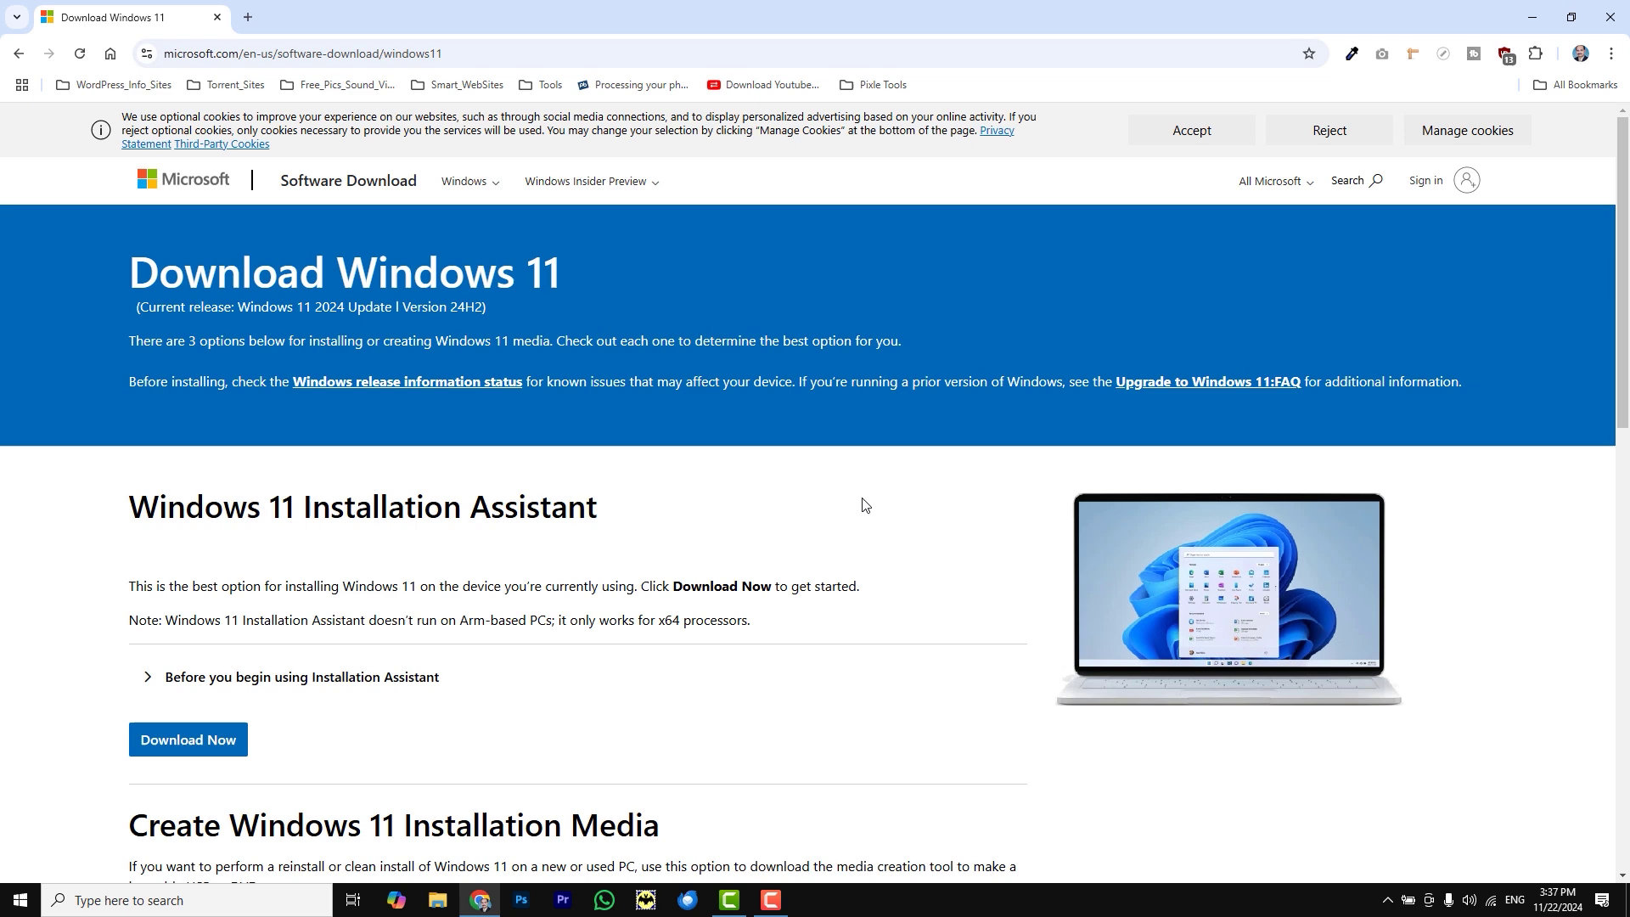
# Select the Windows 11 multi-edition ISO for x64 devices from the ISO download list
pyautogui.scroll(-1, 866, 507)
pyautogui.scroll(-2, 872, 508)
pyautogui.scroll(-1, 874, 506)
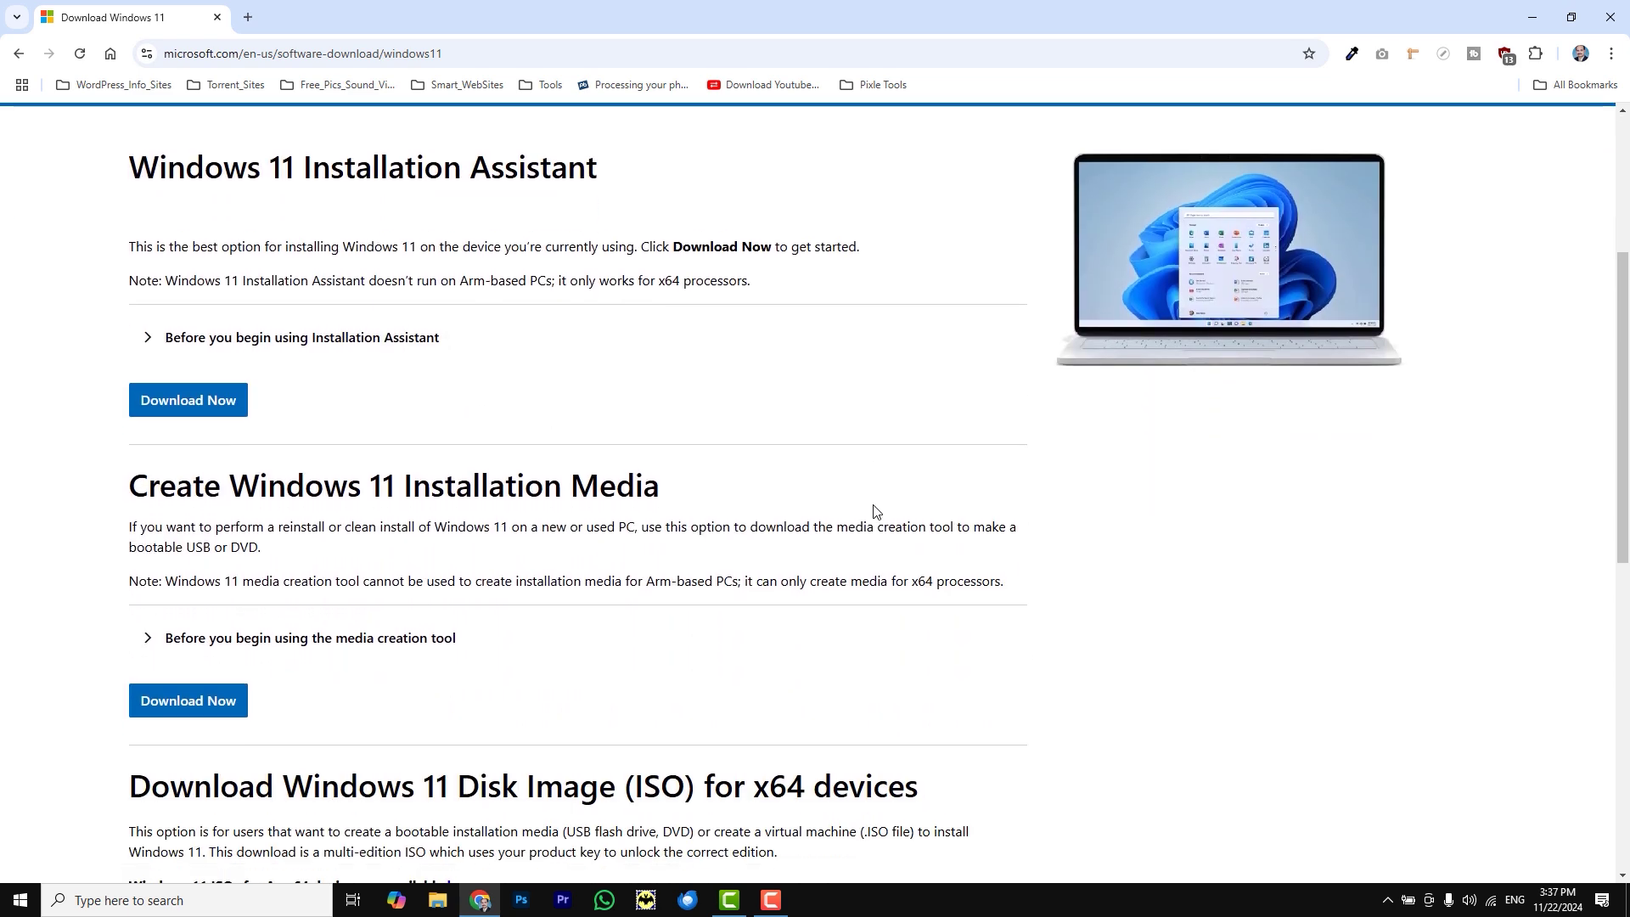
pyautogui.scroll(-1, 876, 497)
pyautogui.scroll(-1, 877, 495)
pyautogui.scroll(-2, 885, 489)
pyautogui.scroll(-1, 887, 490)
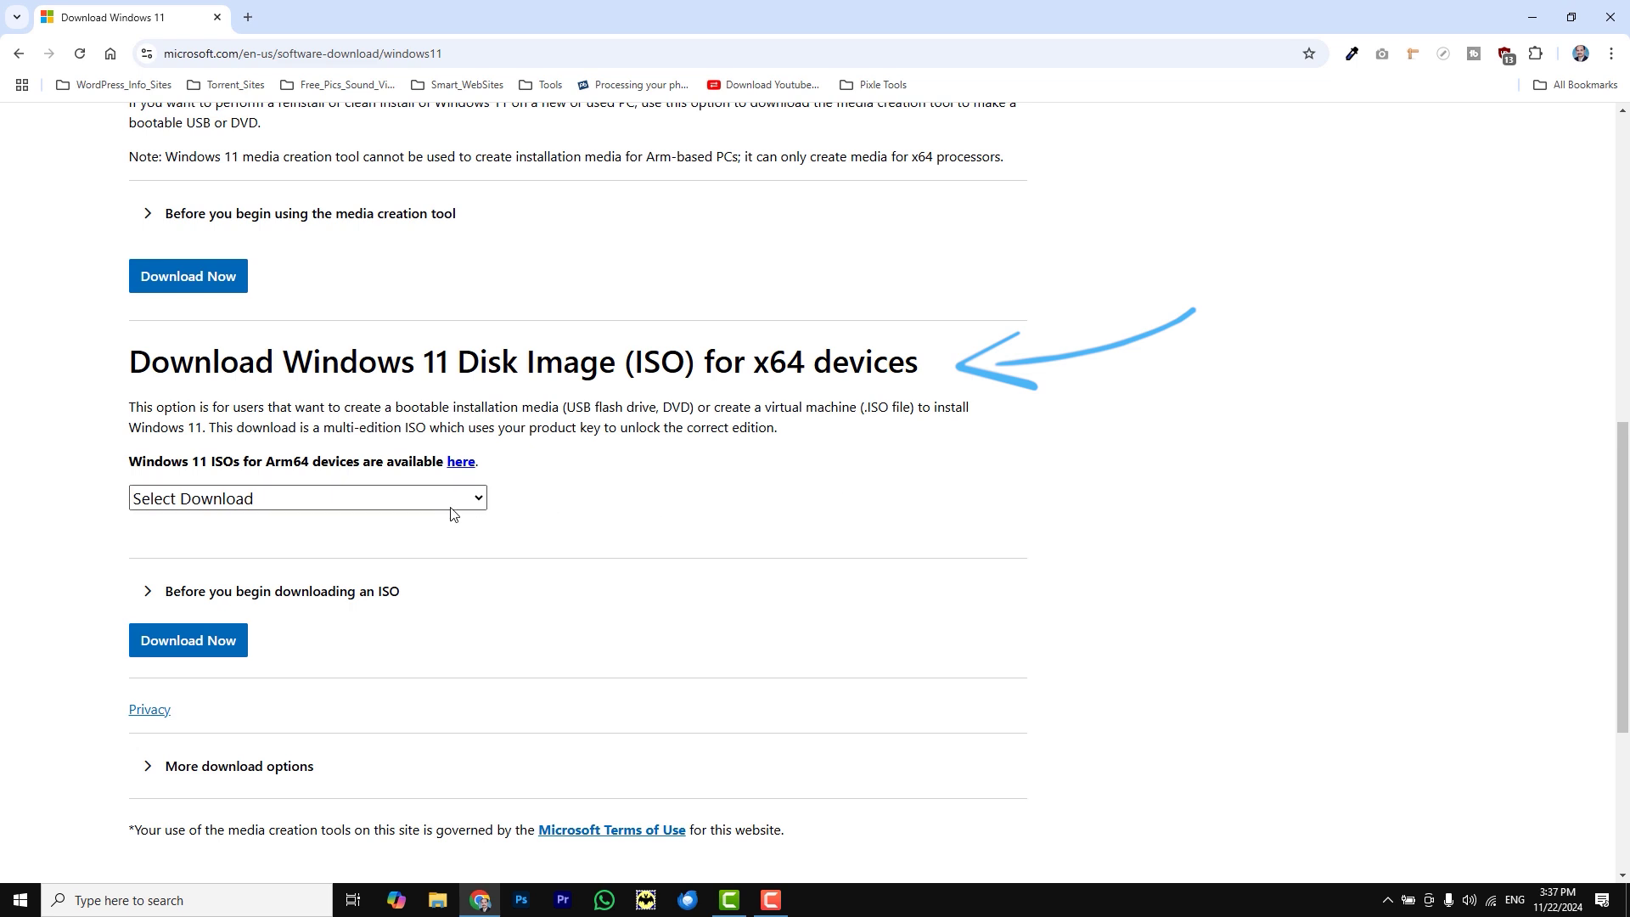
pyautogui.click(473, 500)
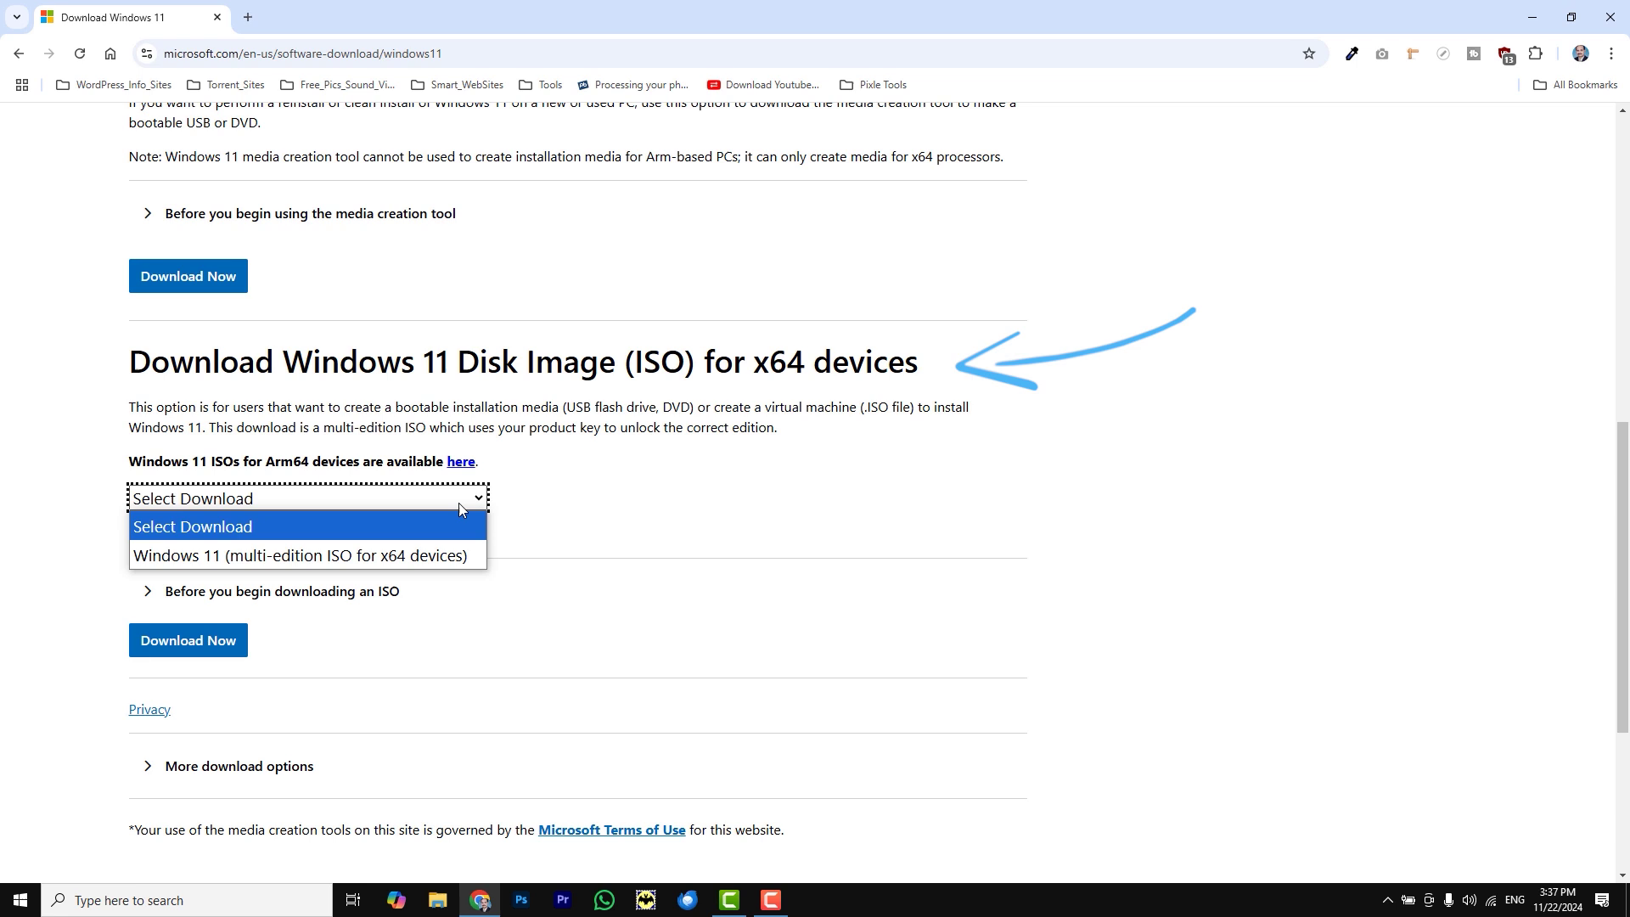
pyautogui.click(240, 557)
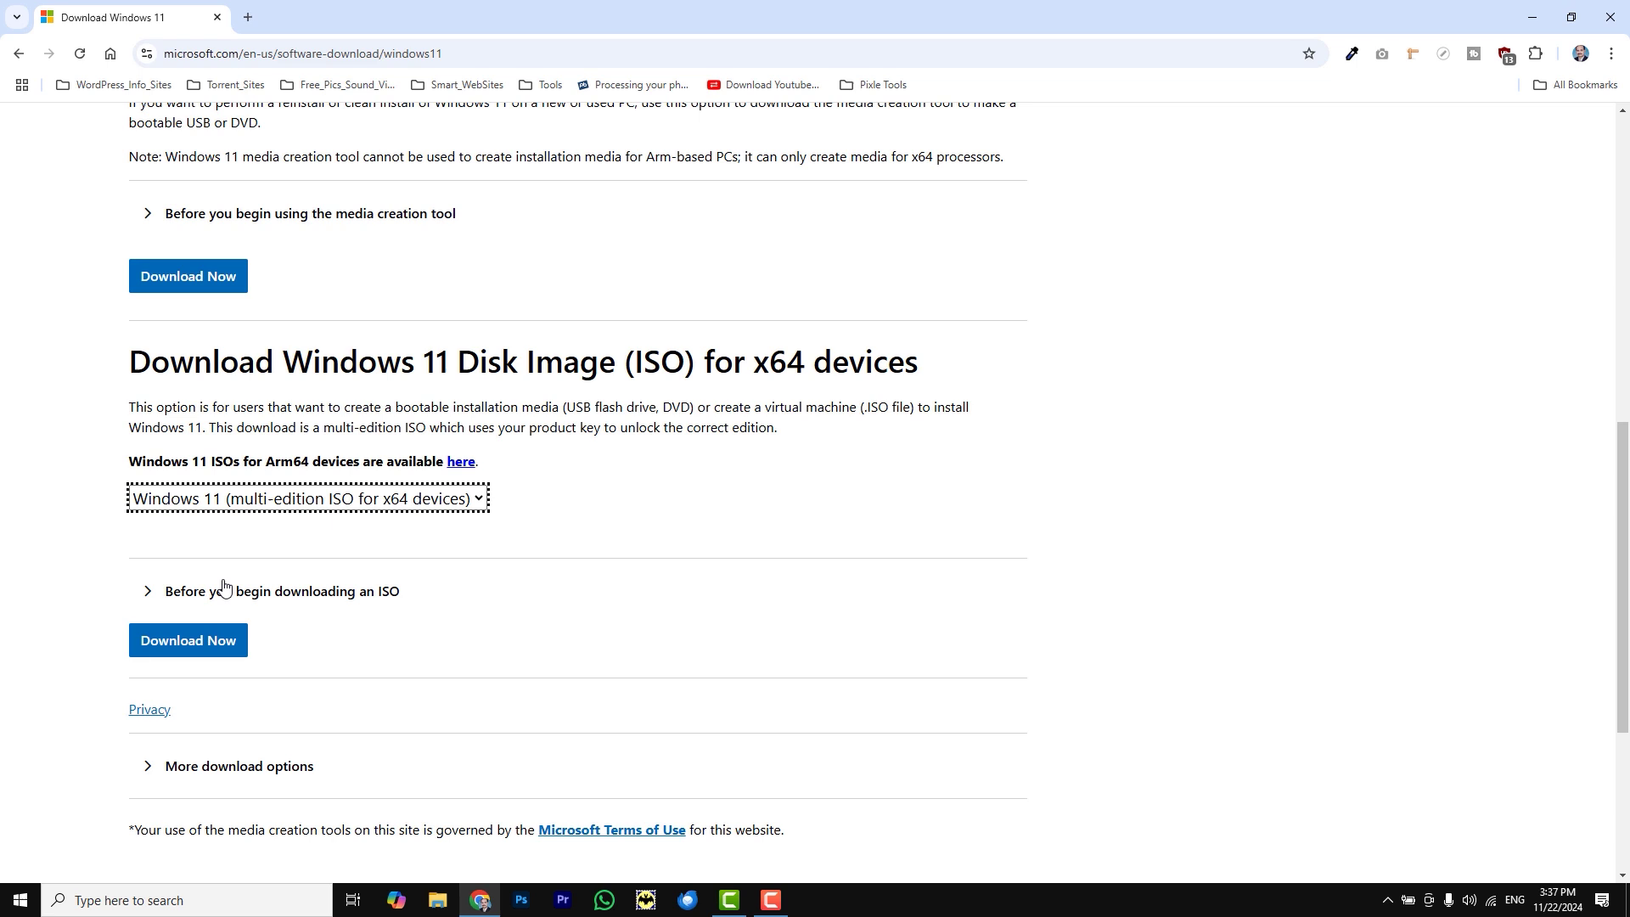
# Request the ISO download and choose English (United States) as the product language
pyautogui.click(197, 648)
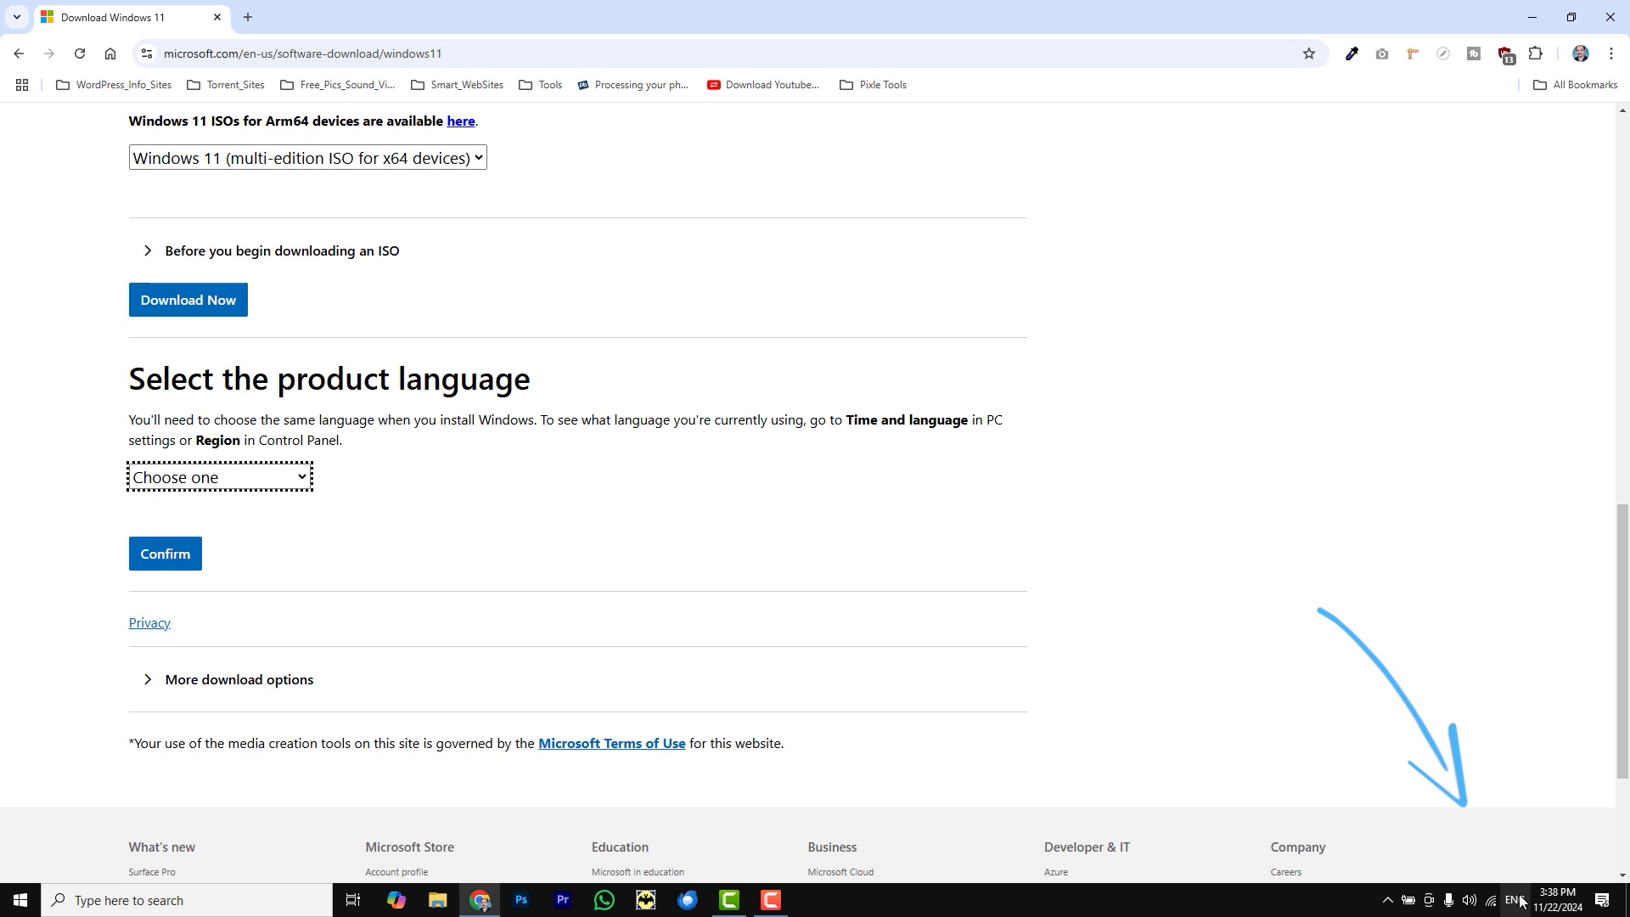
pyautogui.click(283, 483)
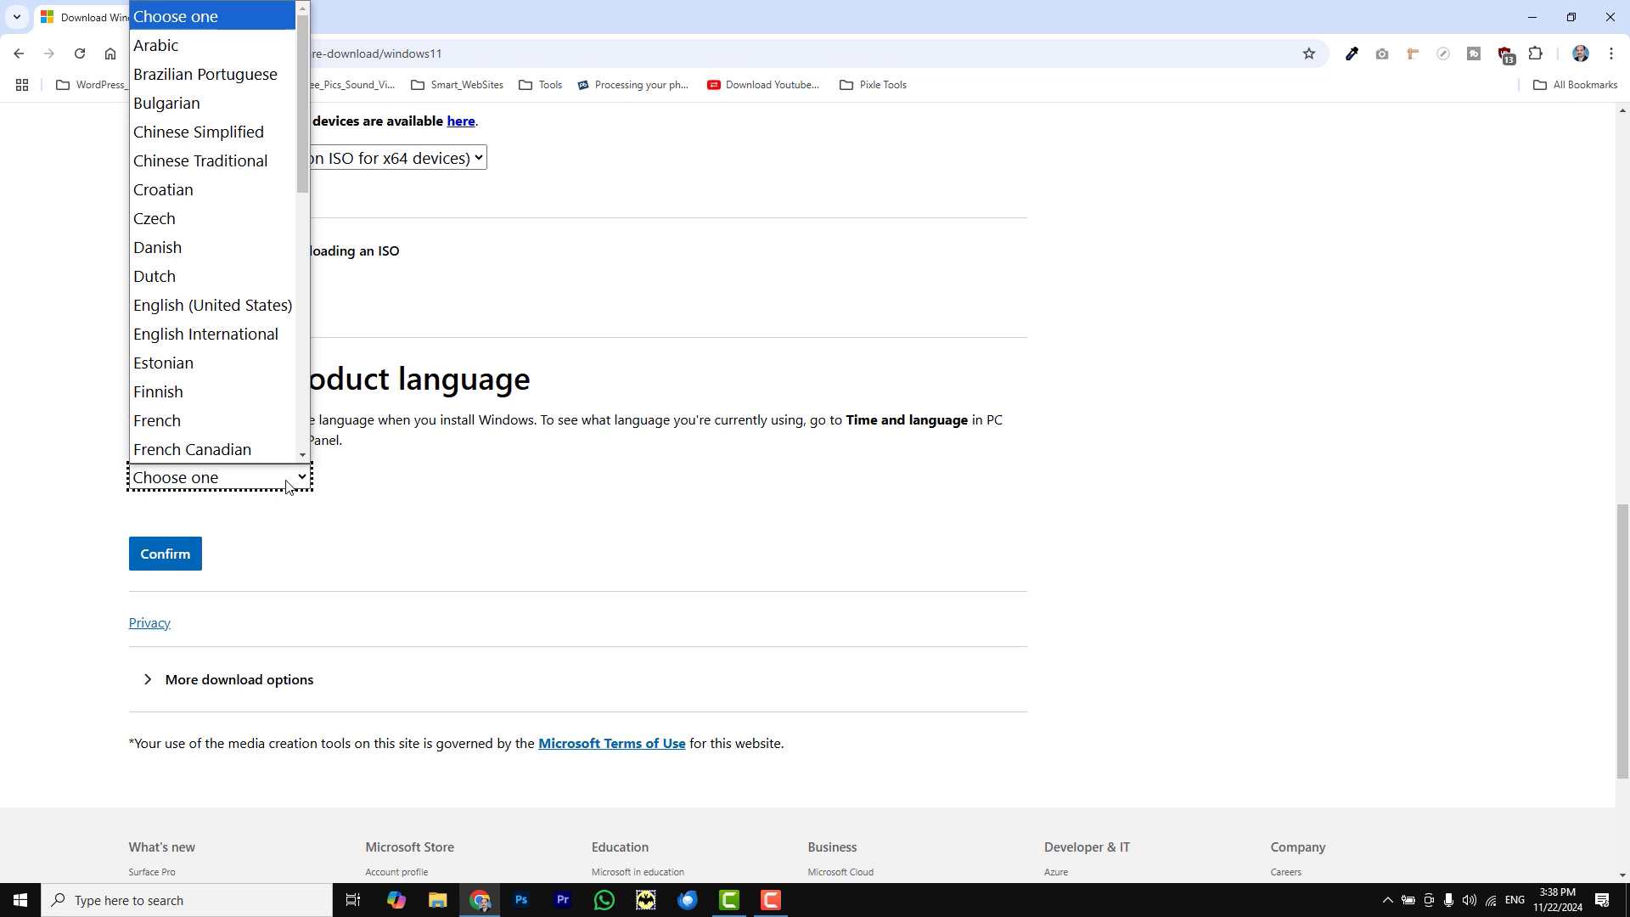
pyautogui.click(197, 308)
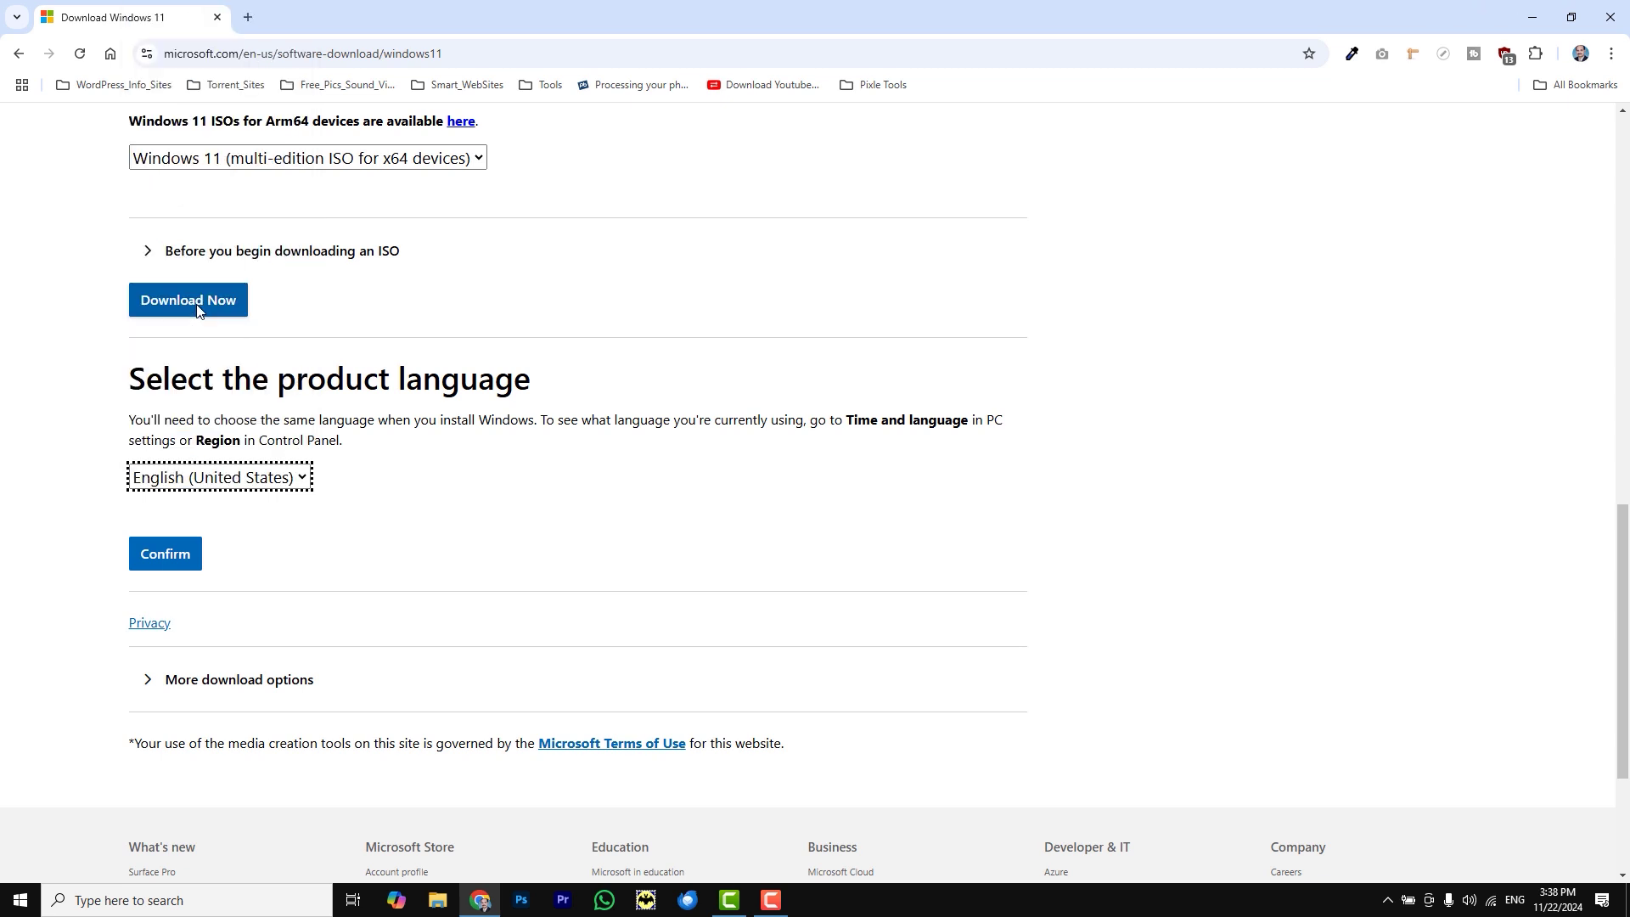
# Confirm English (United States) and start the 64-bit Windows 11 ISO download
pyautogui.click(164, 557)
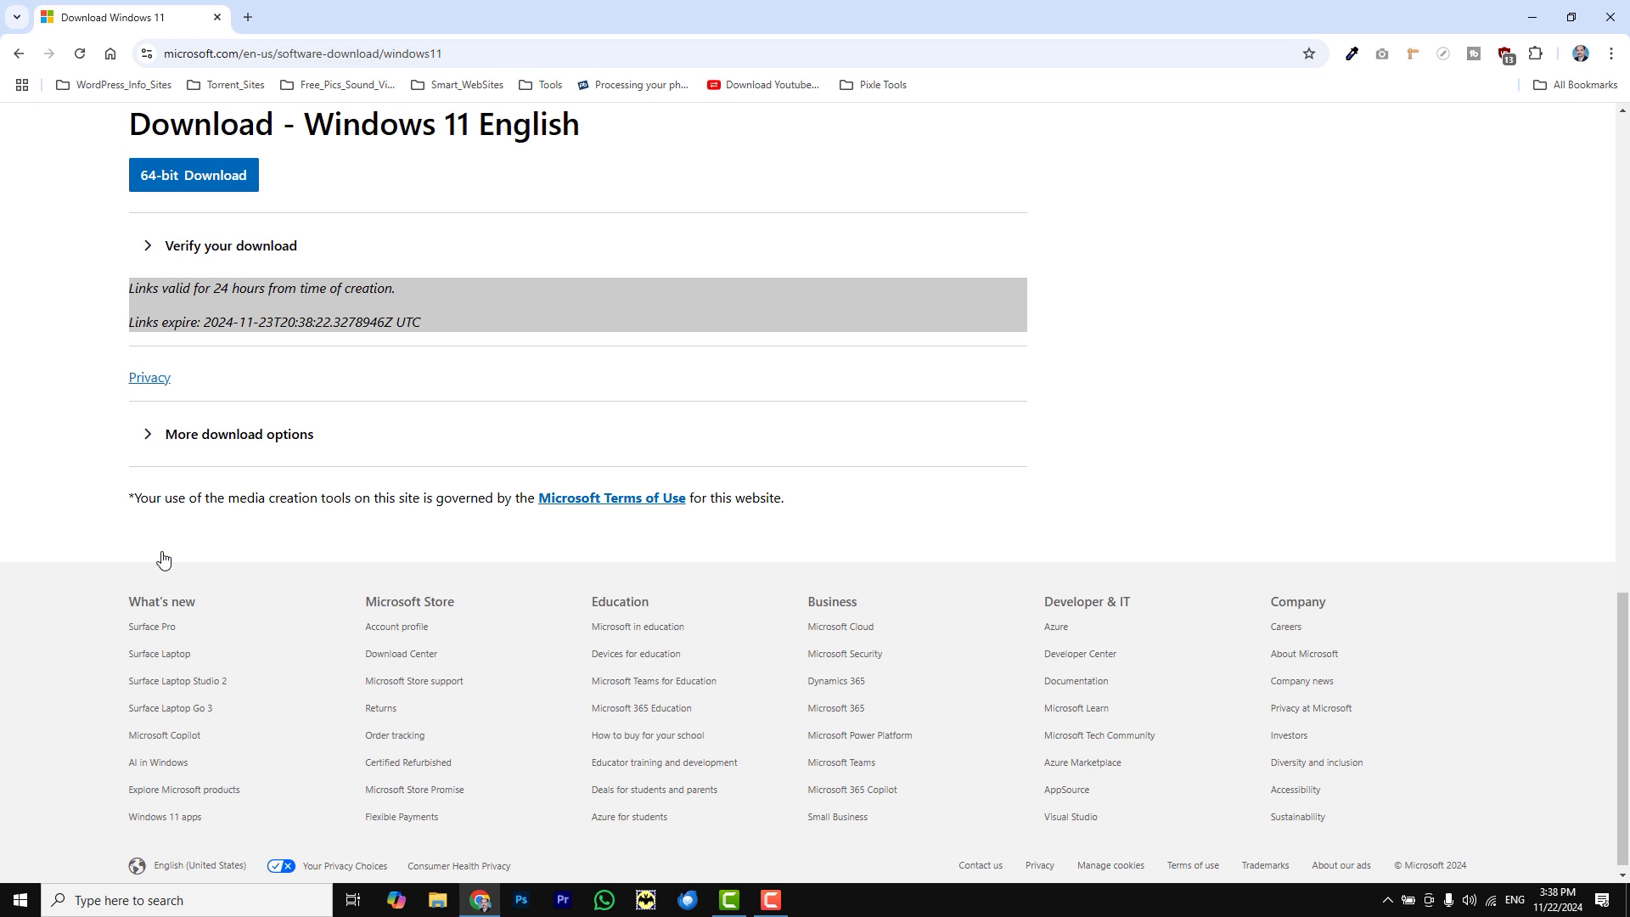
pyautogui.click(212, 185)
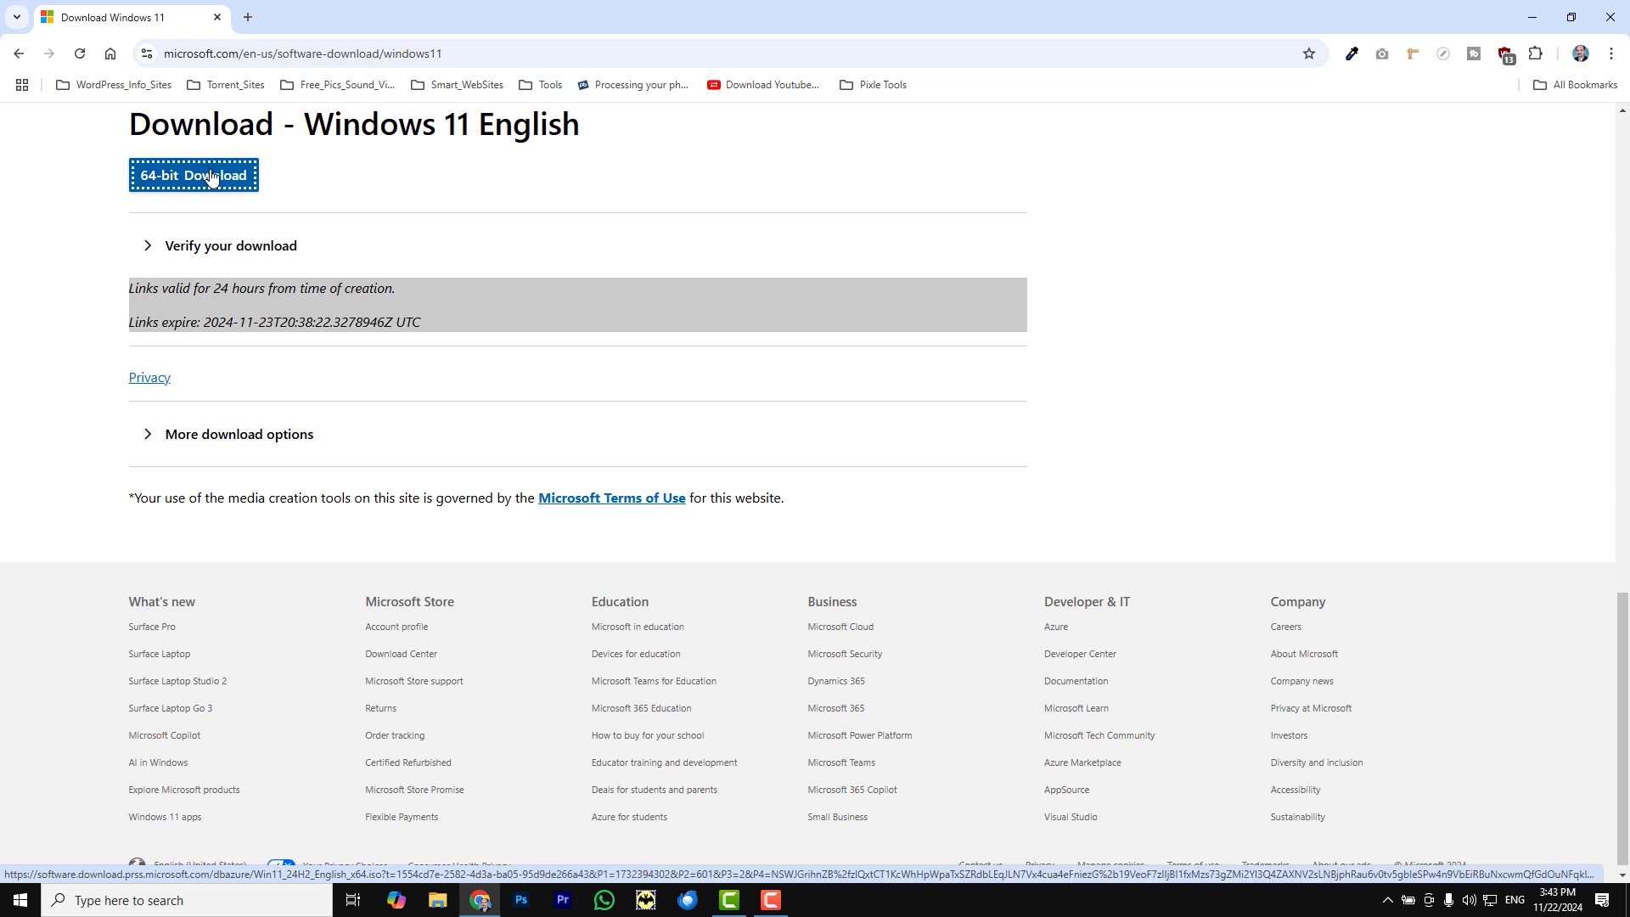
pyautogui.click(212, 176)
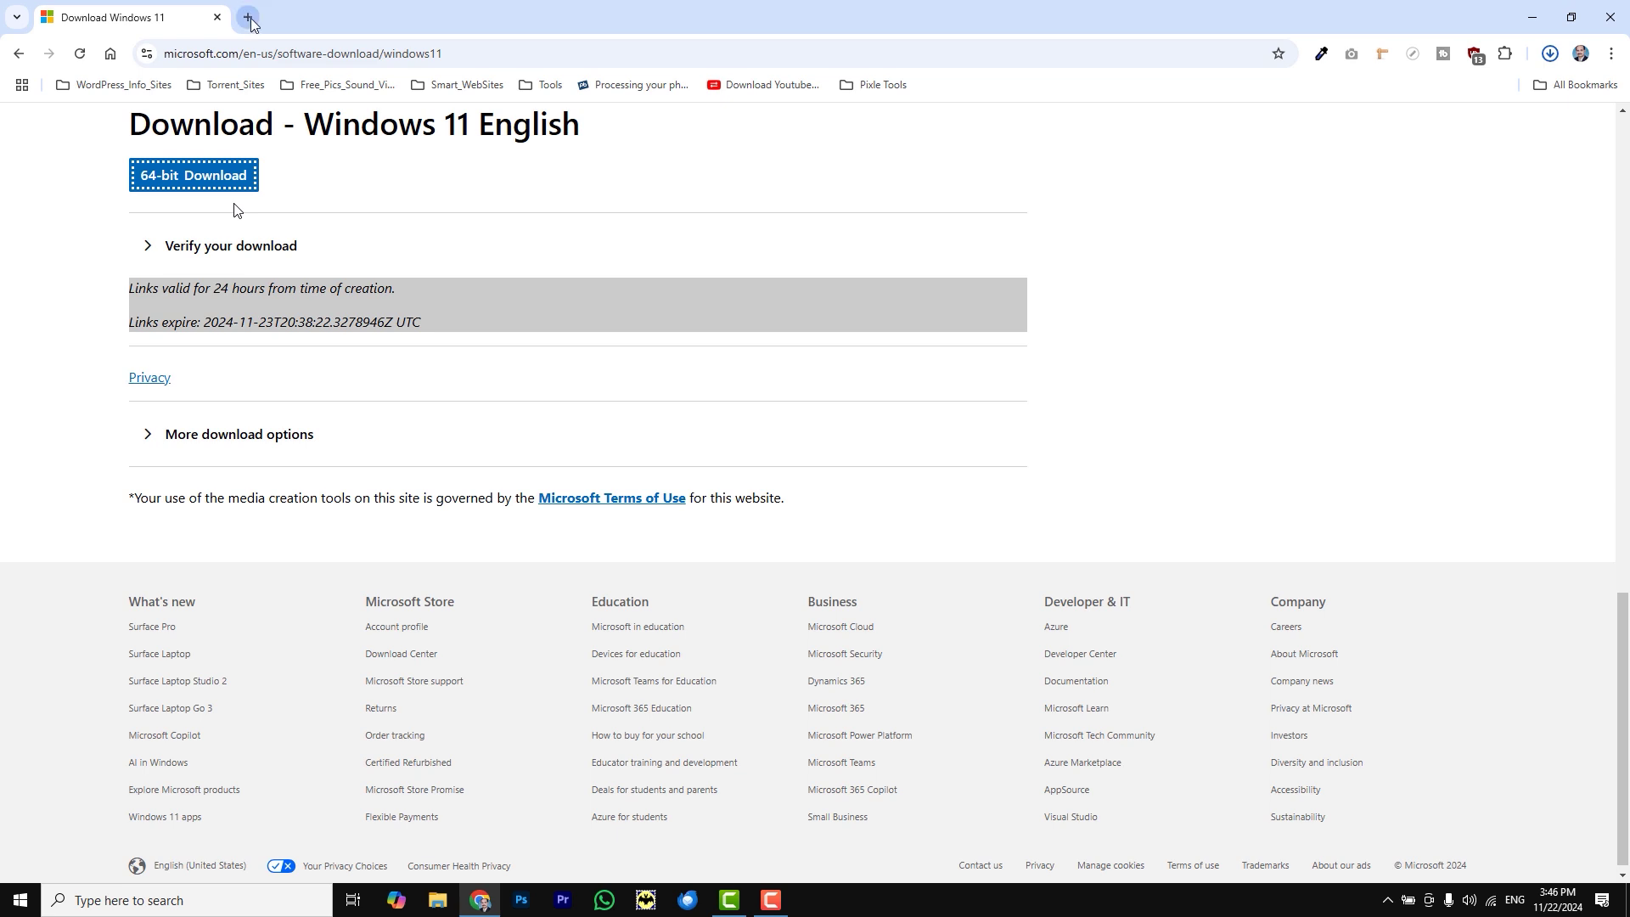
# In a new tab, Google 'download rufus' and open the official rufus.ie site
pyautogui.hotkey('ctrl', 't')
pyautogui.click(768, 481)
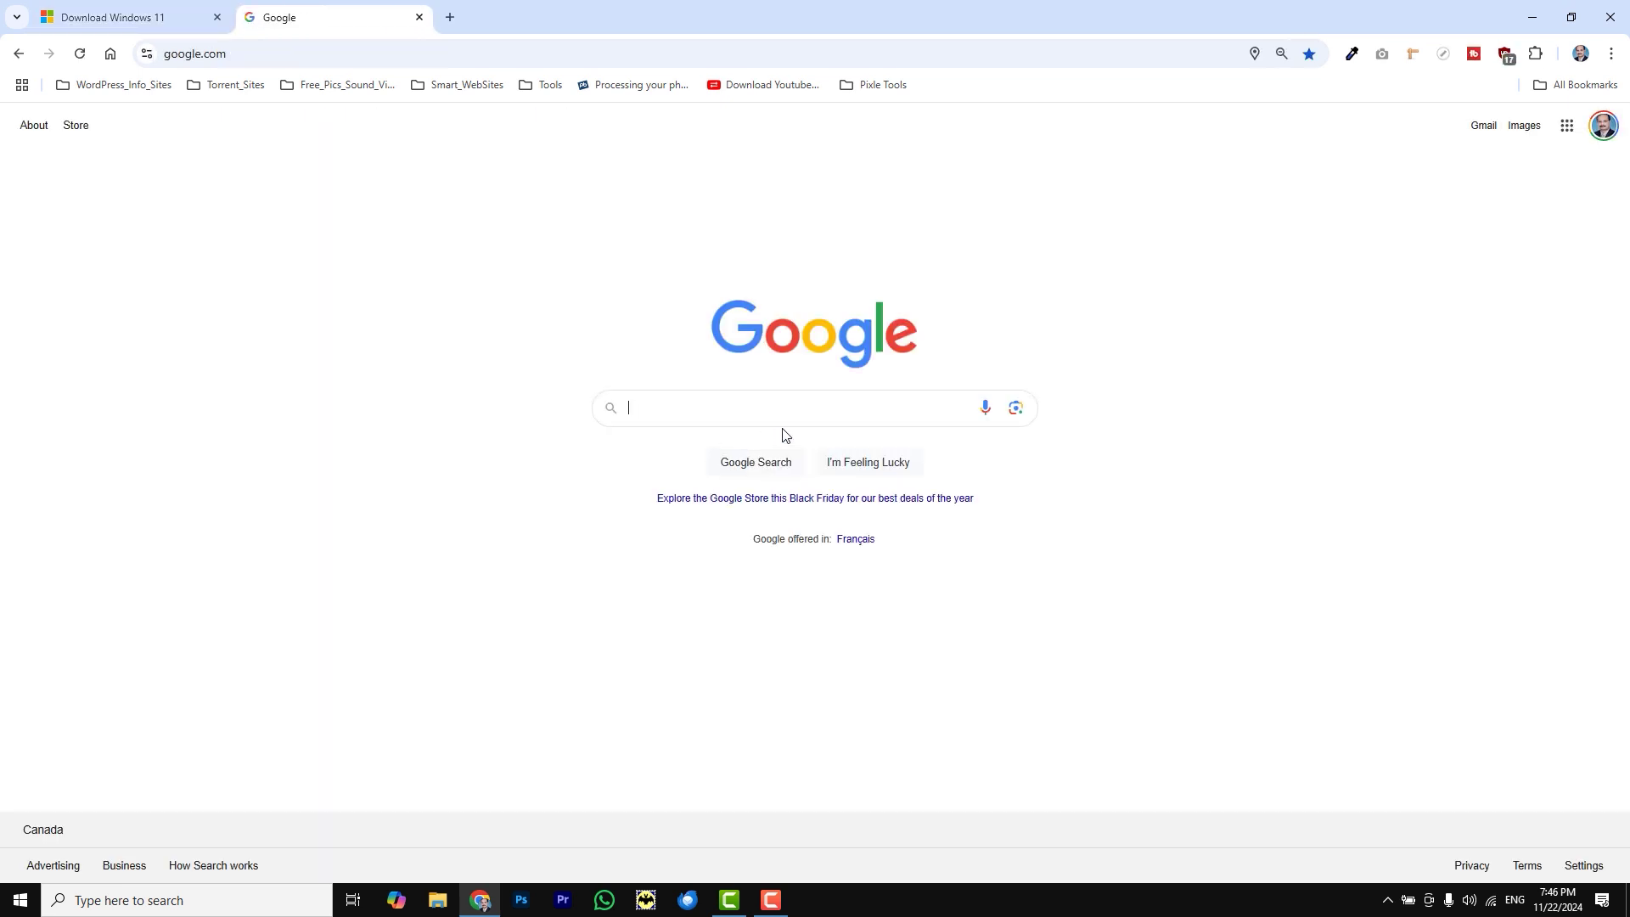
pyautogui.write('down')
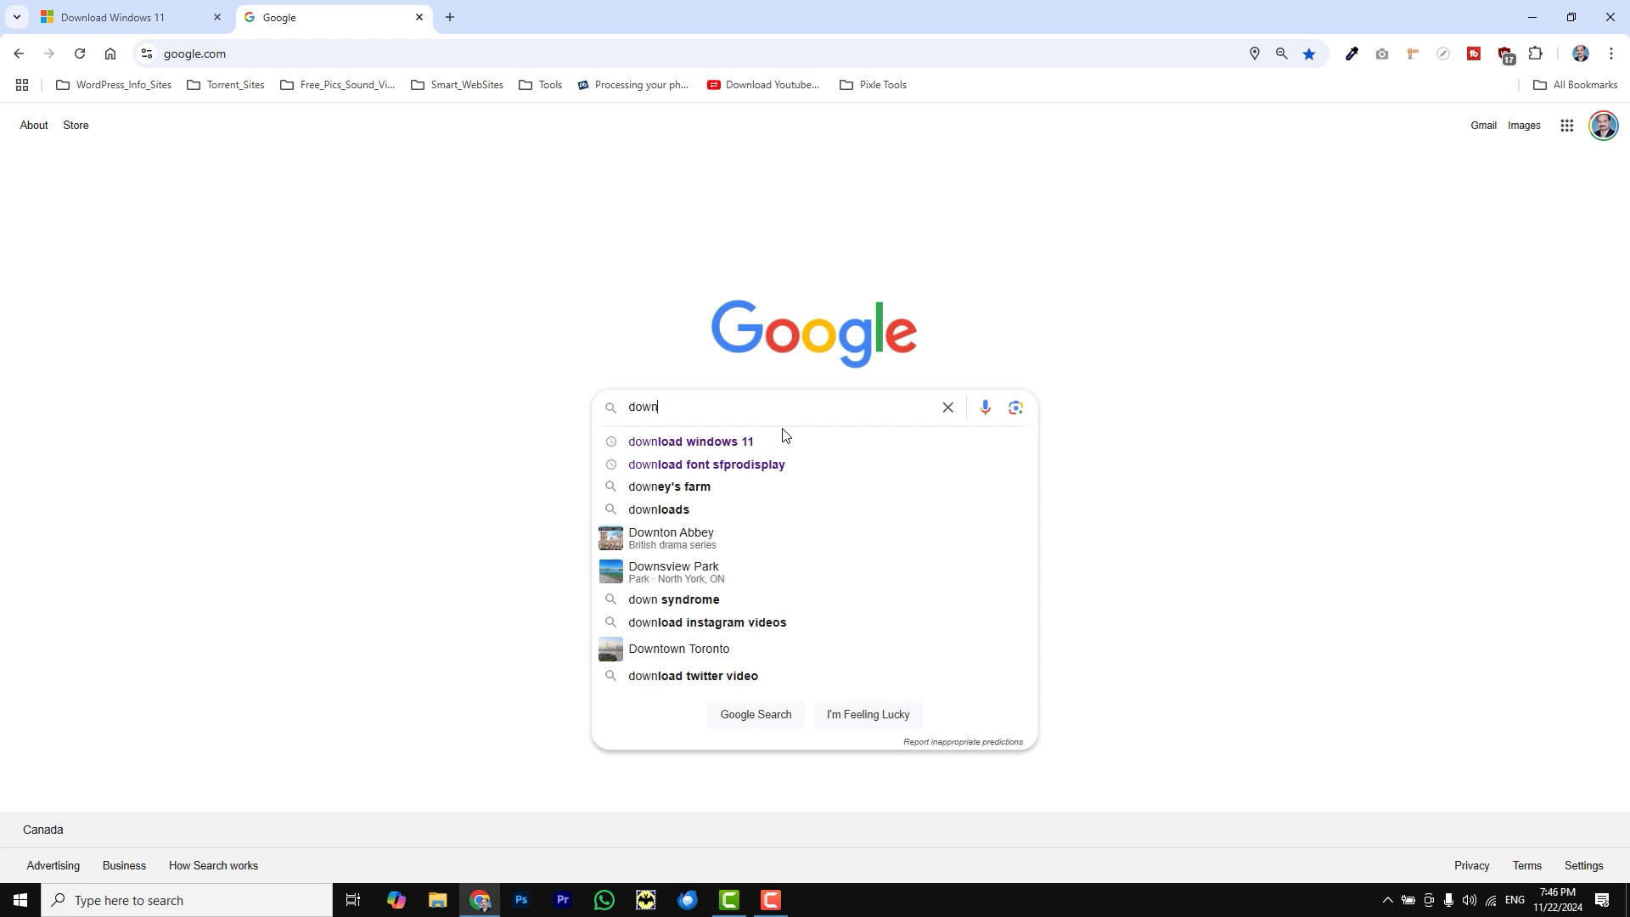
pyautogui.write('load rufus')
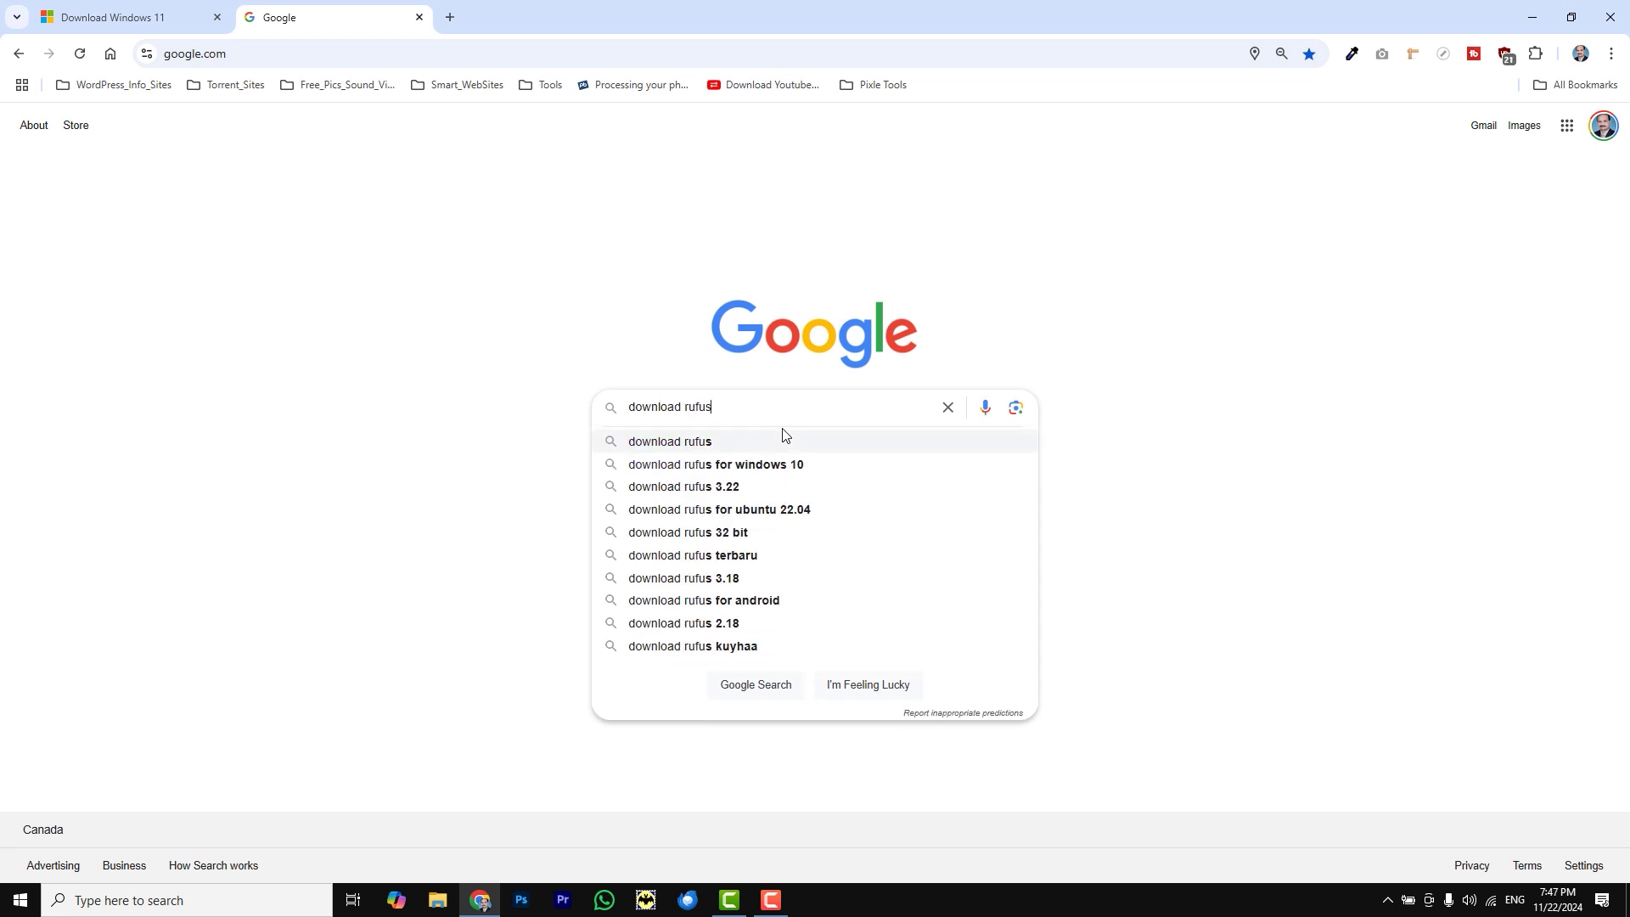
pyautogui.press('Return')
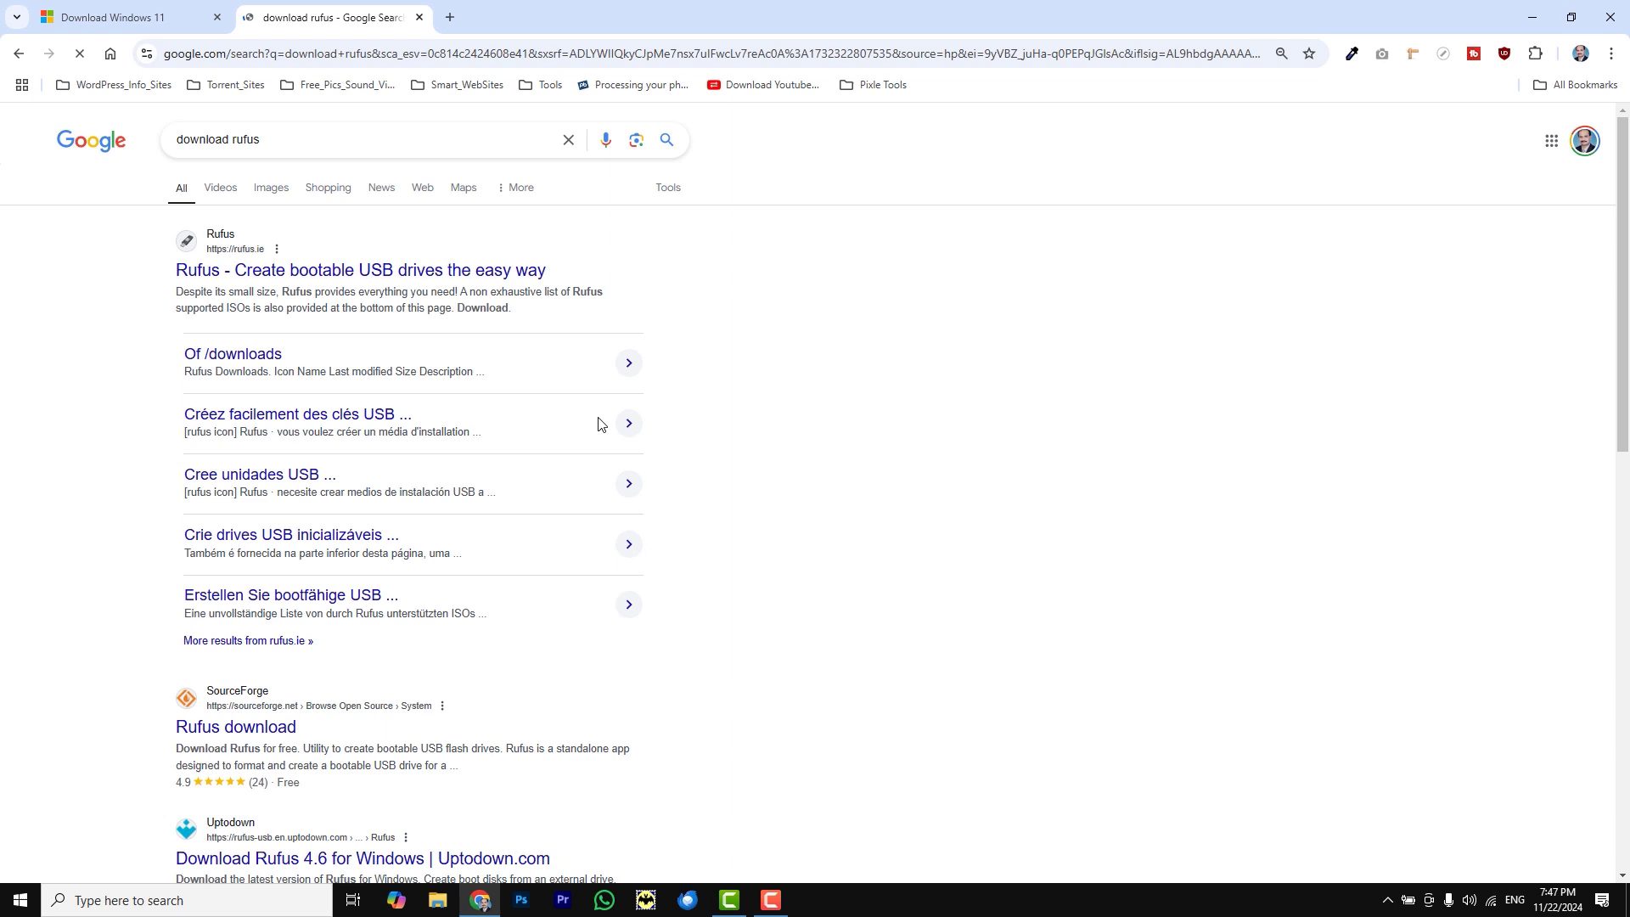
pyautogui.click(348, 270)
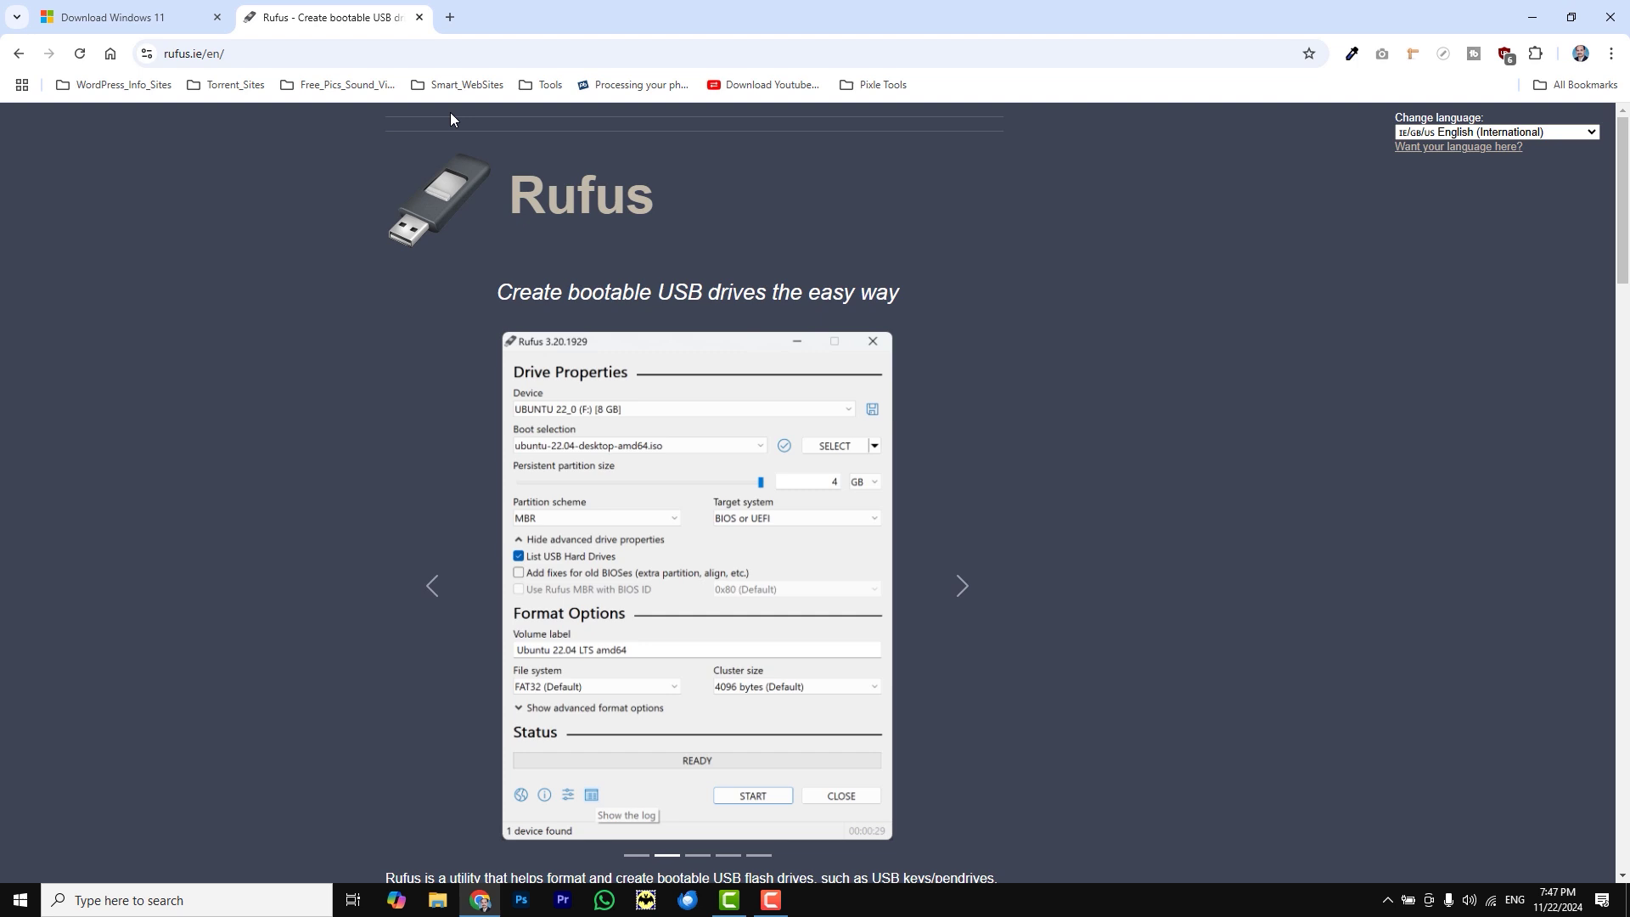
# Download rufus-4.6p.exe from the Rufus 4.6 GitHub release and show it in the Downloads folder
pyautogui.click(544, 209)
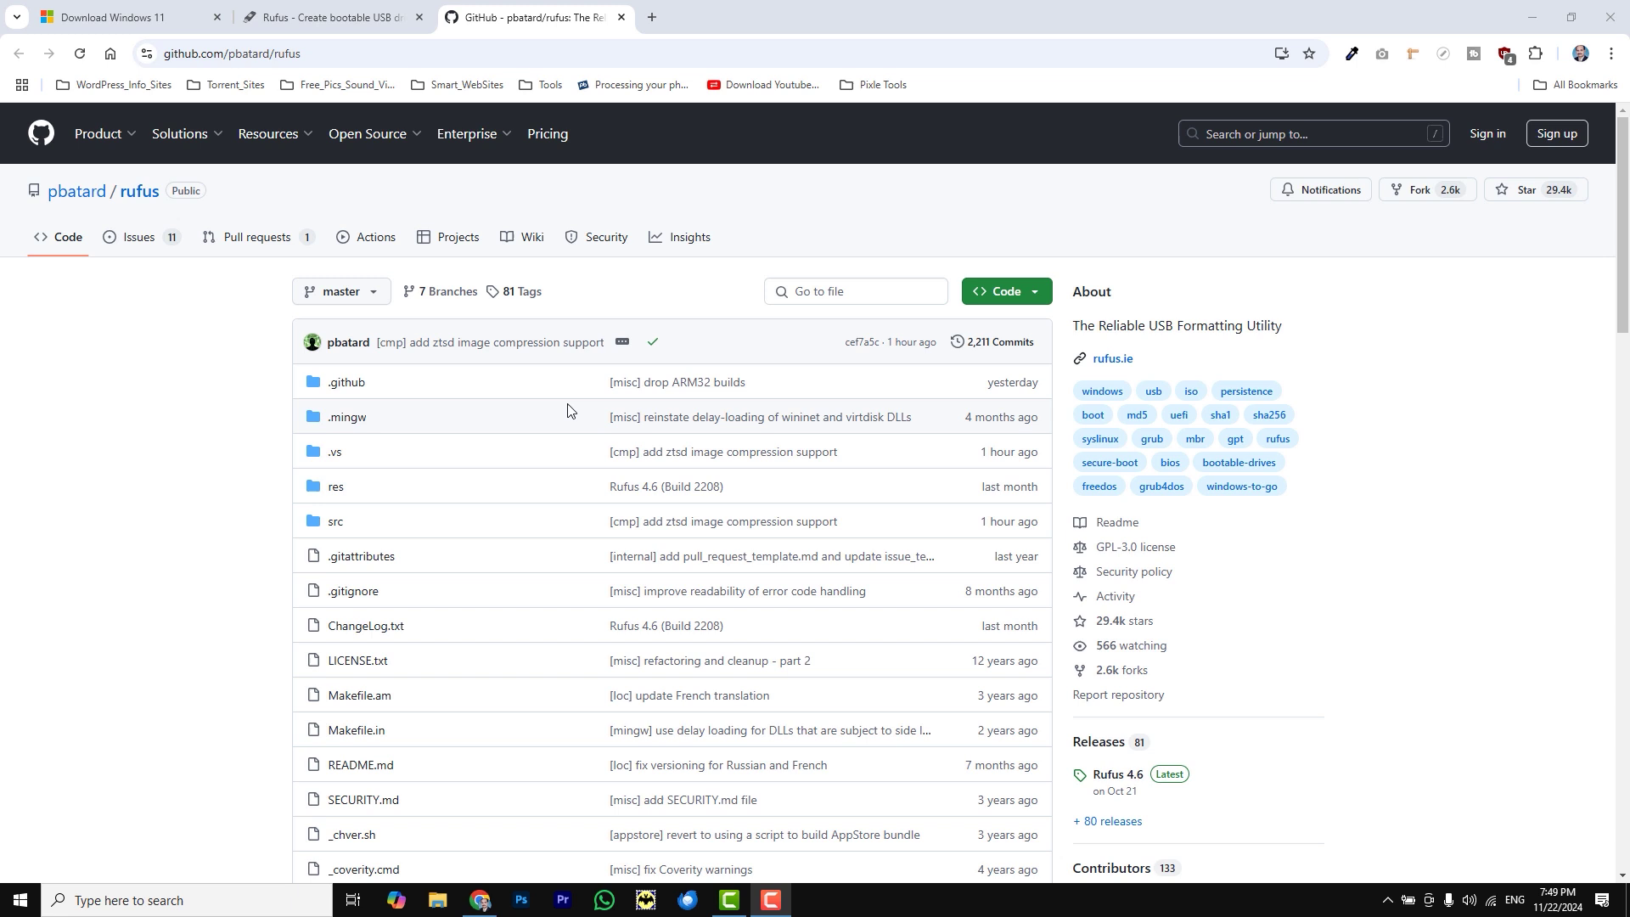
pyautogui.scroll(-3, 782, 463)
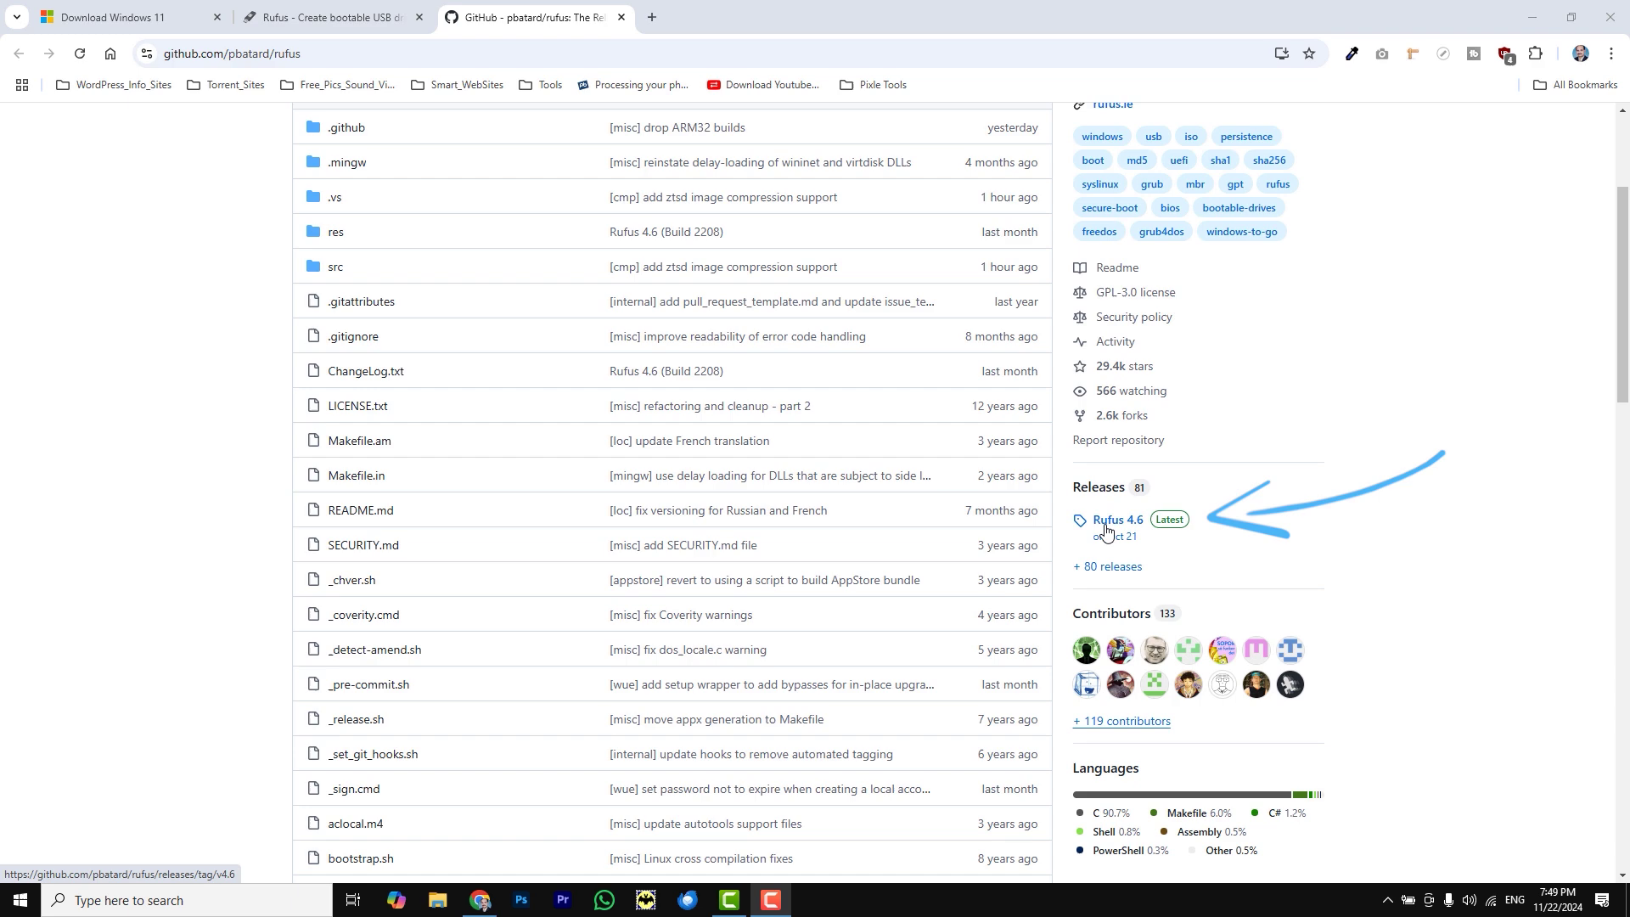
pyautogui.click(1169, 525)
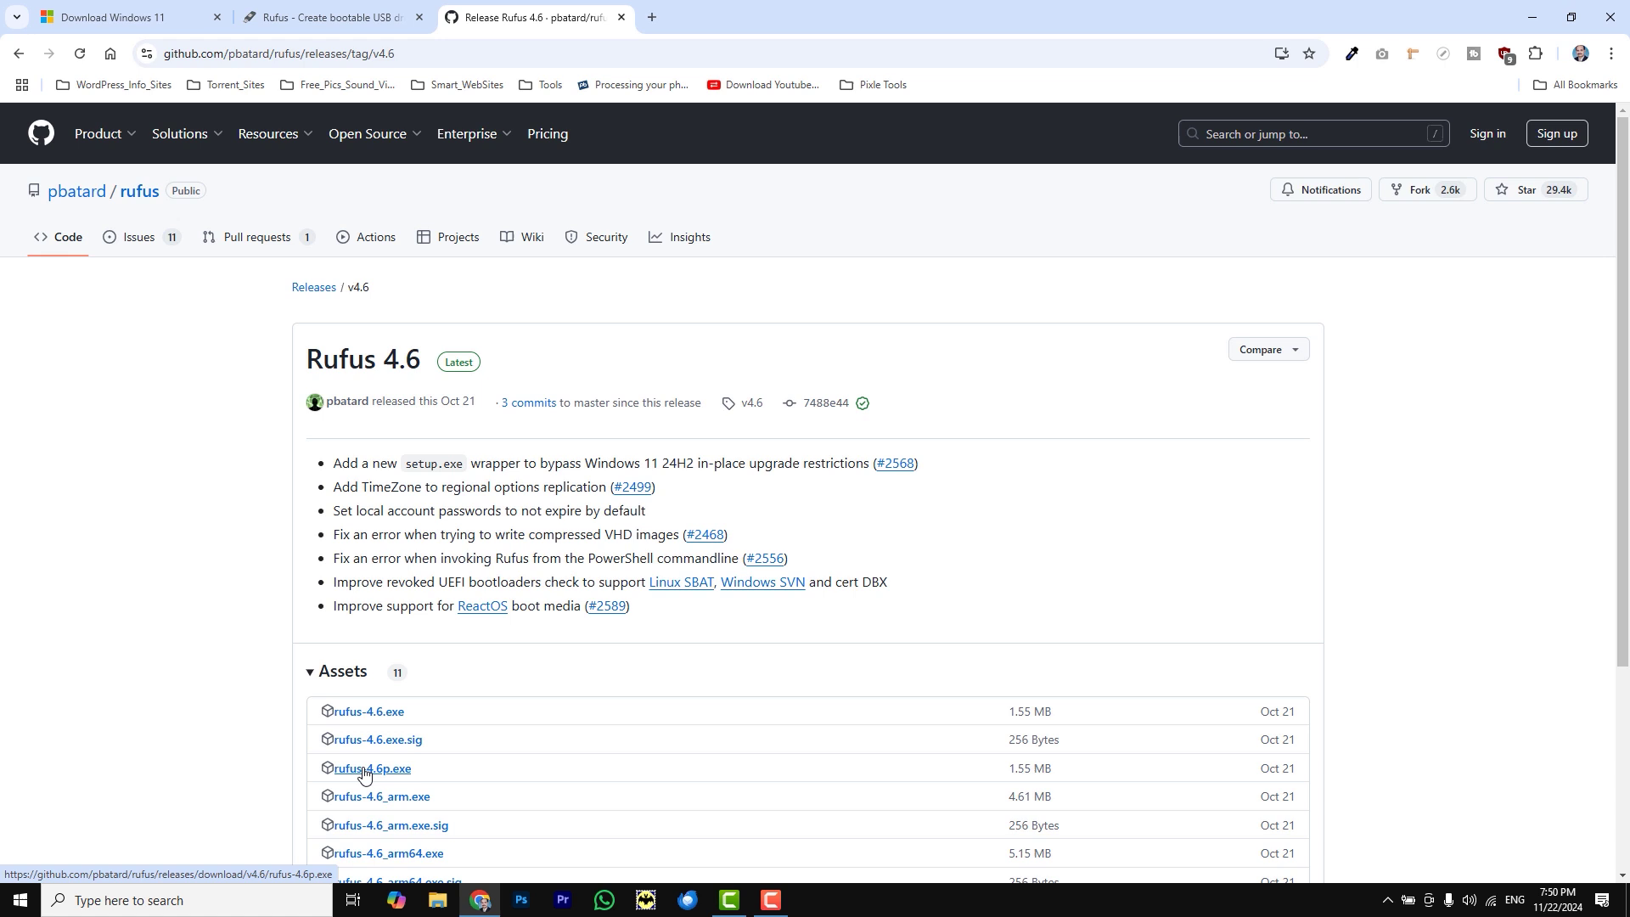
pyautogui.click(364, 768)
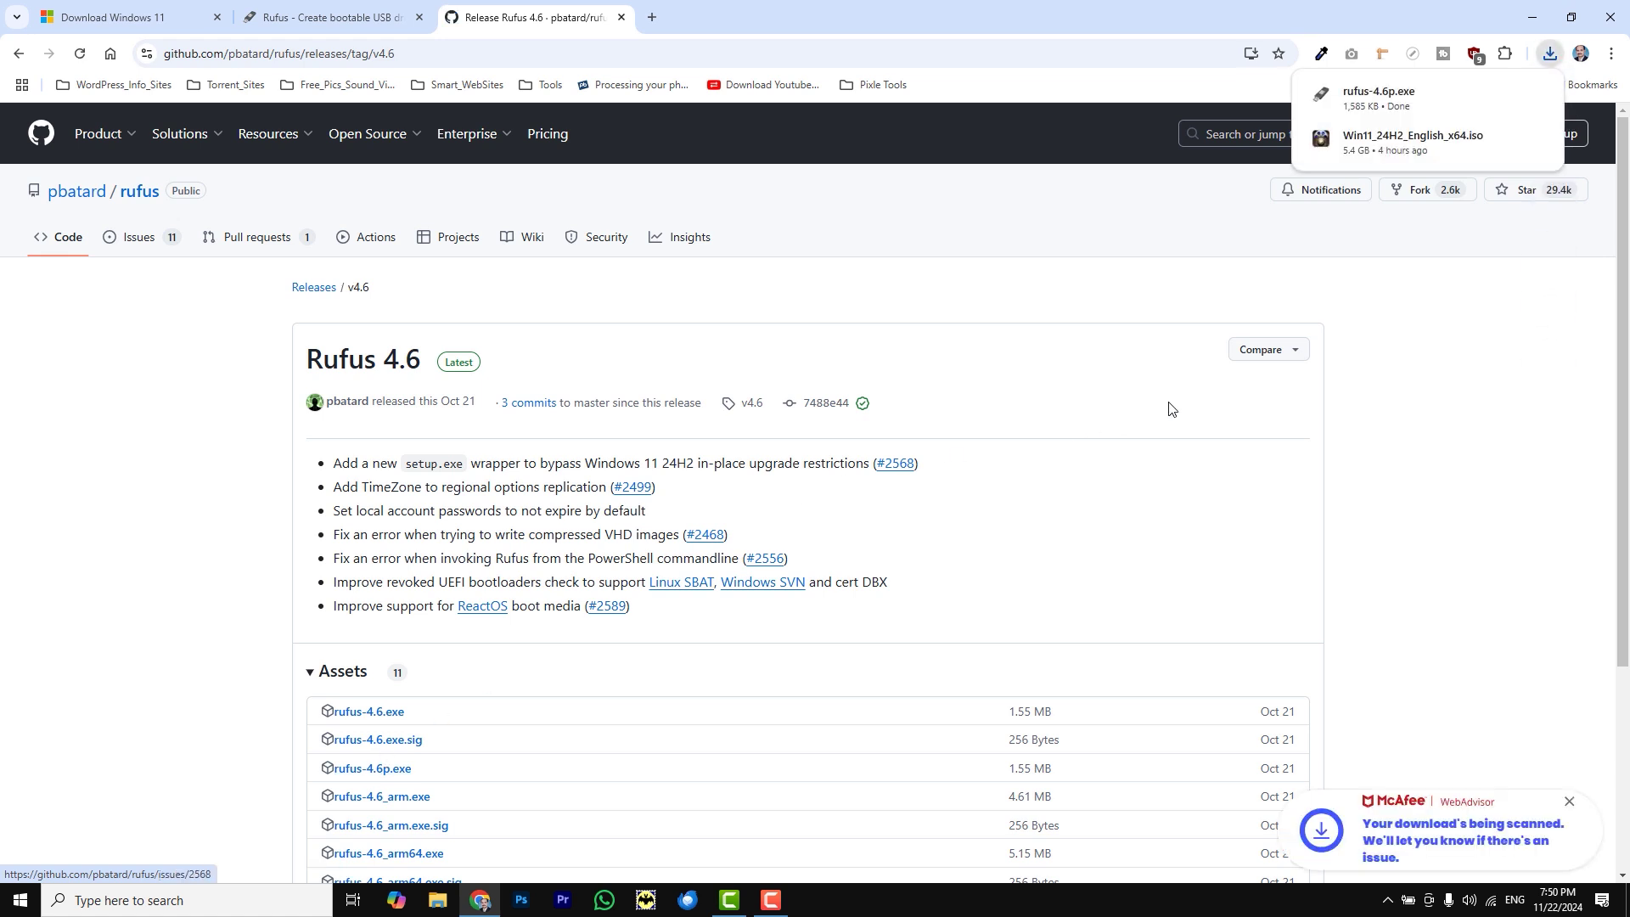
pyautogui.click(1551, 54)
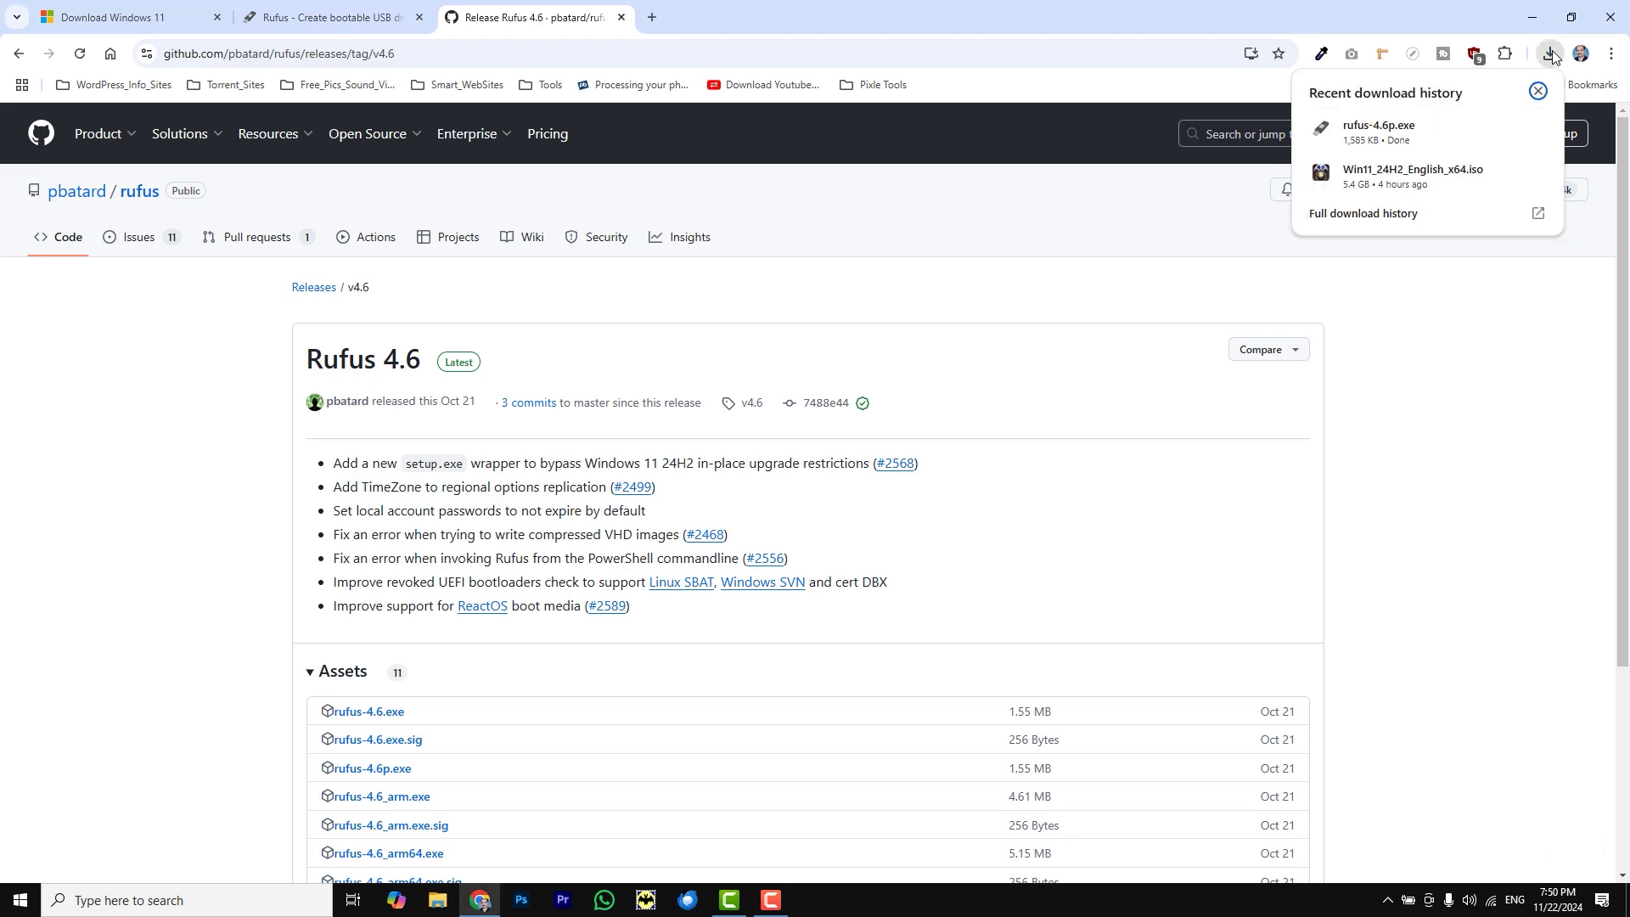
pyautogui.click(1504, 129)
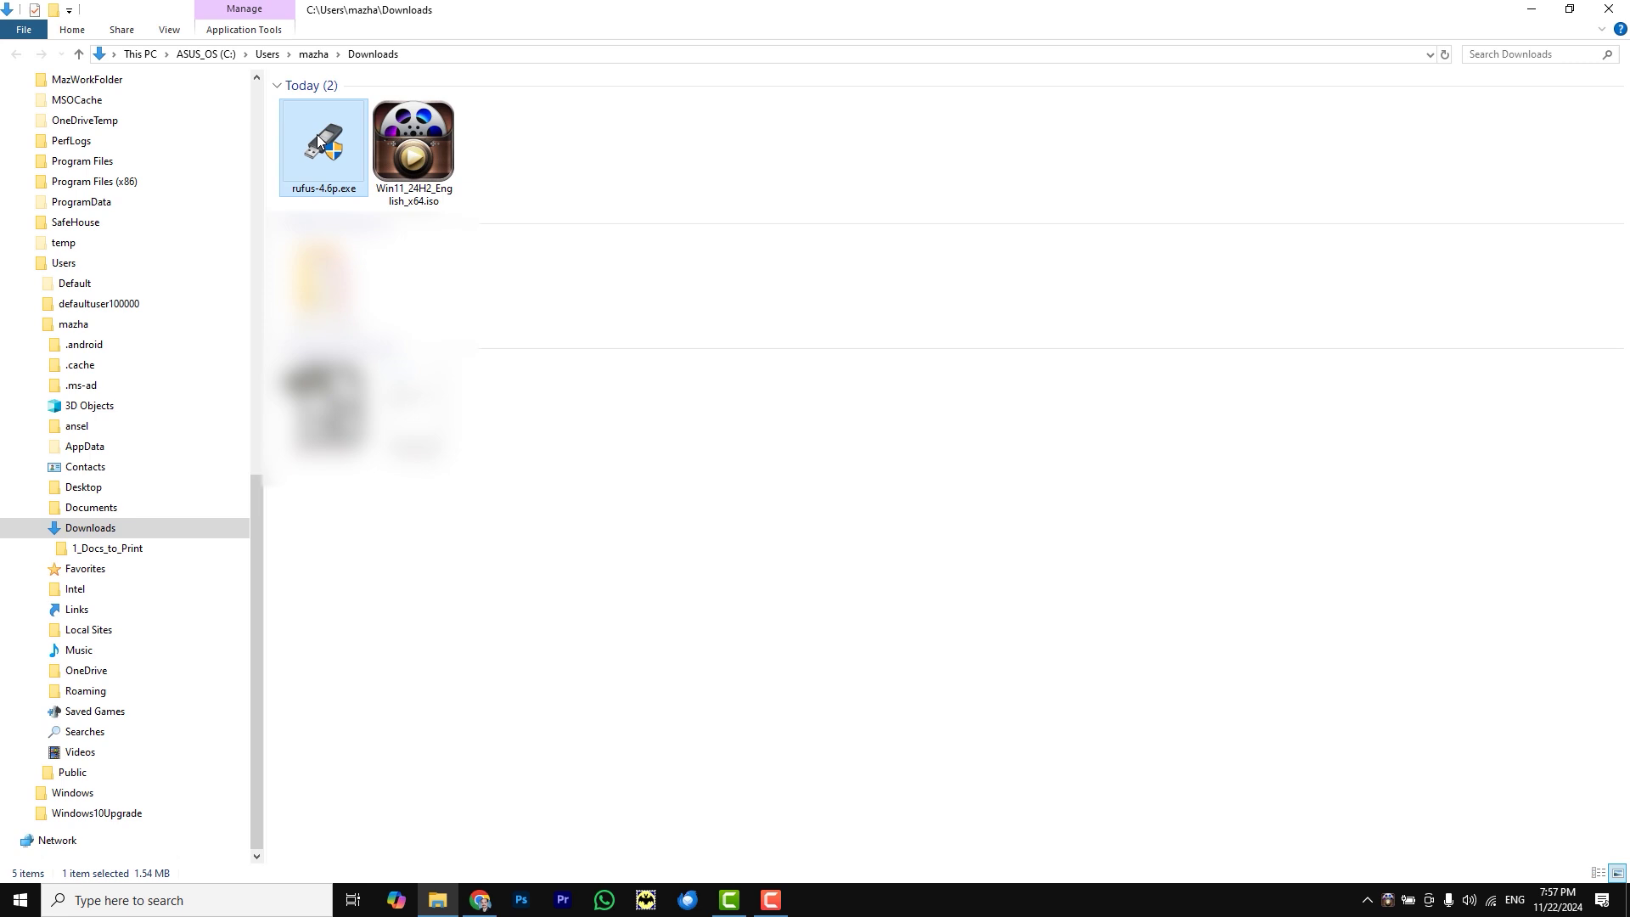
# Run rufus-4.6p.exe as administrator, allow online update checks, and close the D:\ window
pyautogui.rightClick(318, 134)
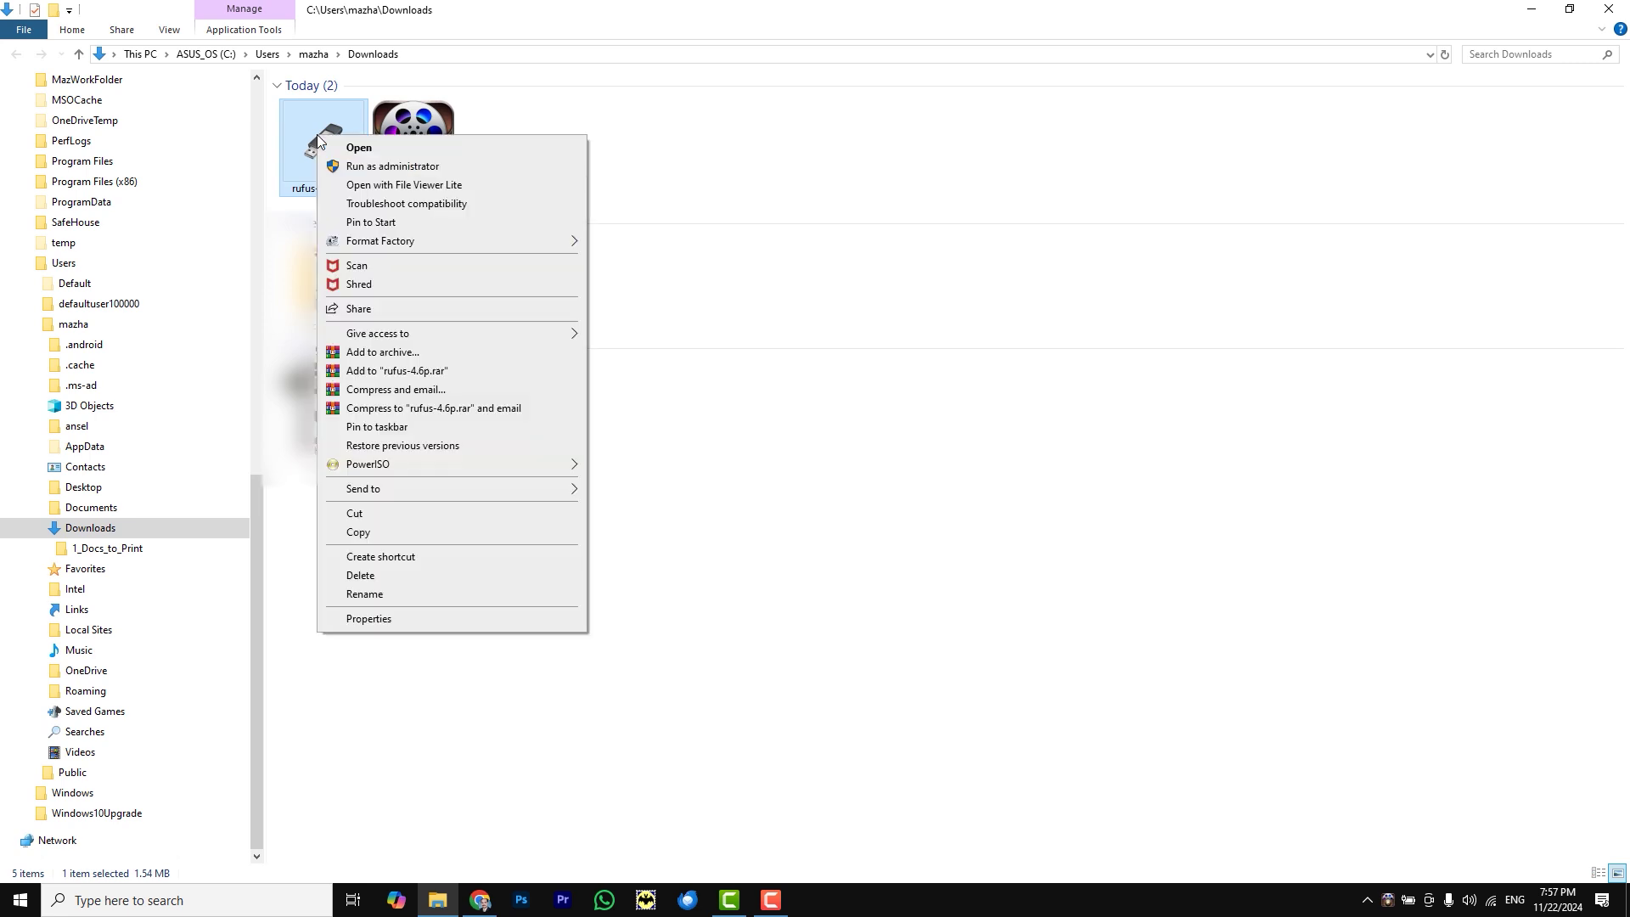
pyautogui.click(390, 166)
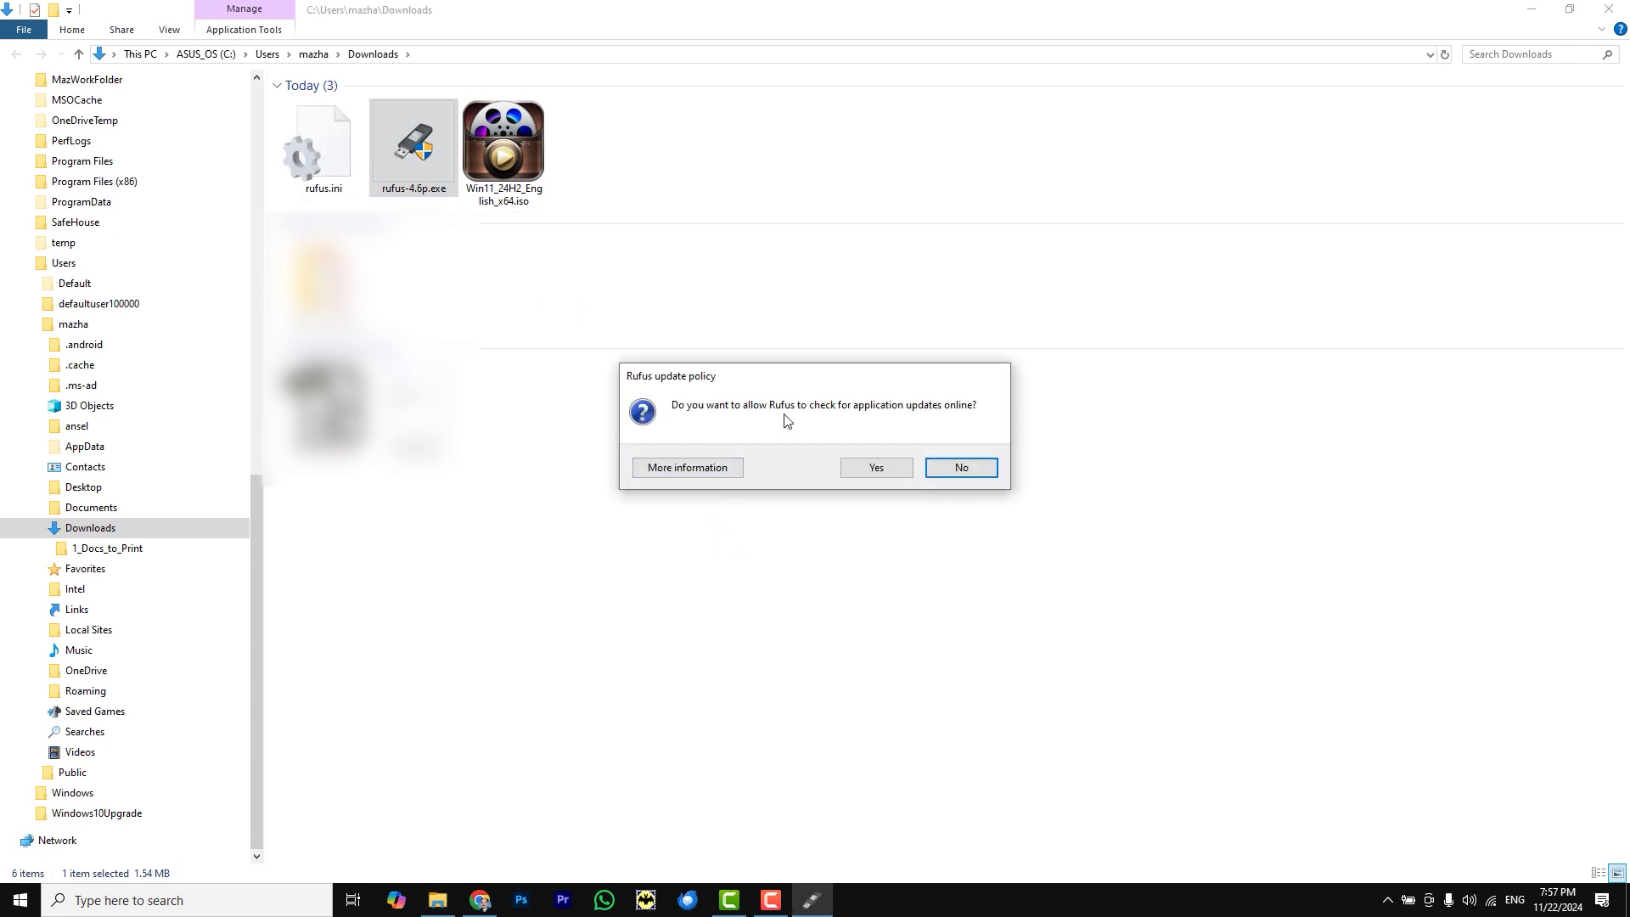
pyautogui.click(881, 470)
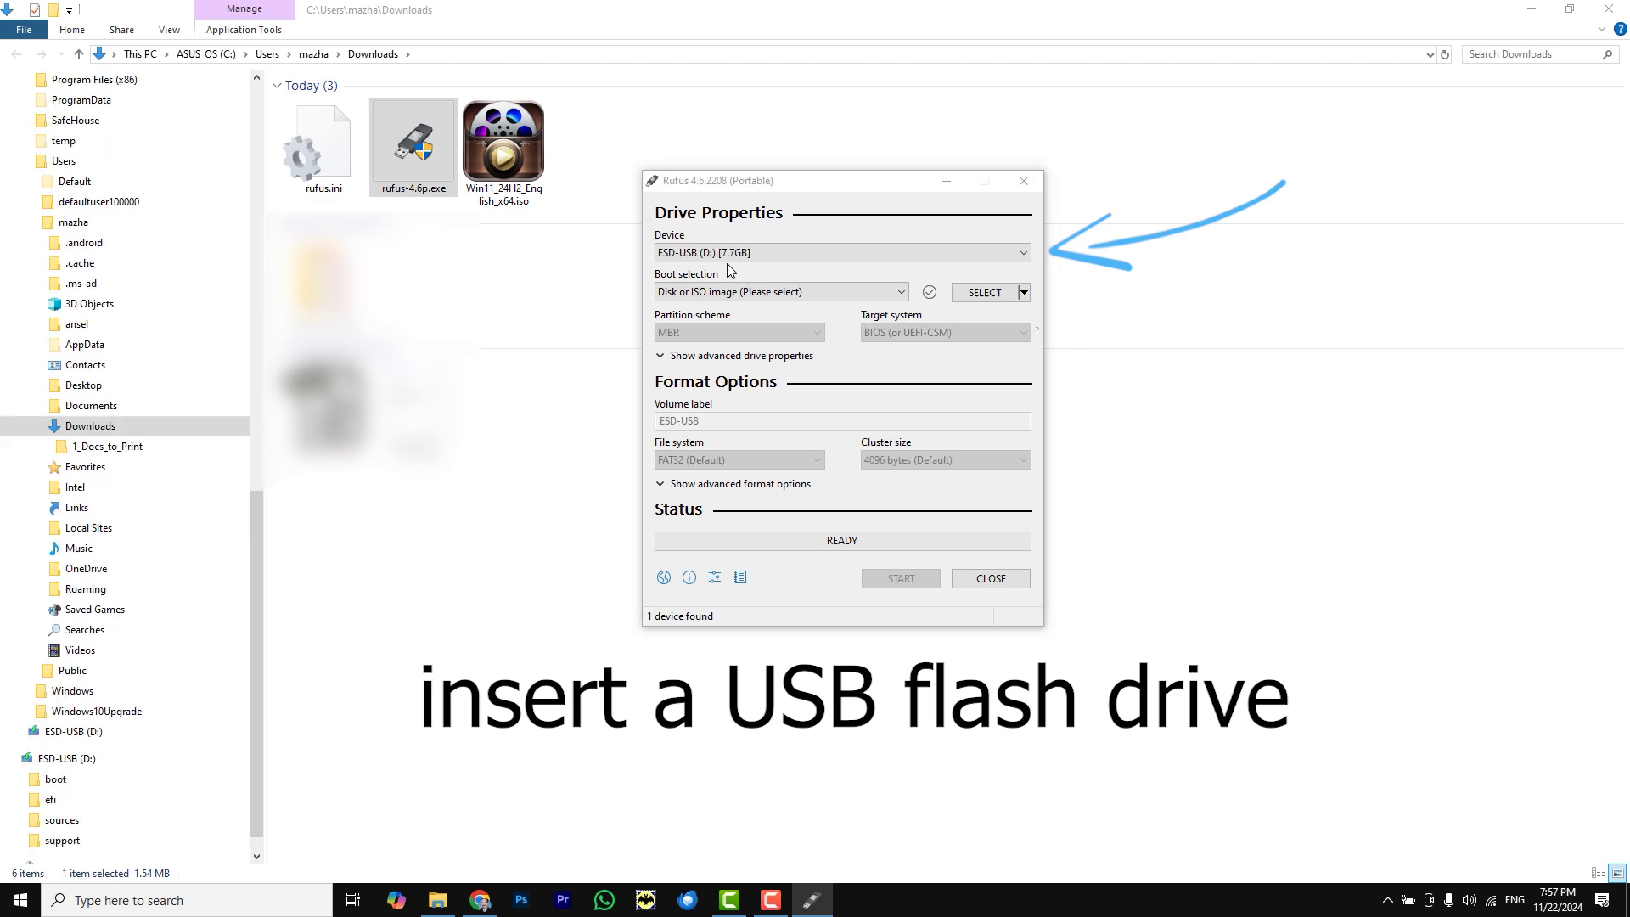
pyautogui.click(1609, 9)
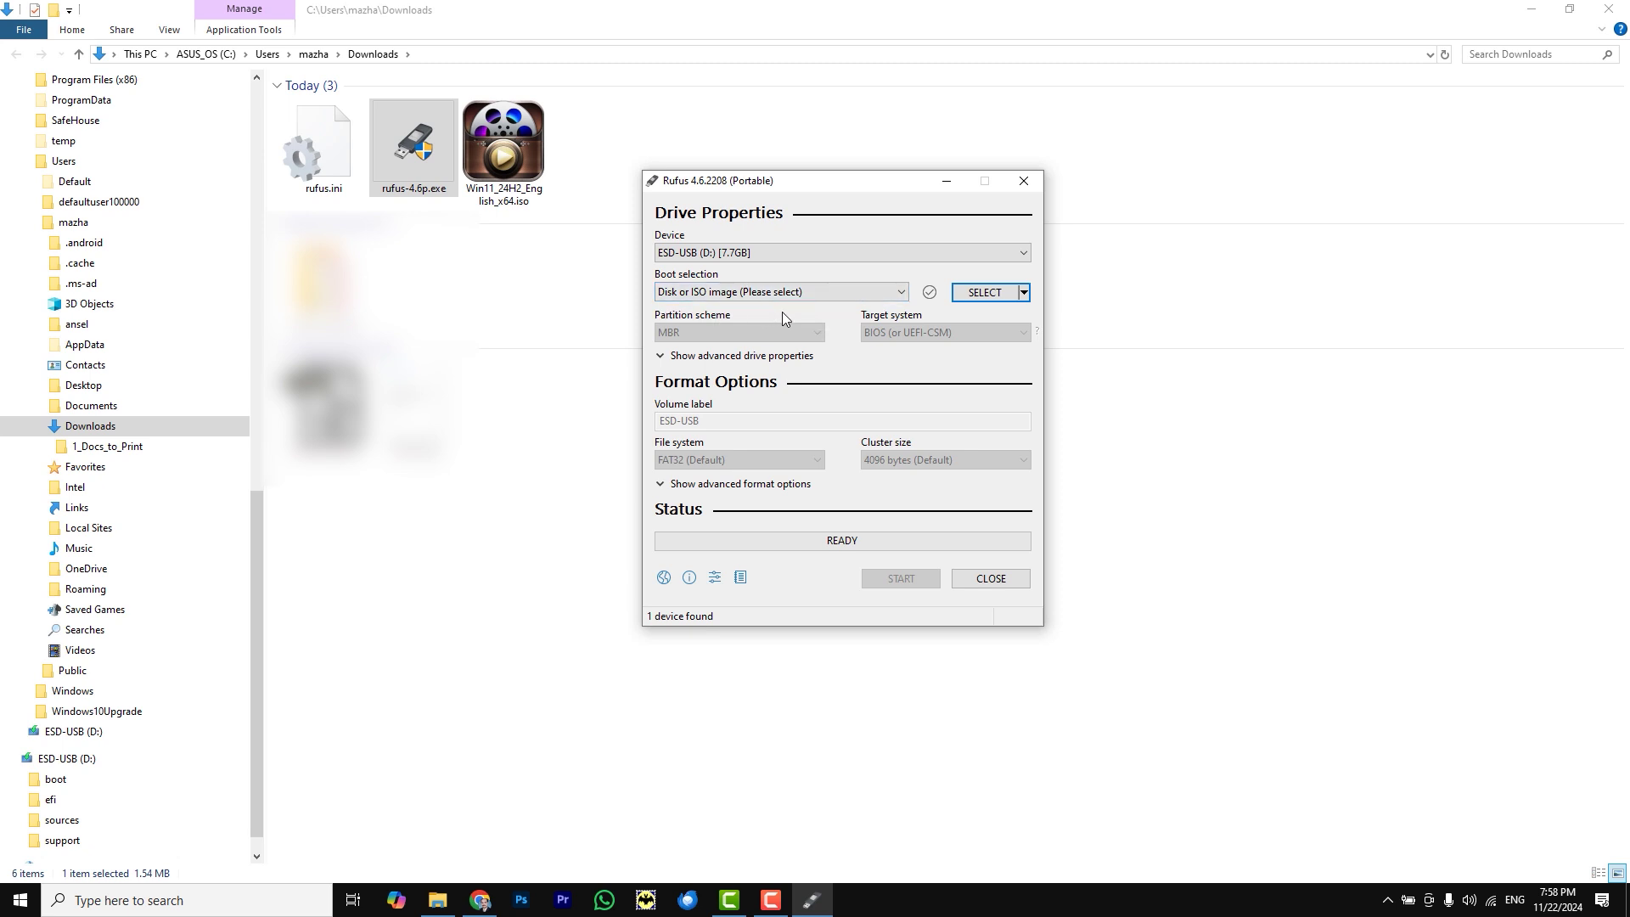
# Load Win11_24H2_English_x64.iso into Rufus and start writing it to the ESD-USB drive
pyautogui.click(987, 293)
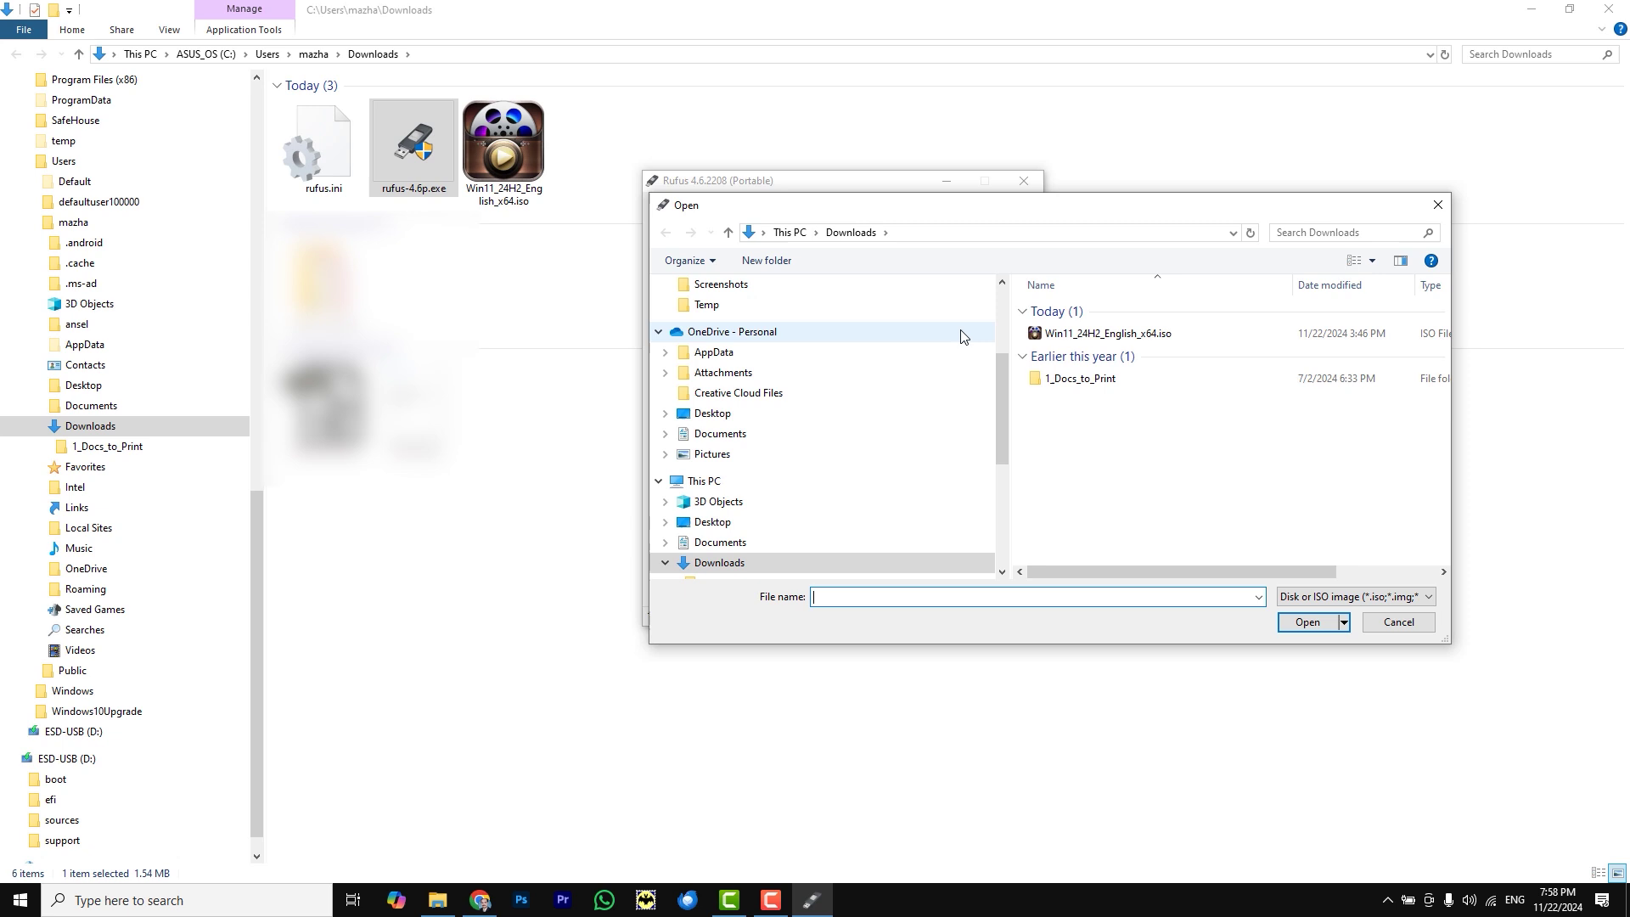
pyautogui.click(1075, 336)
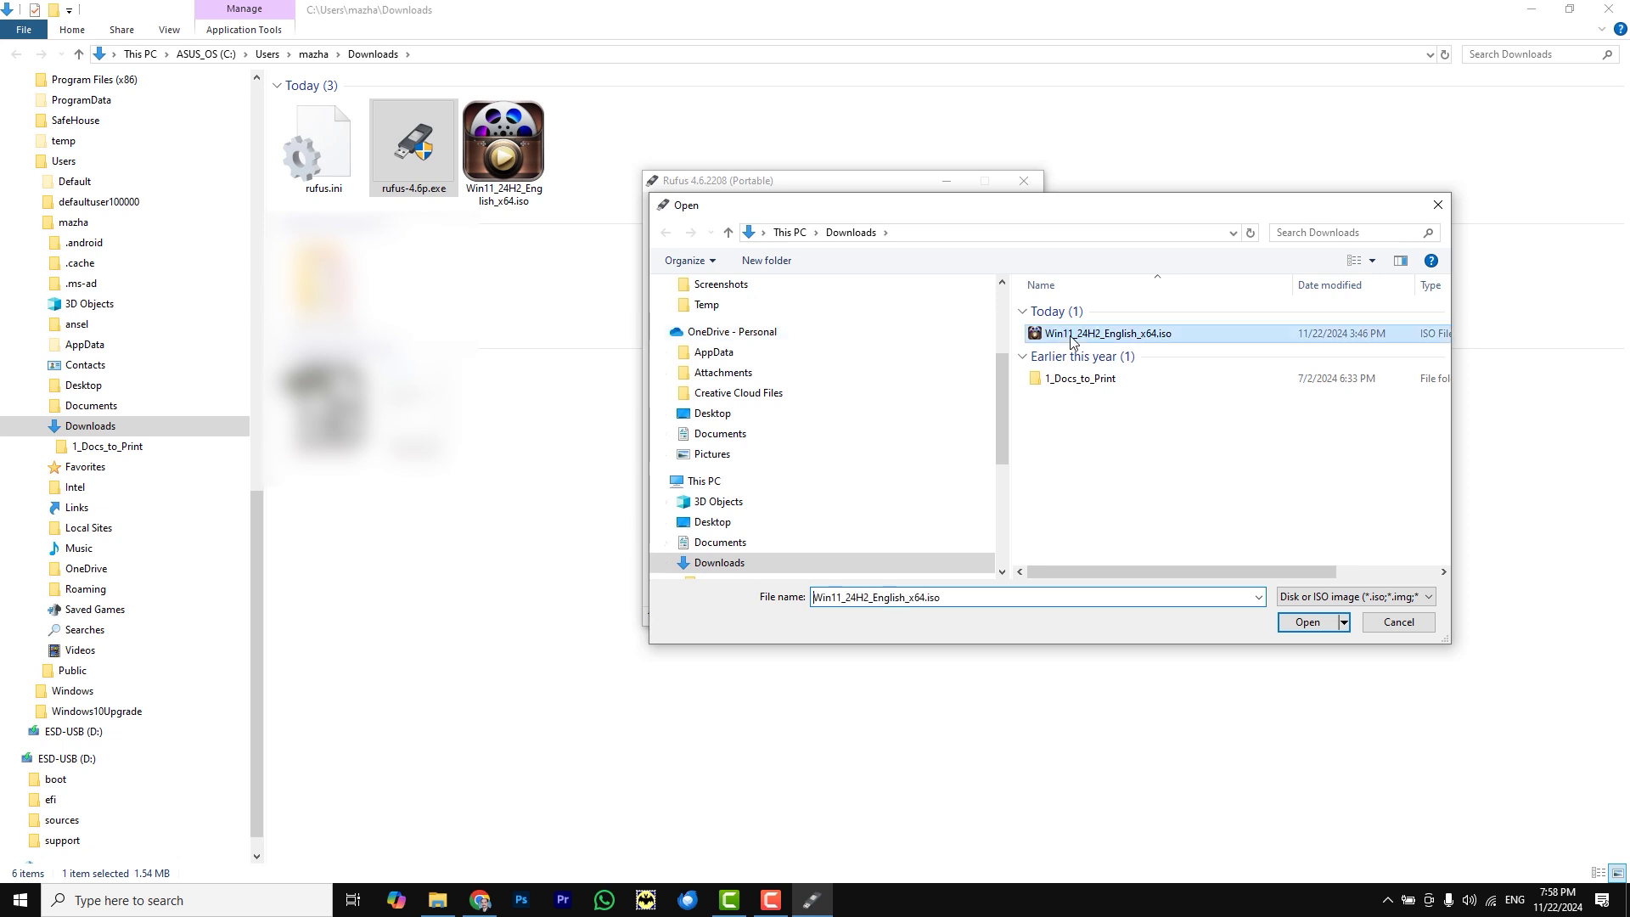
pyautogui.click(1309, 627)
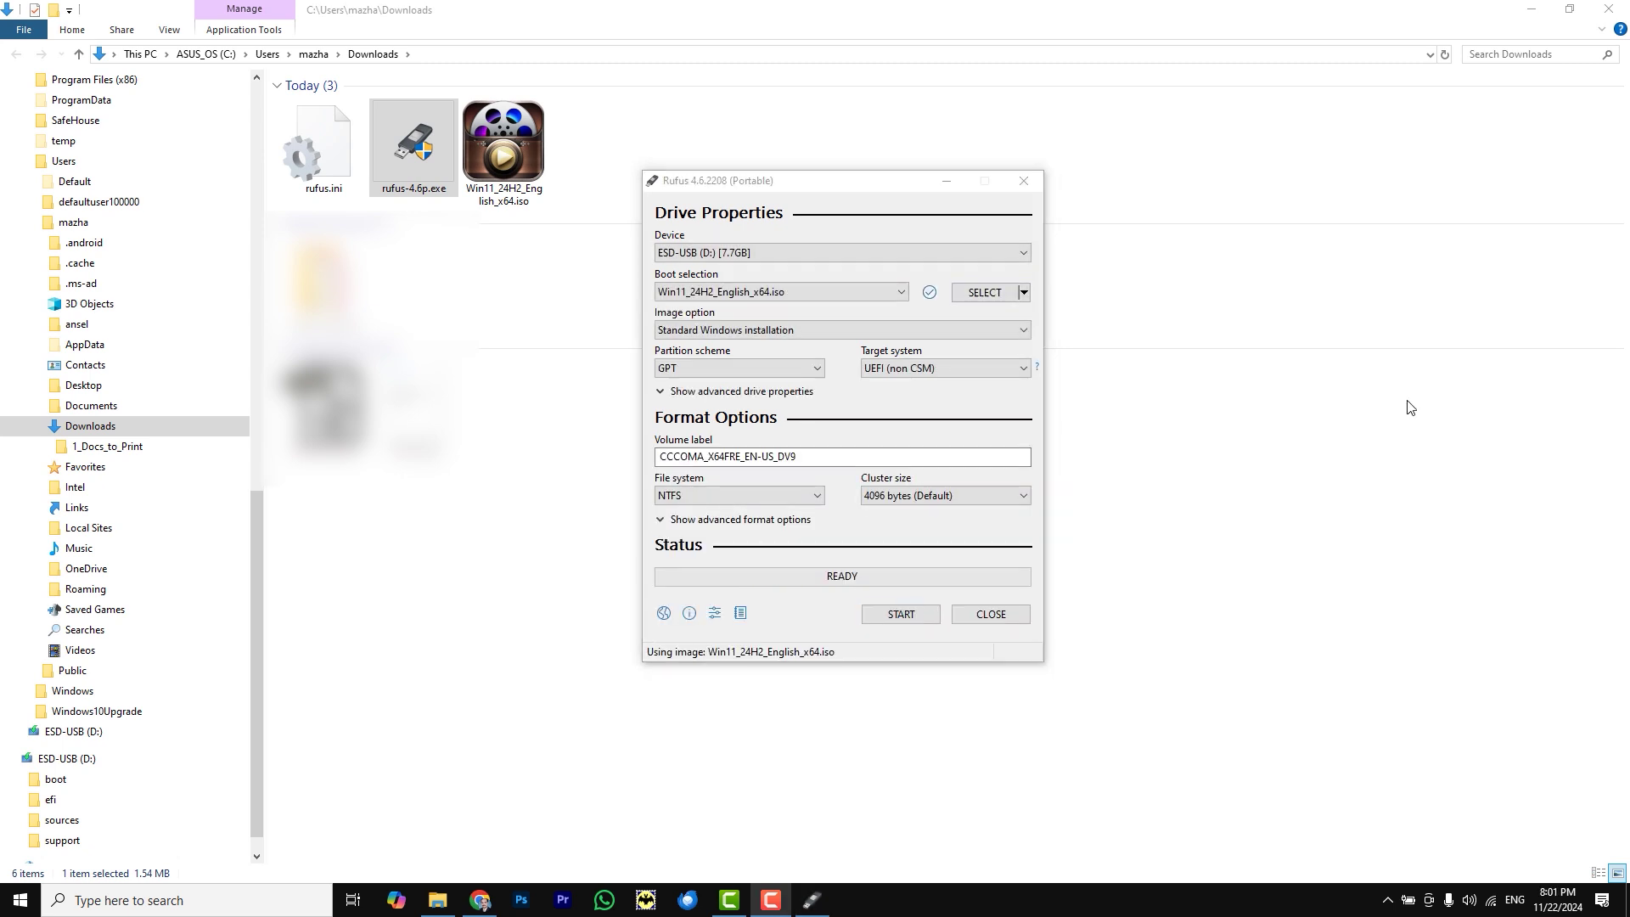
pyautogui.click(893, 617)
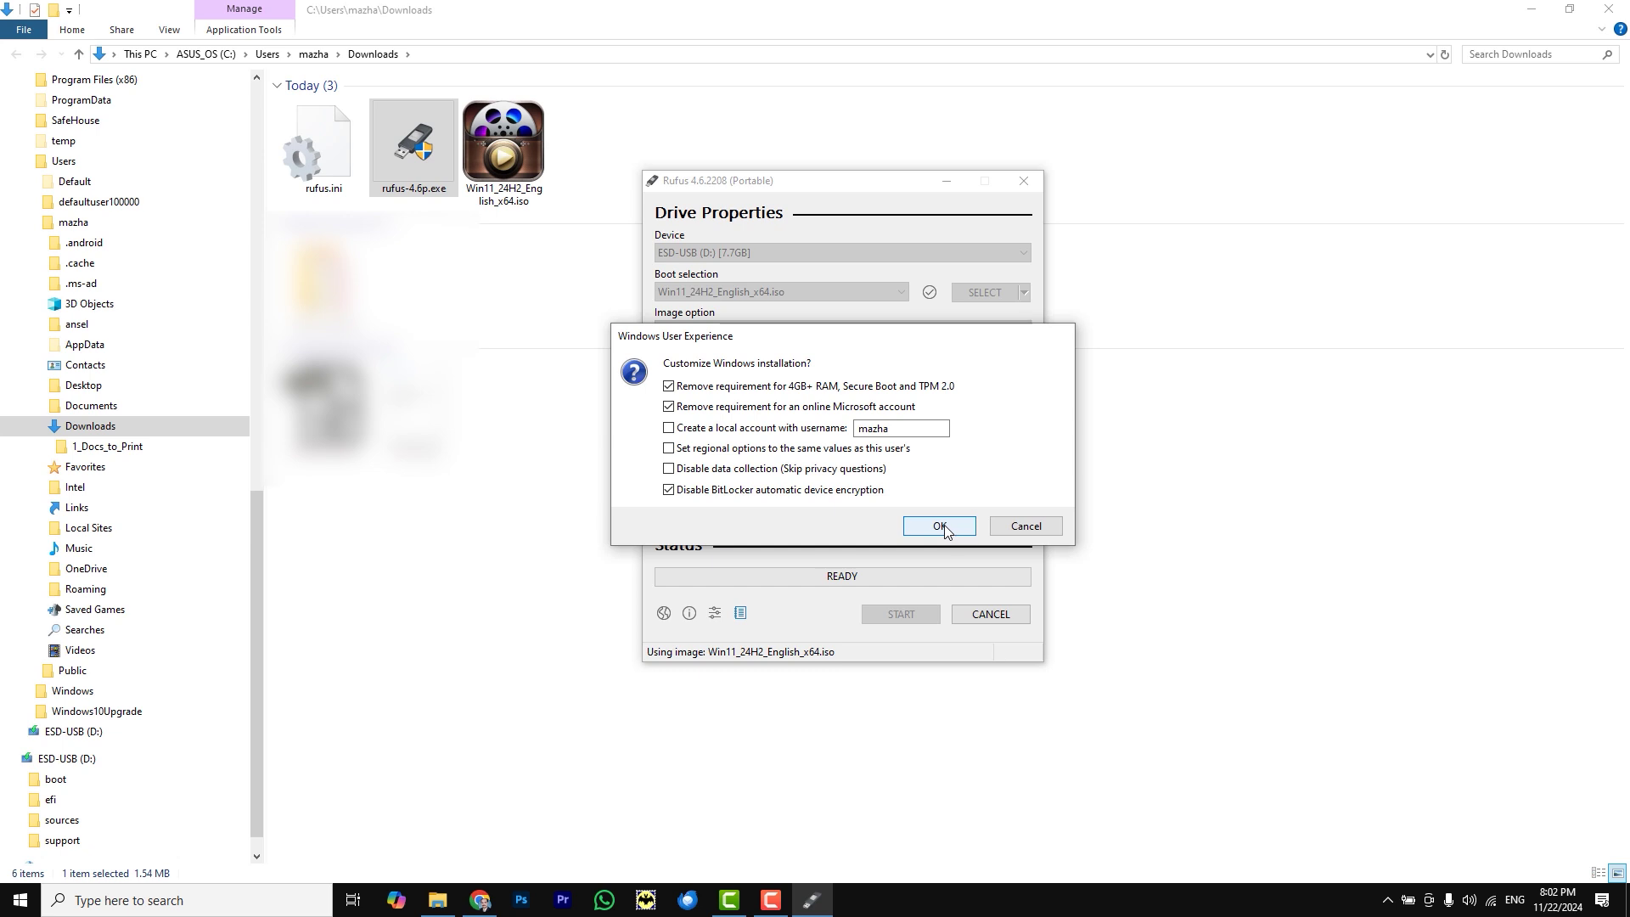
# Accept removing Windows 11 hardware requirements and erasing the USB, then close the D:\ window
pyautogui.click(940, 526)
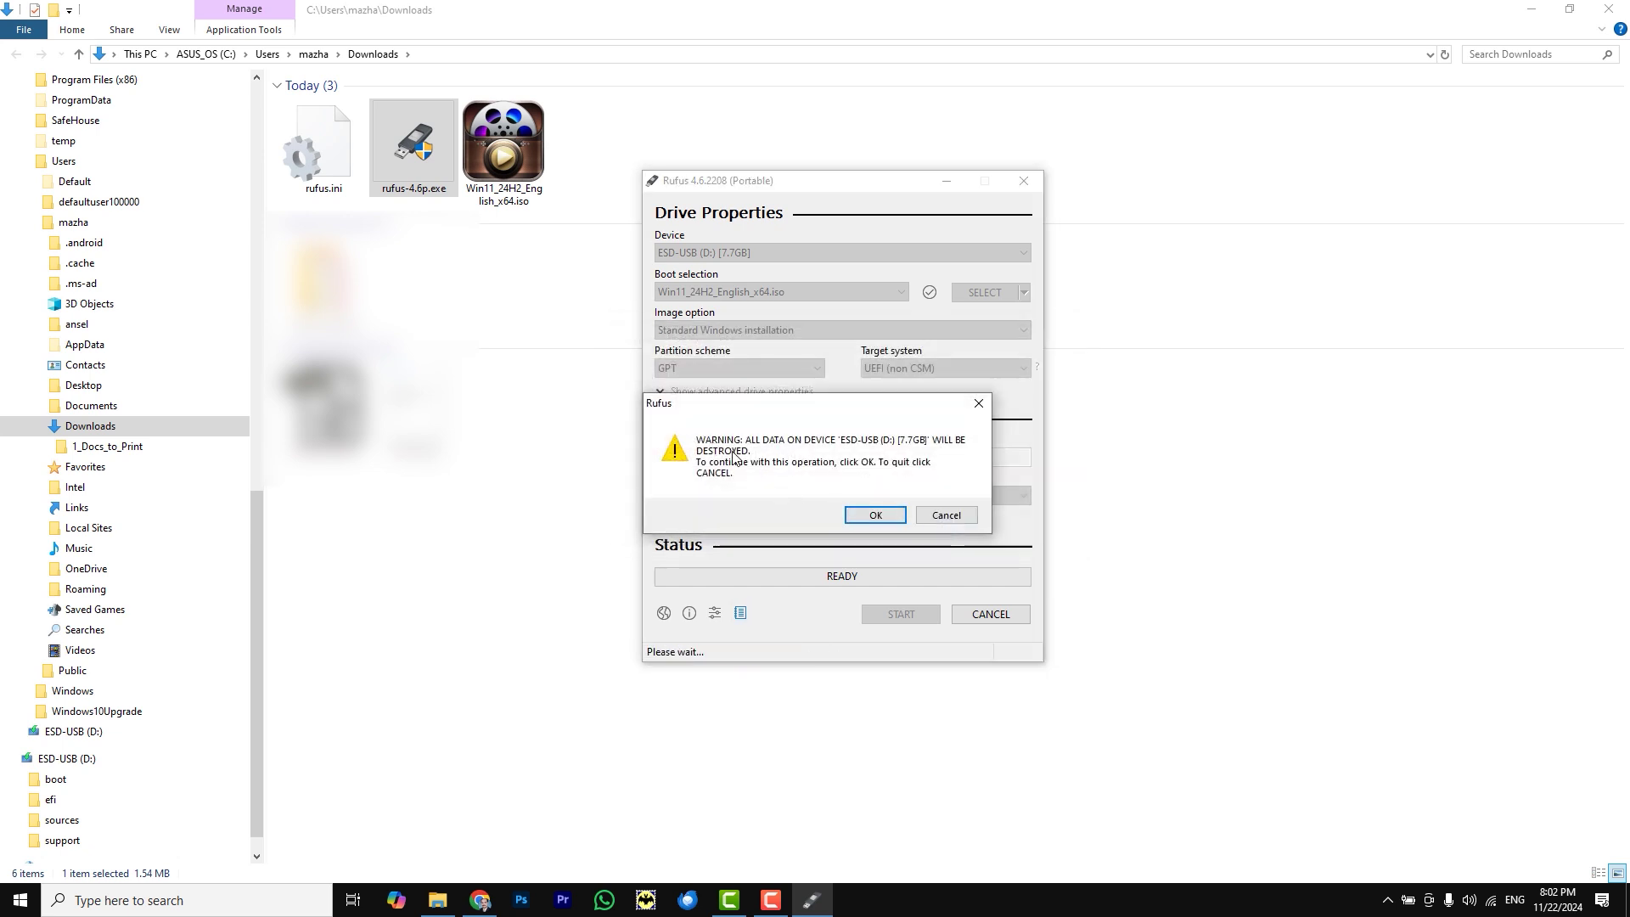
pyautogui.click(873, 516)
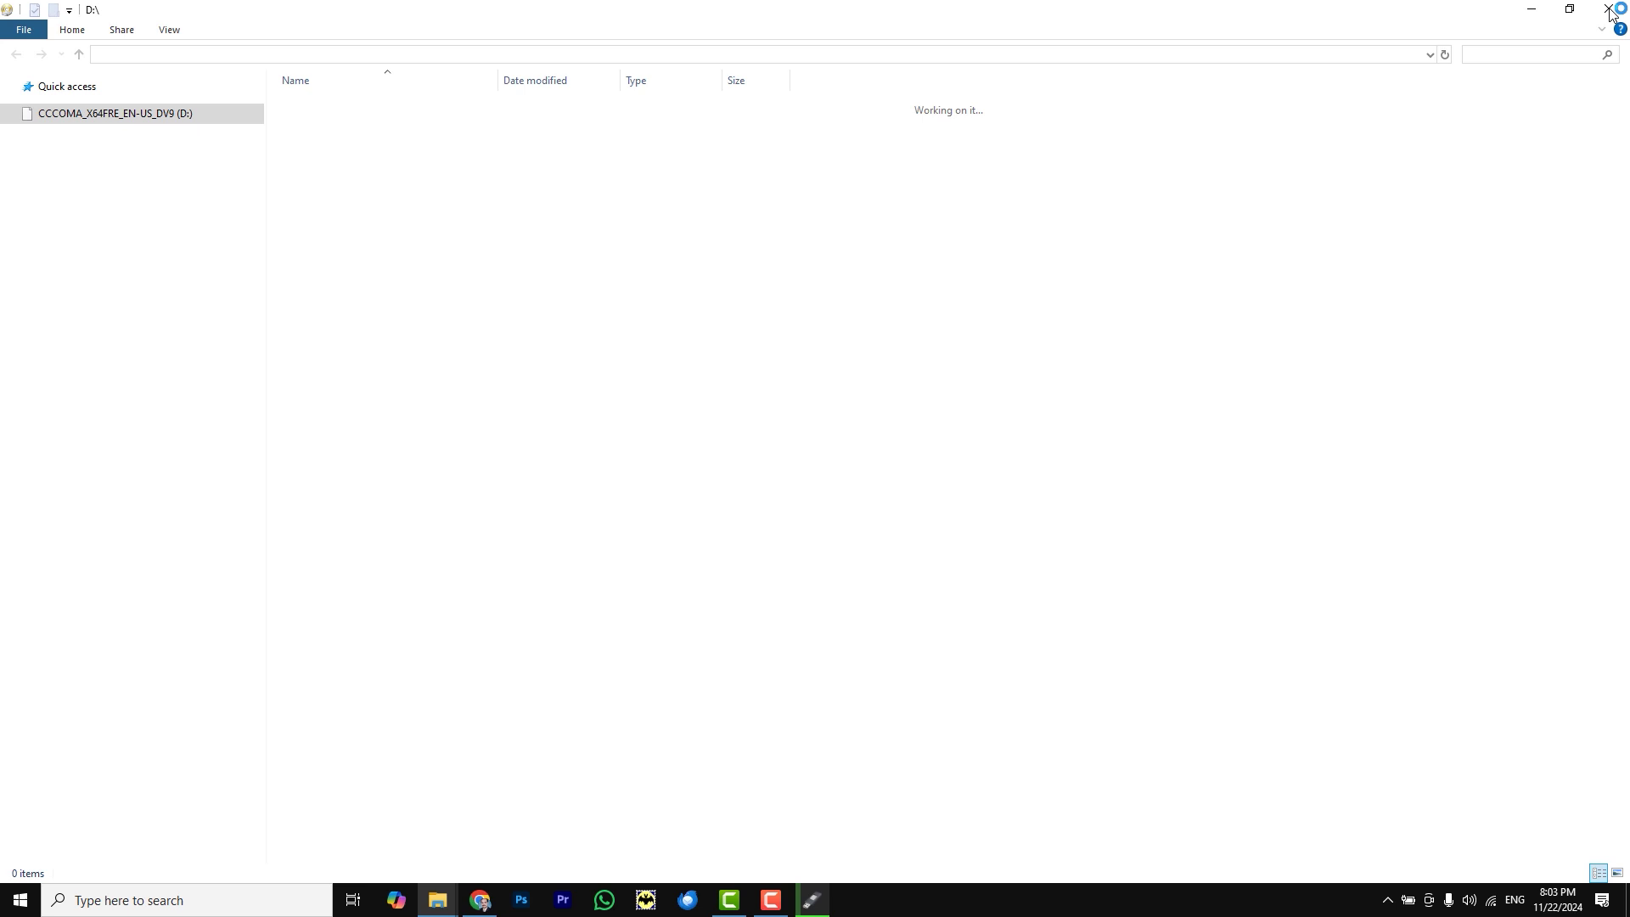
pyautogui.click(1608, 10)
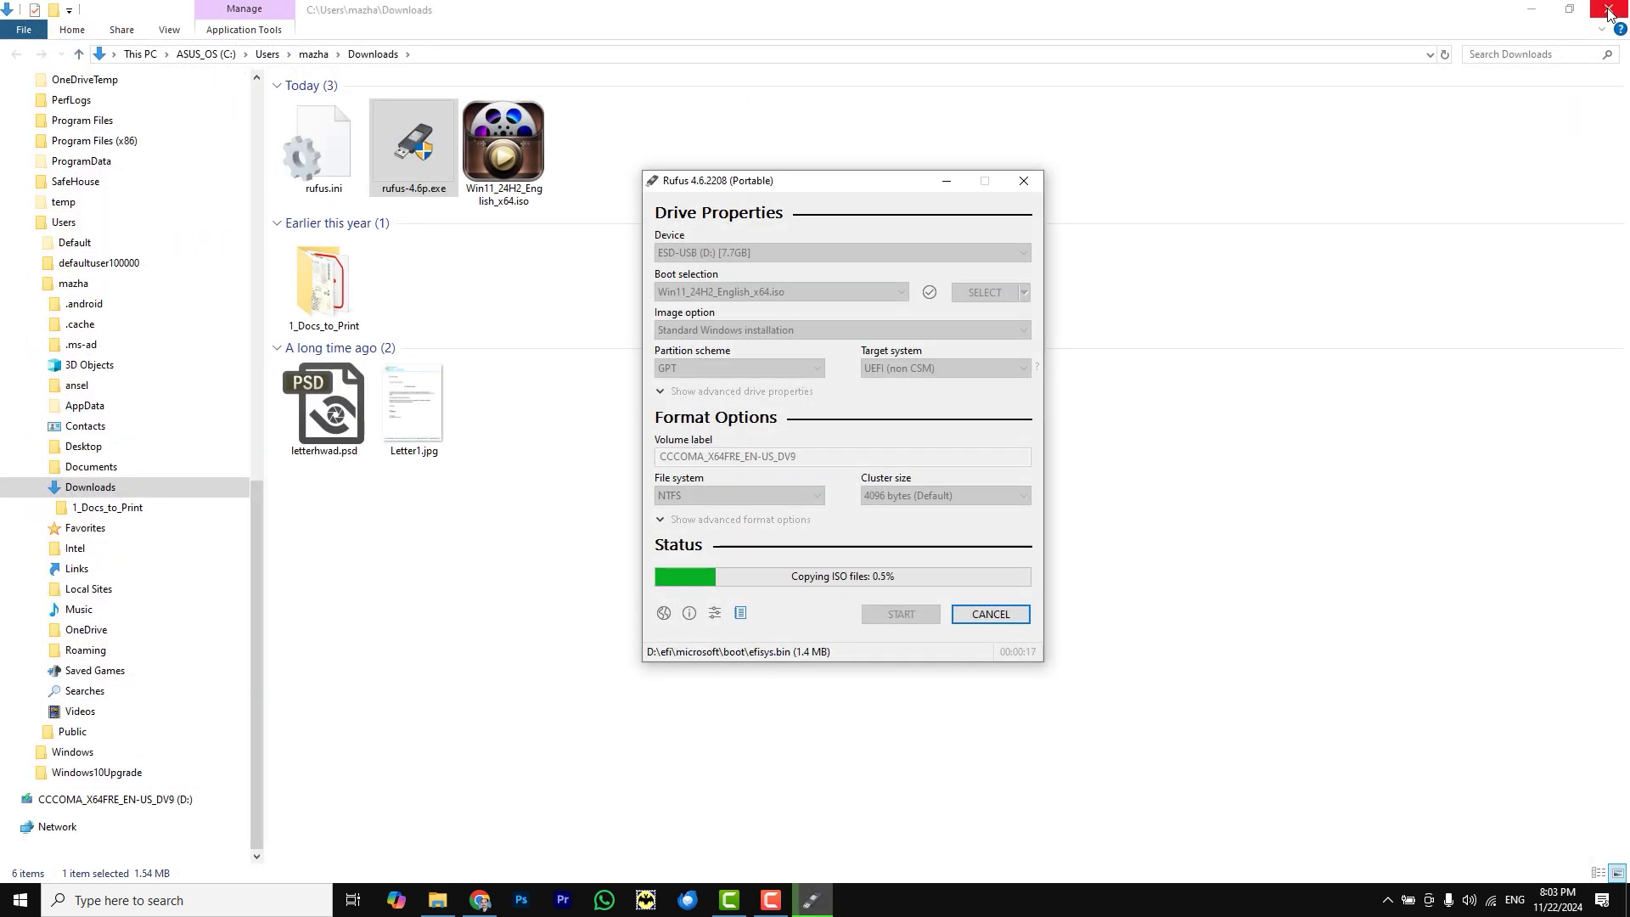
# Close the Downloads and Chrome windows while Rufus finishes writing the USB to READY
pyautogui.click(1607, 11)
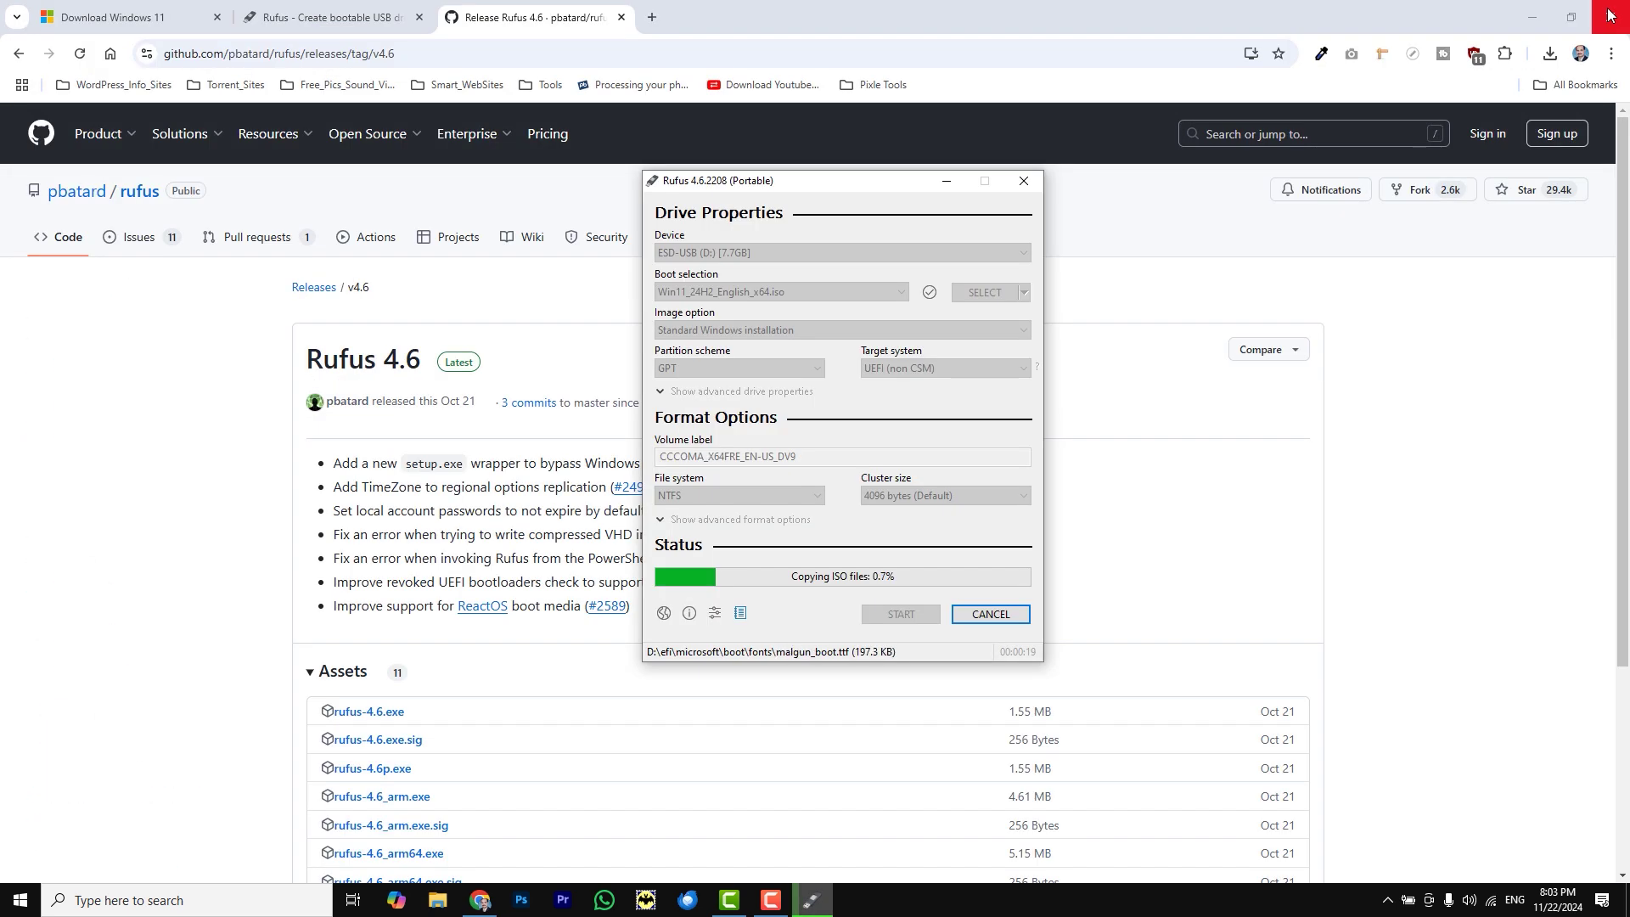
pyautogui.click(1611, 14)
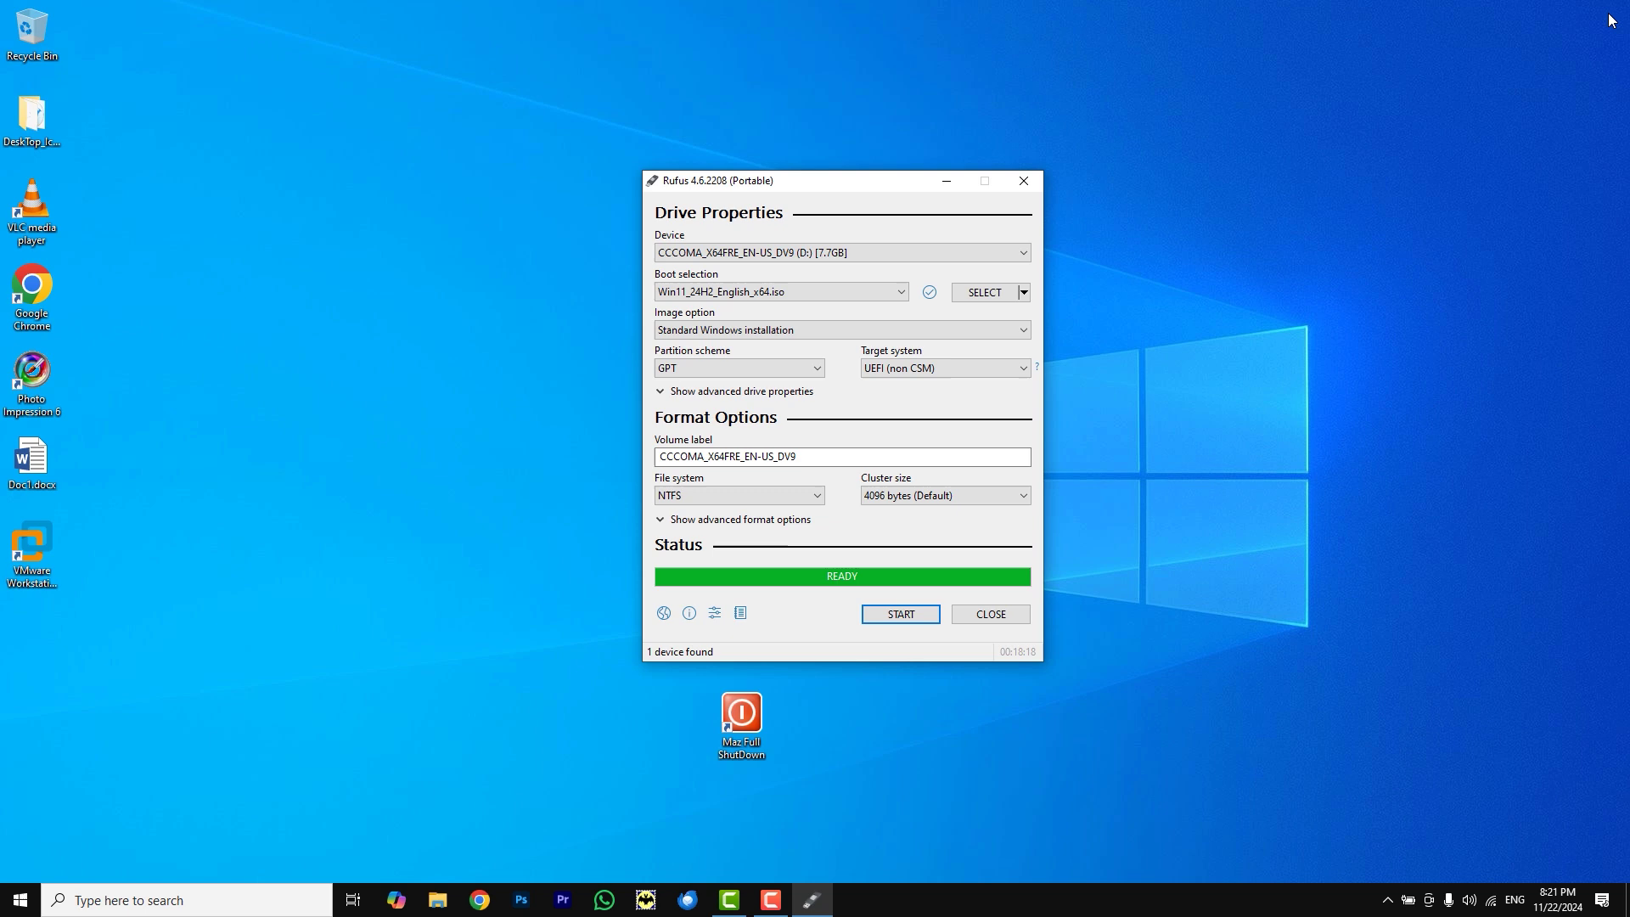
# Close Rufus and run setup.exe from the D: CCCOMA_X64FRE_EN-US_DV9 USB drive
pyautogui.click(997, 623)
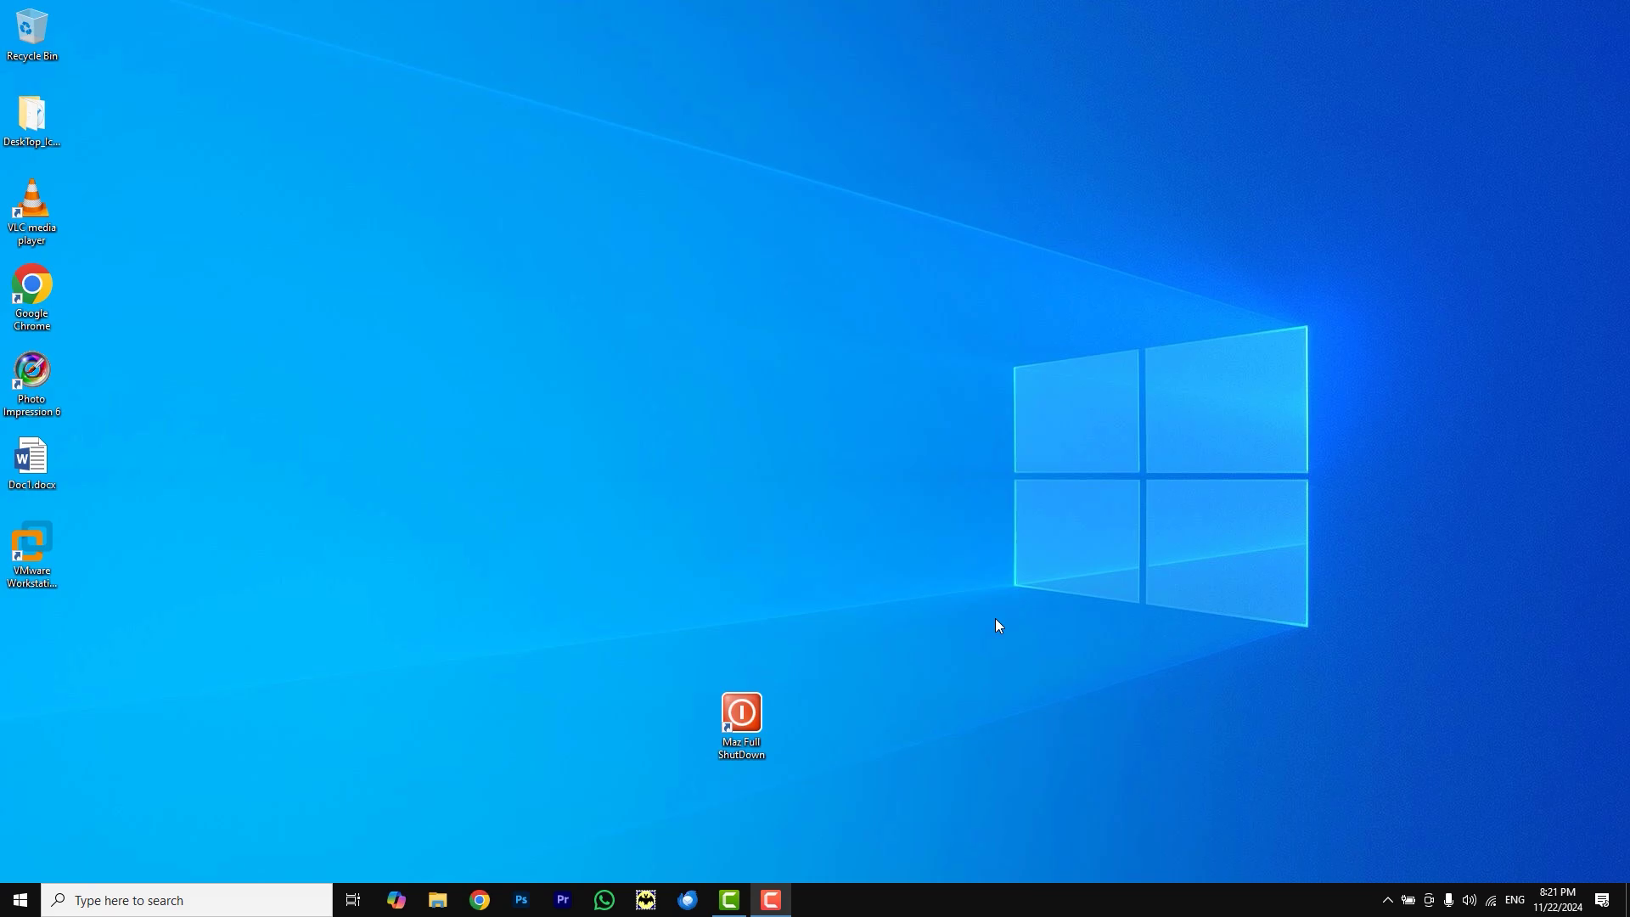
pyautogui.press('super+e')
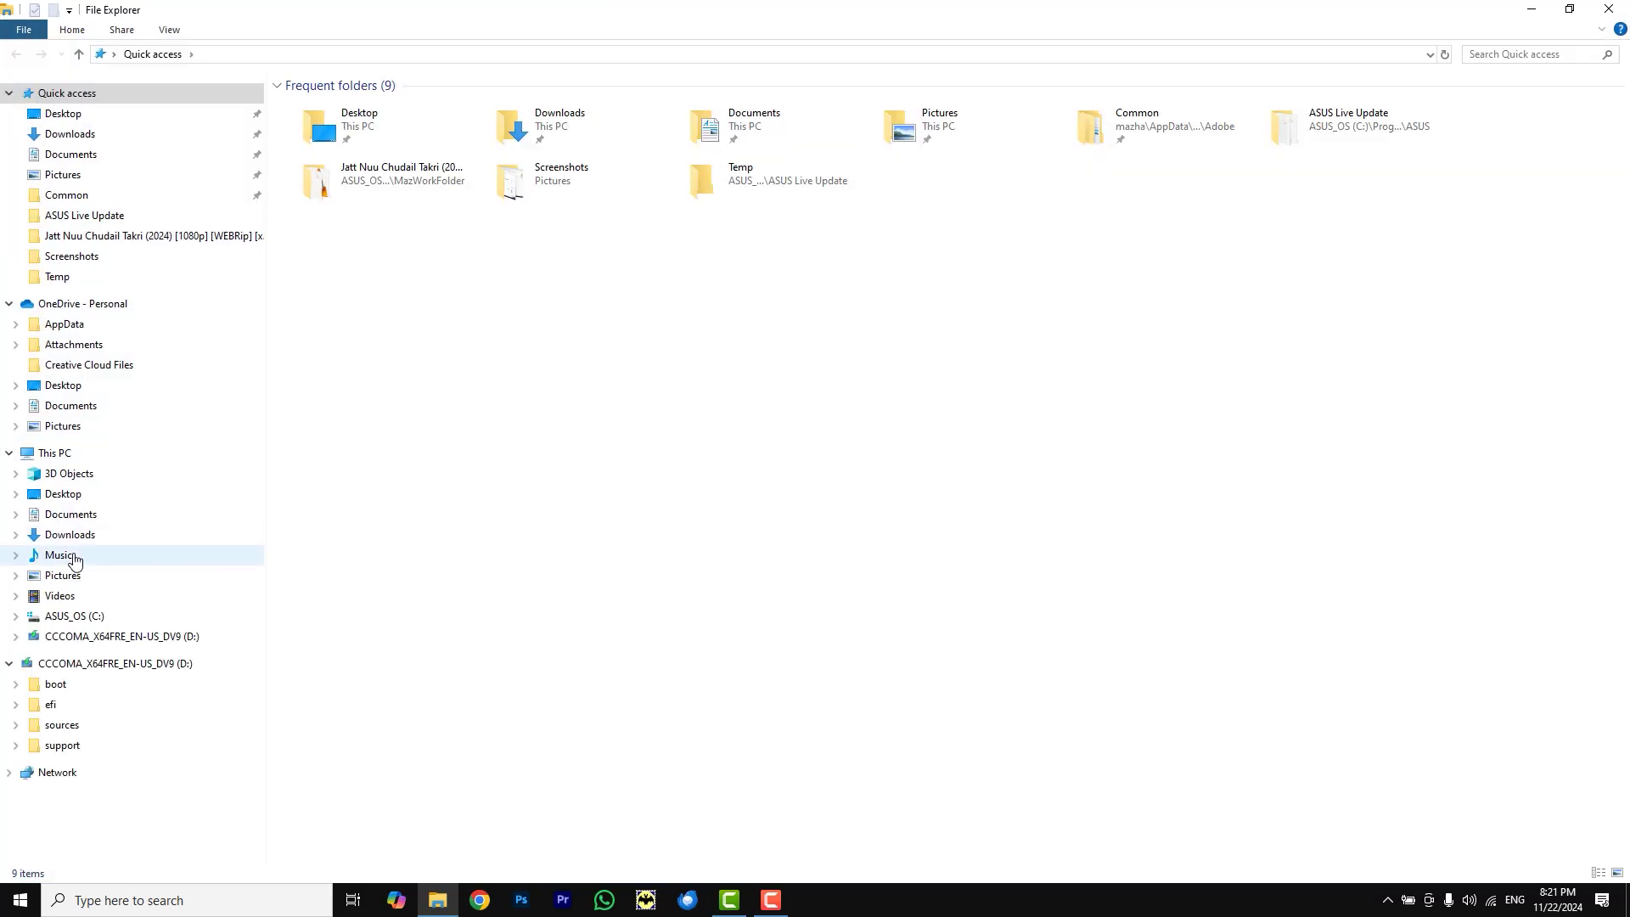
pyautogui.click(71, 454)
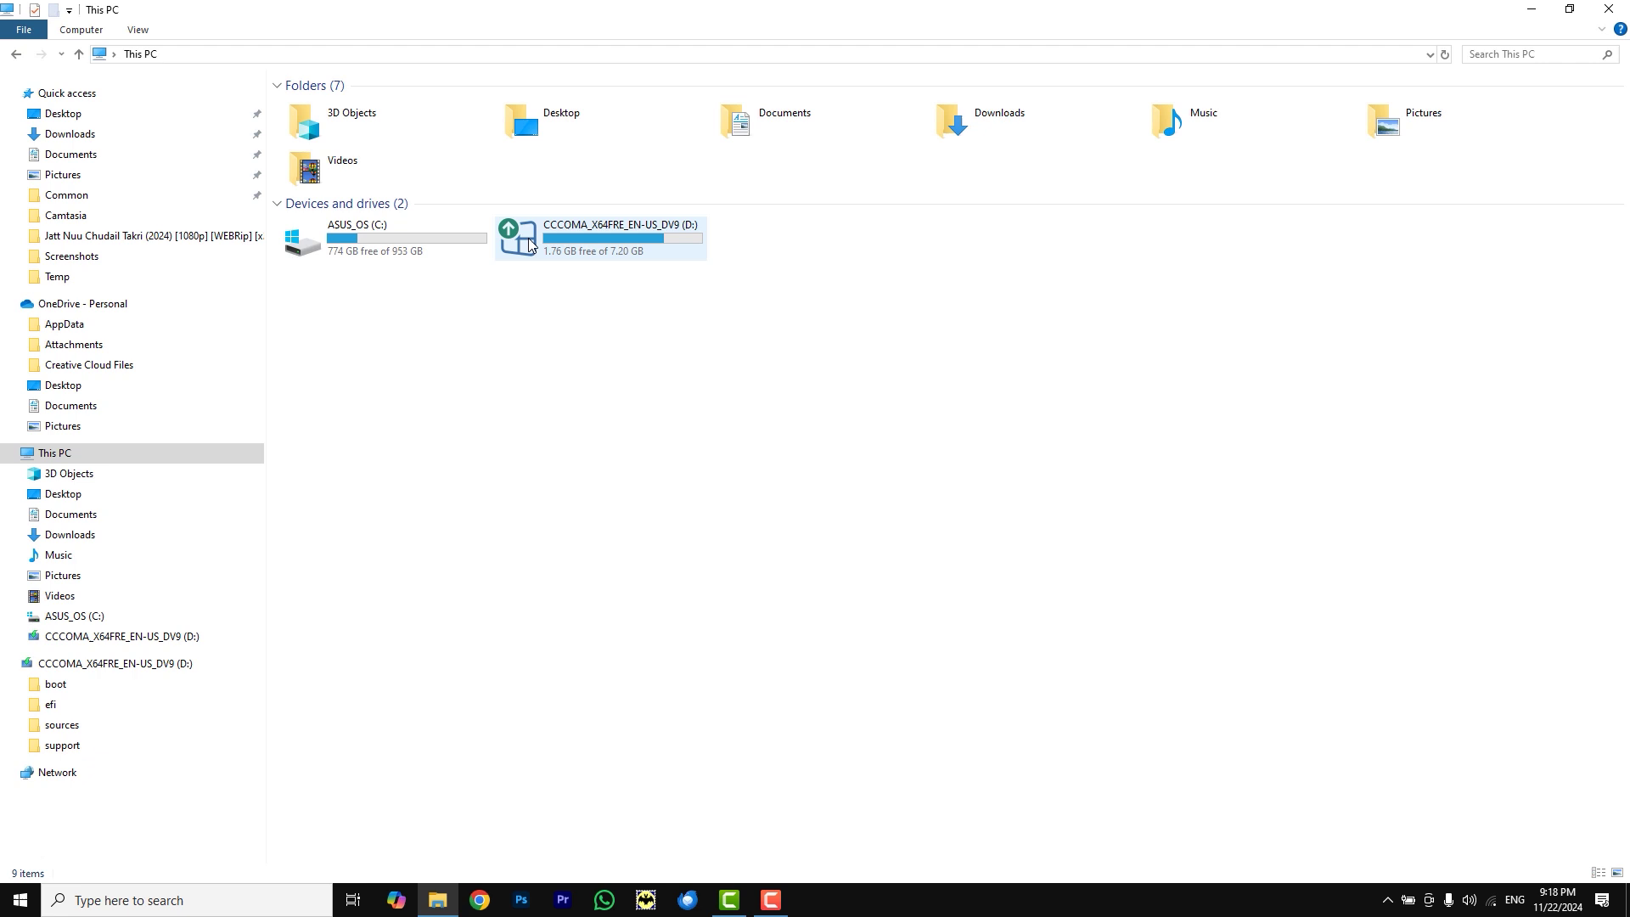
pyautogui.doubleClick(529, 246)
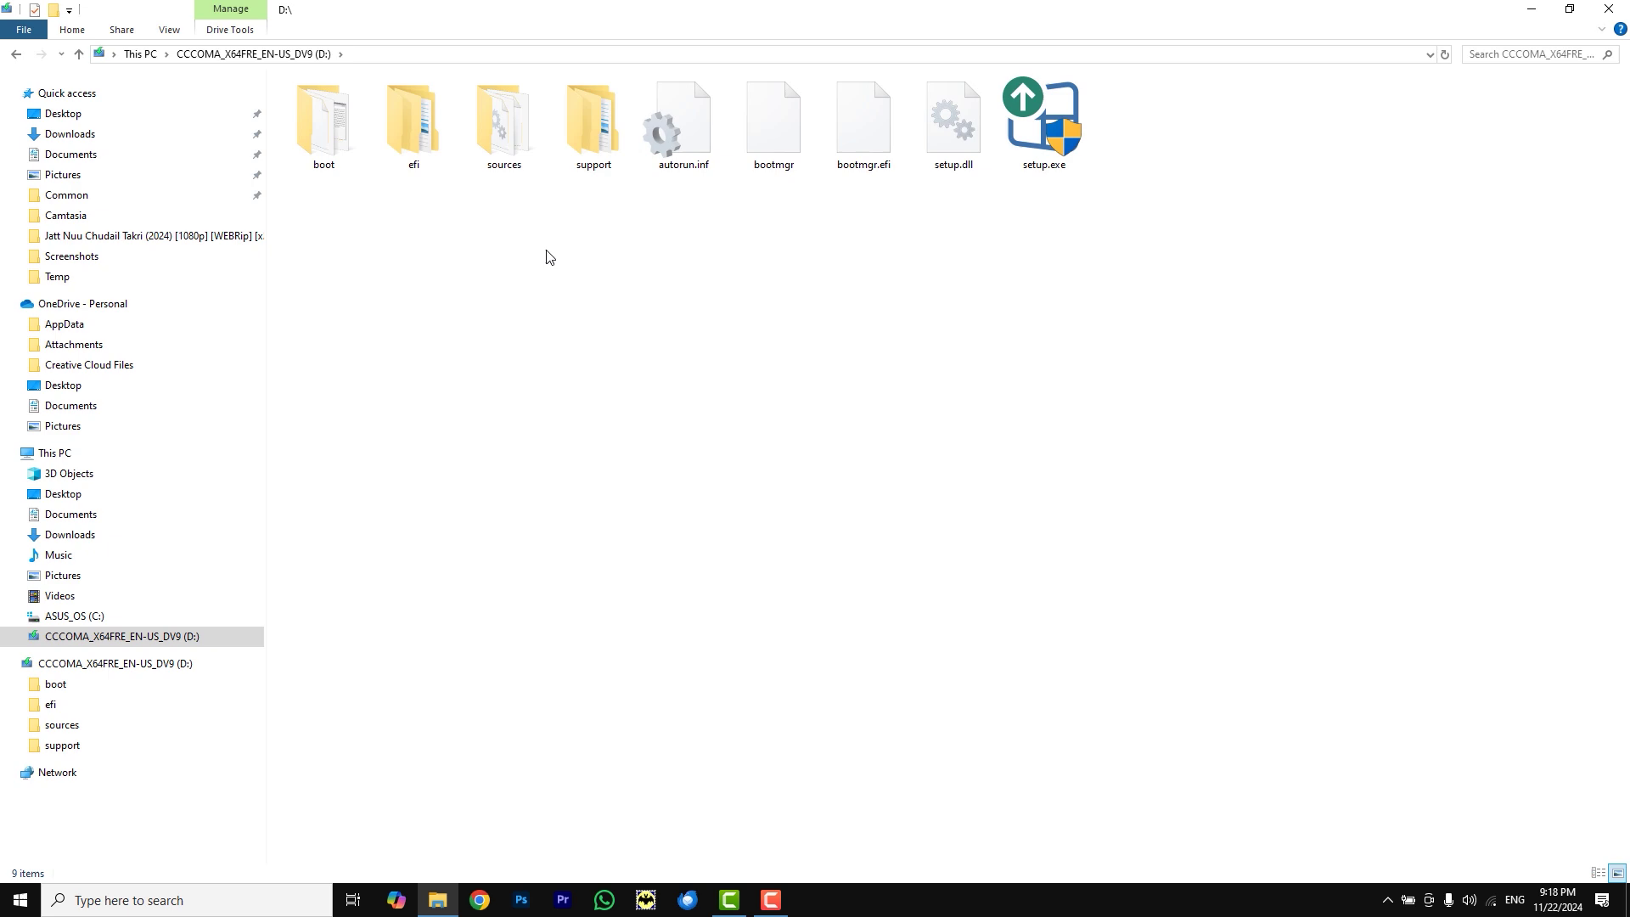
pyautogui.click(1049, 119)
pyautogui.doubleClick(1049, 120)
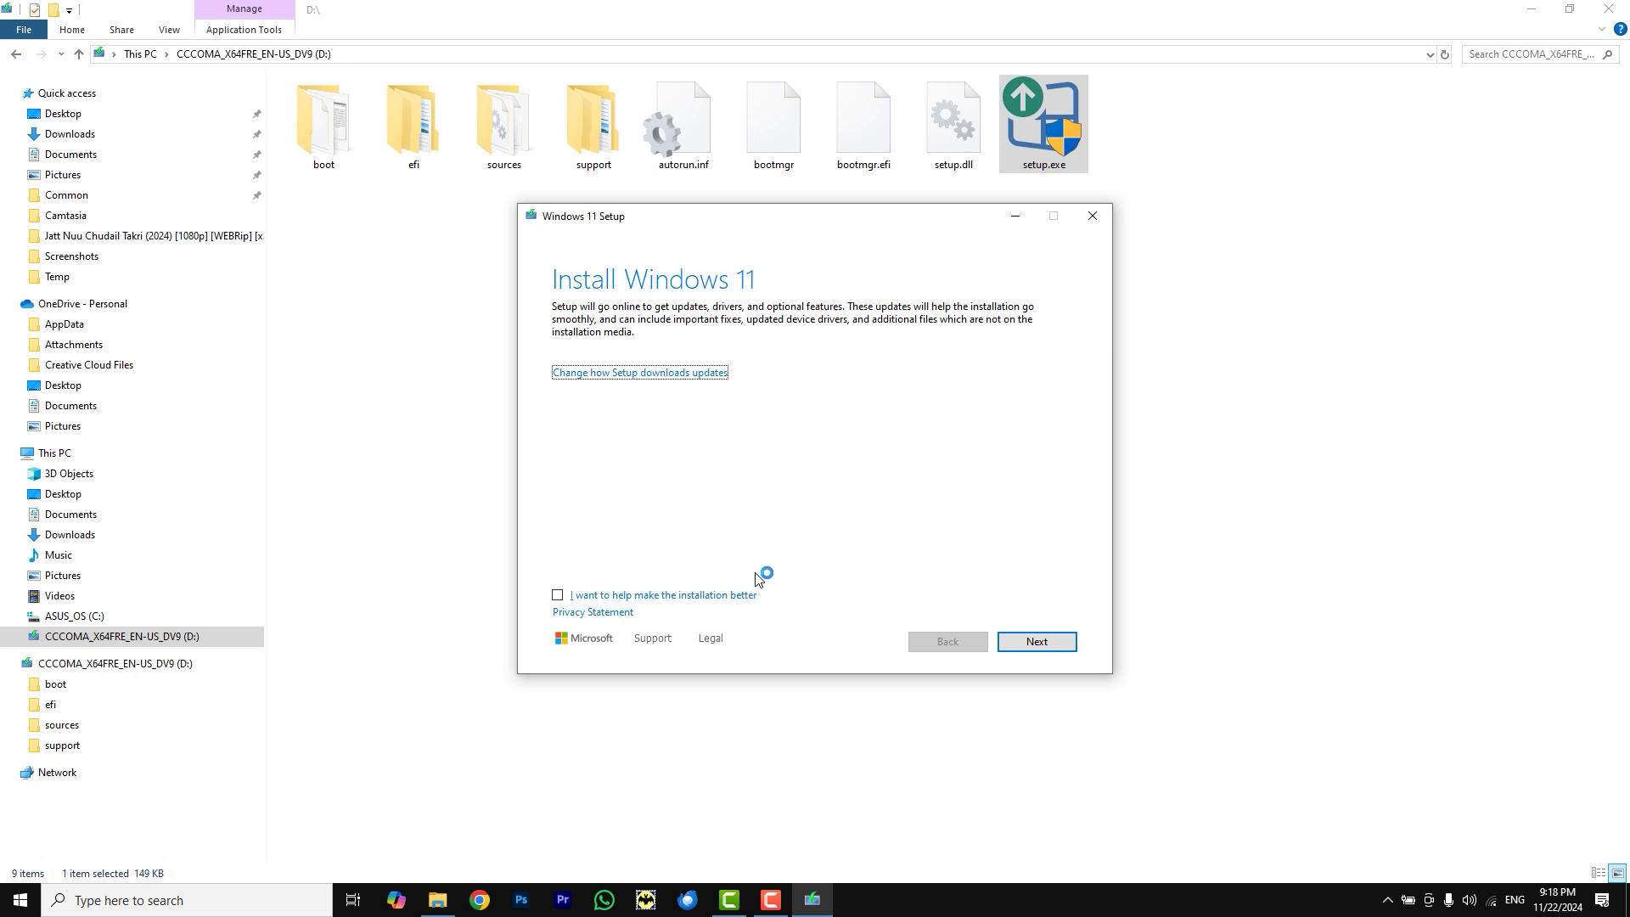
# Get past the Install Windows 11 intro and accept the license terms
pyautogui.click(1044, 650)
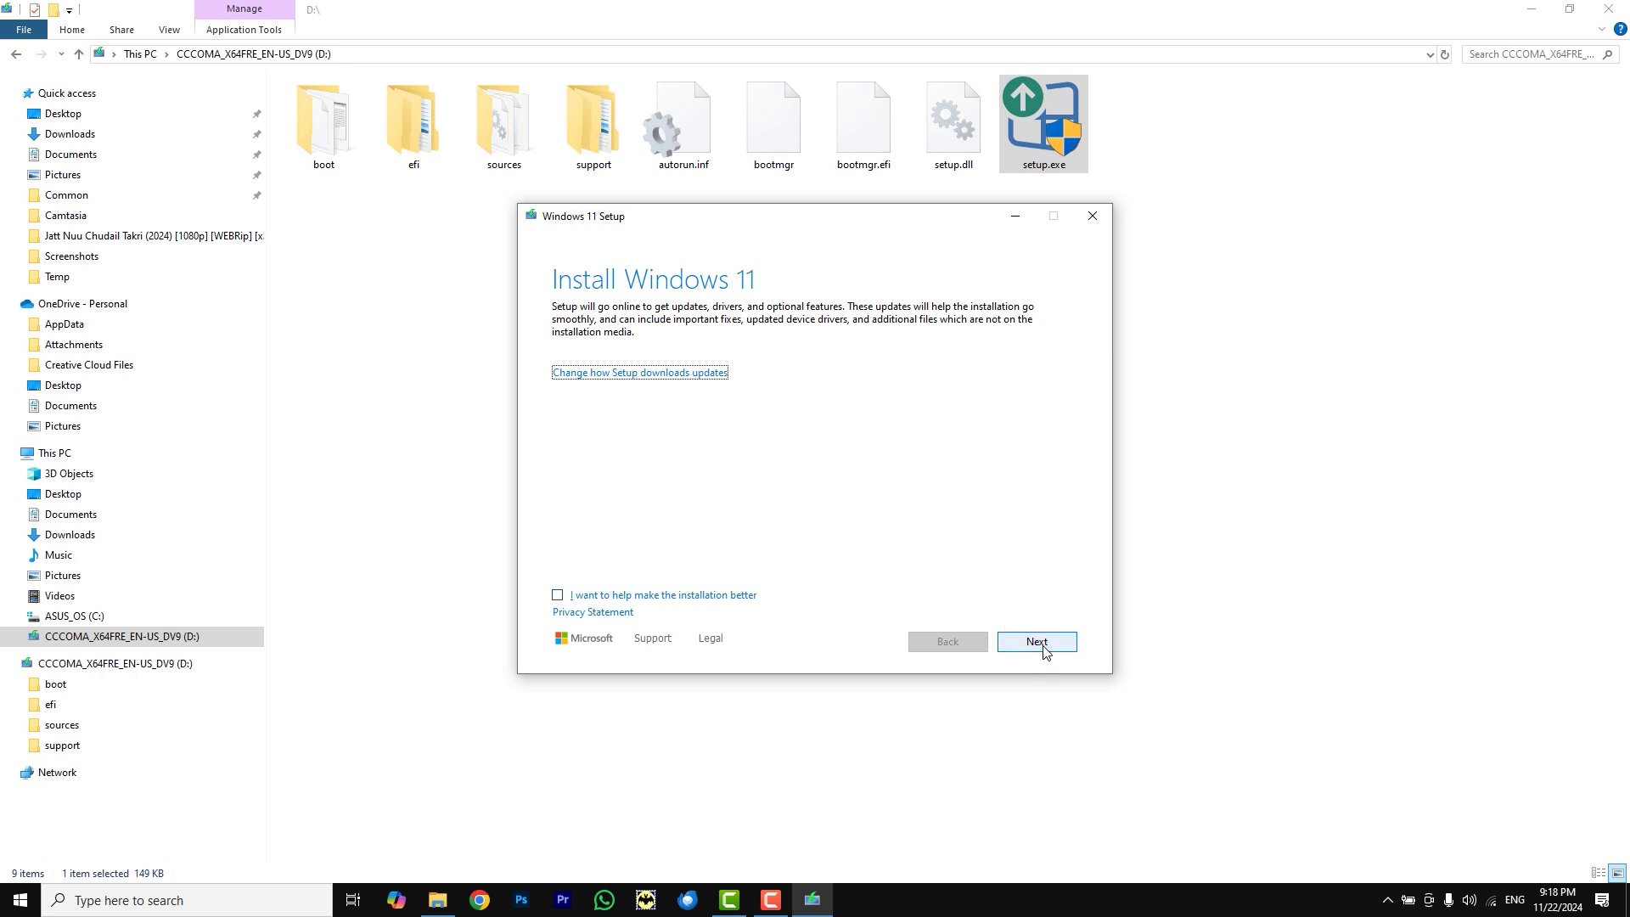
pyautogui.click(1043, 649)
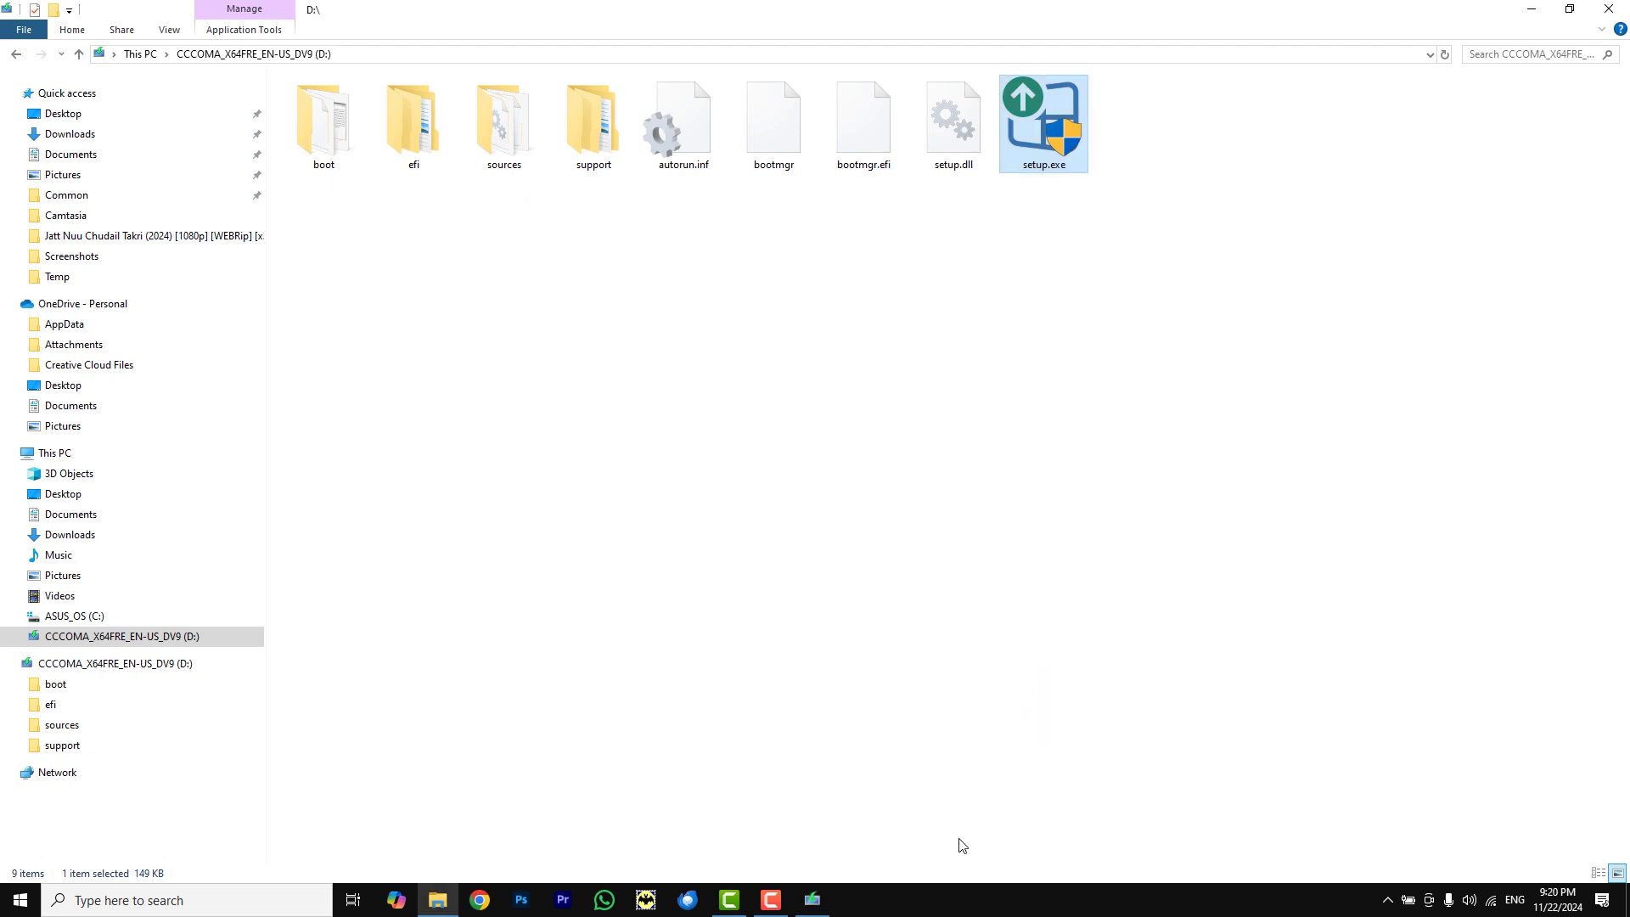
pyautogui.click(817, 907)
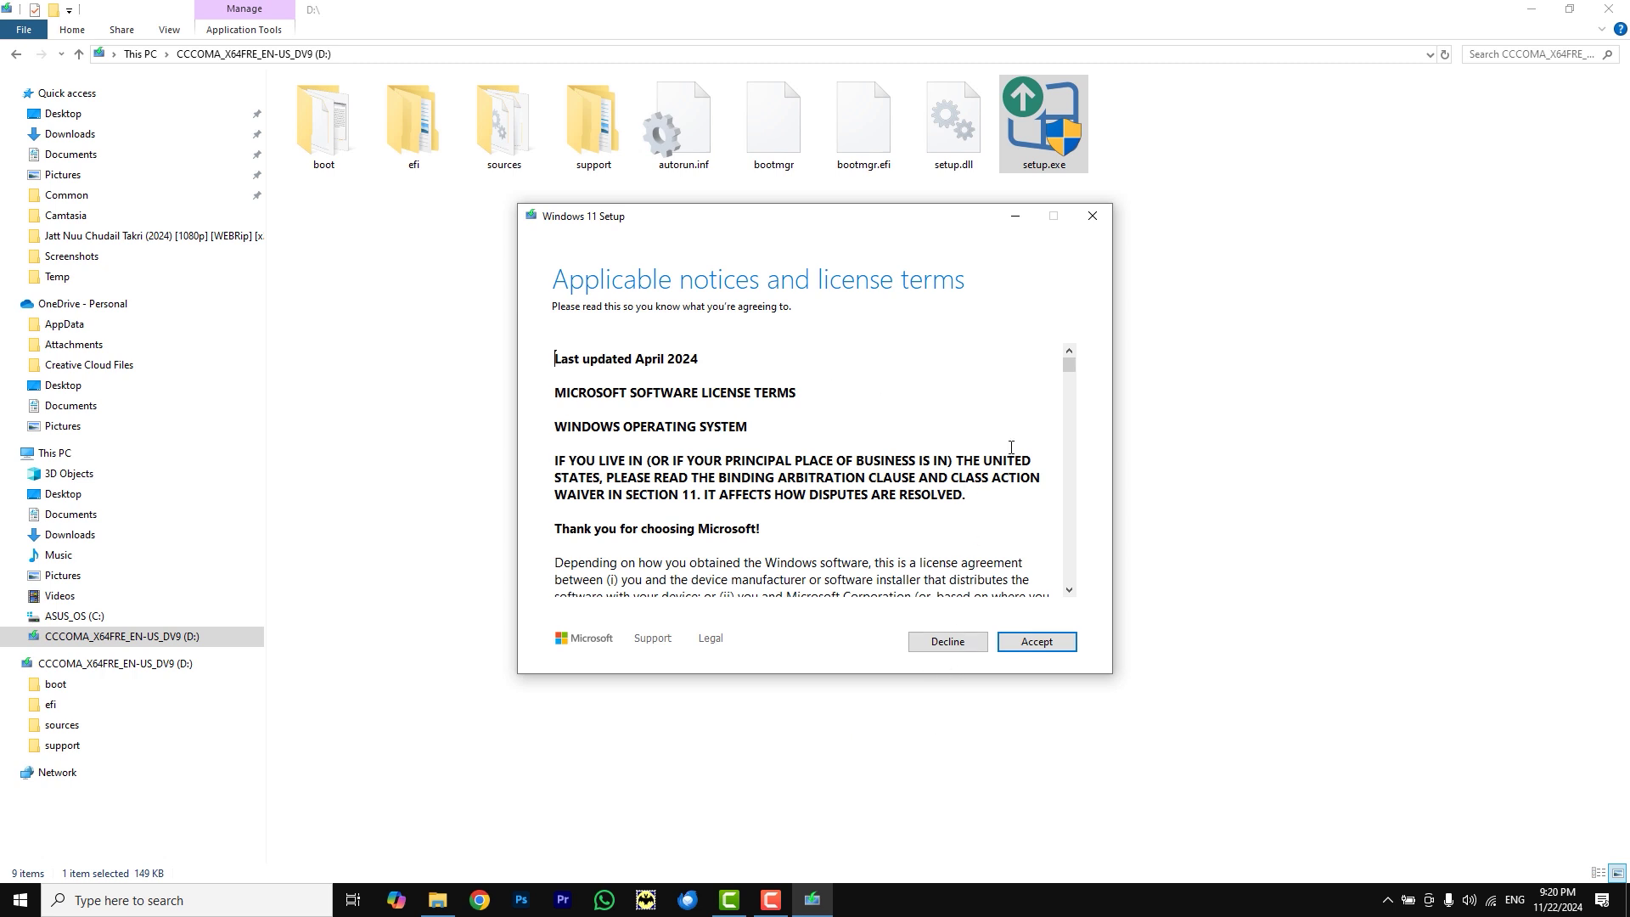
pyautogui.click(1036, 642)
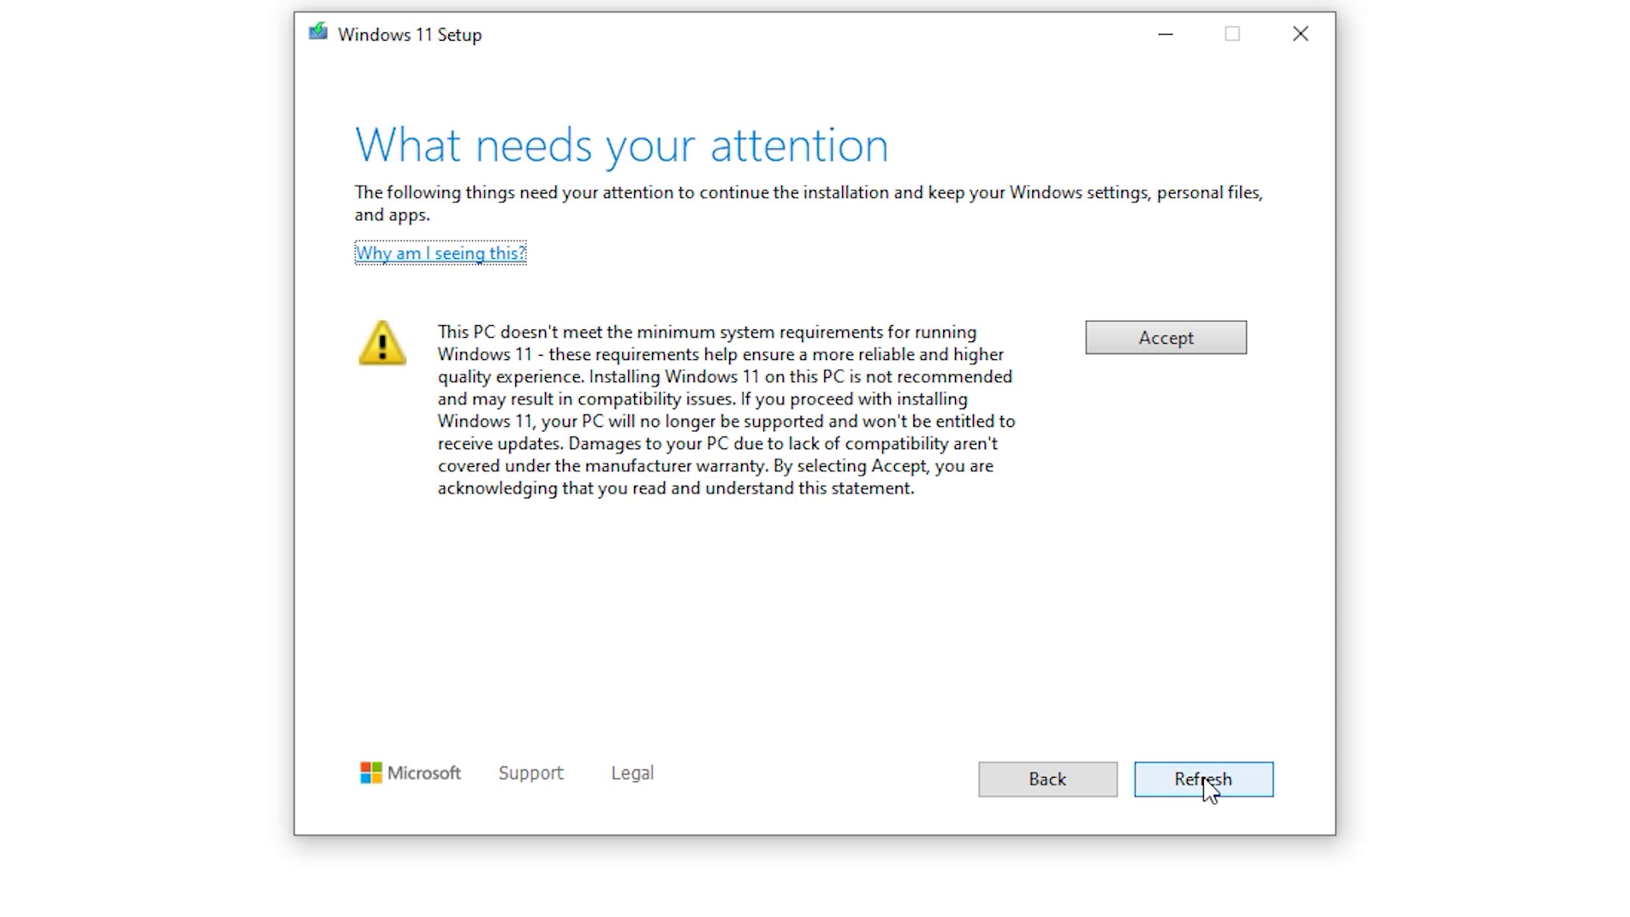
# Refresh the requirements check, accept the unsupported-hardware warning, and install keeping files and apps
pyautogui.click(1206, 785)
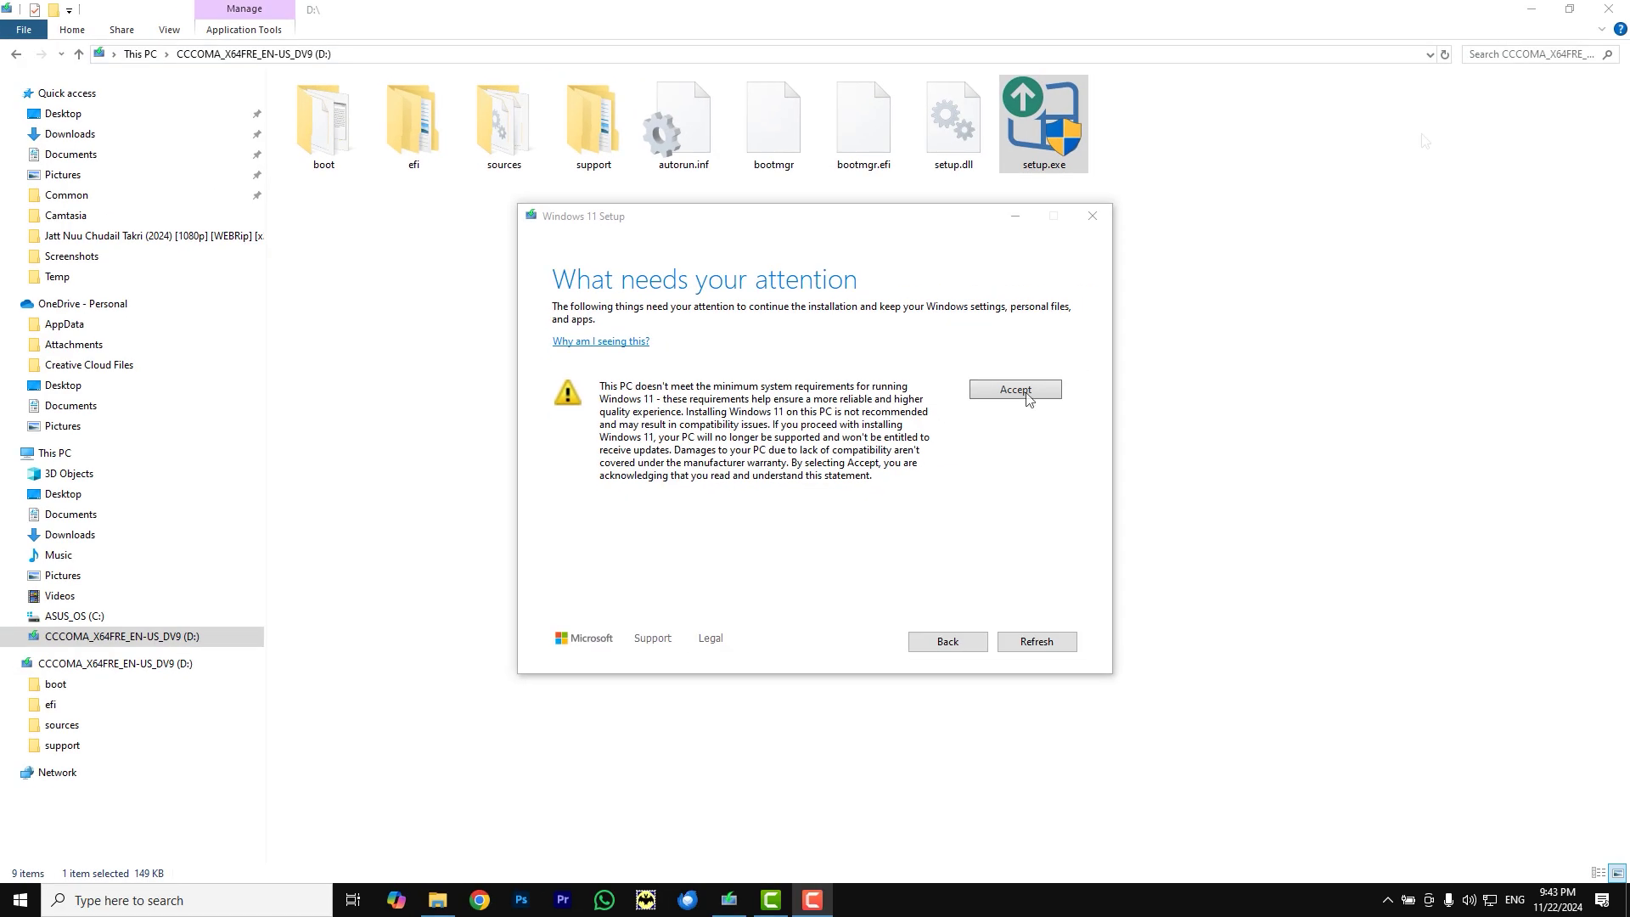
pyautogui.click(1025, 394)
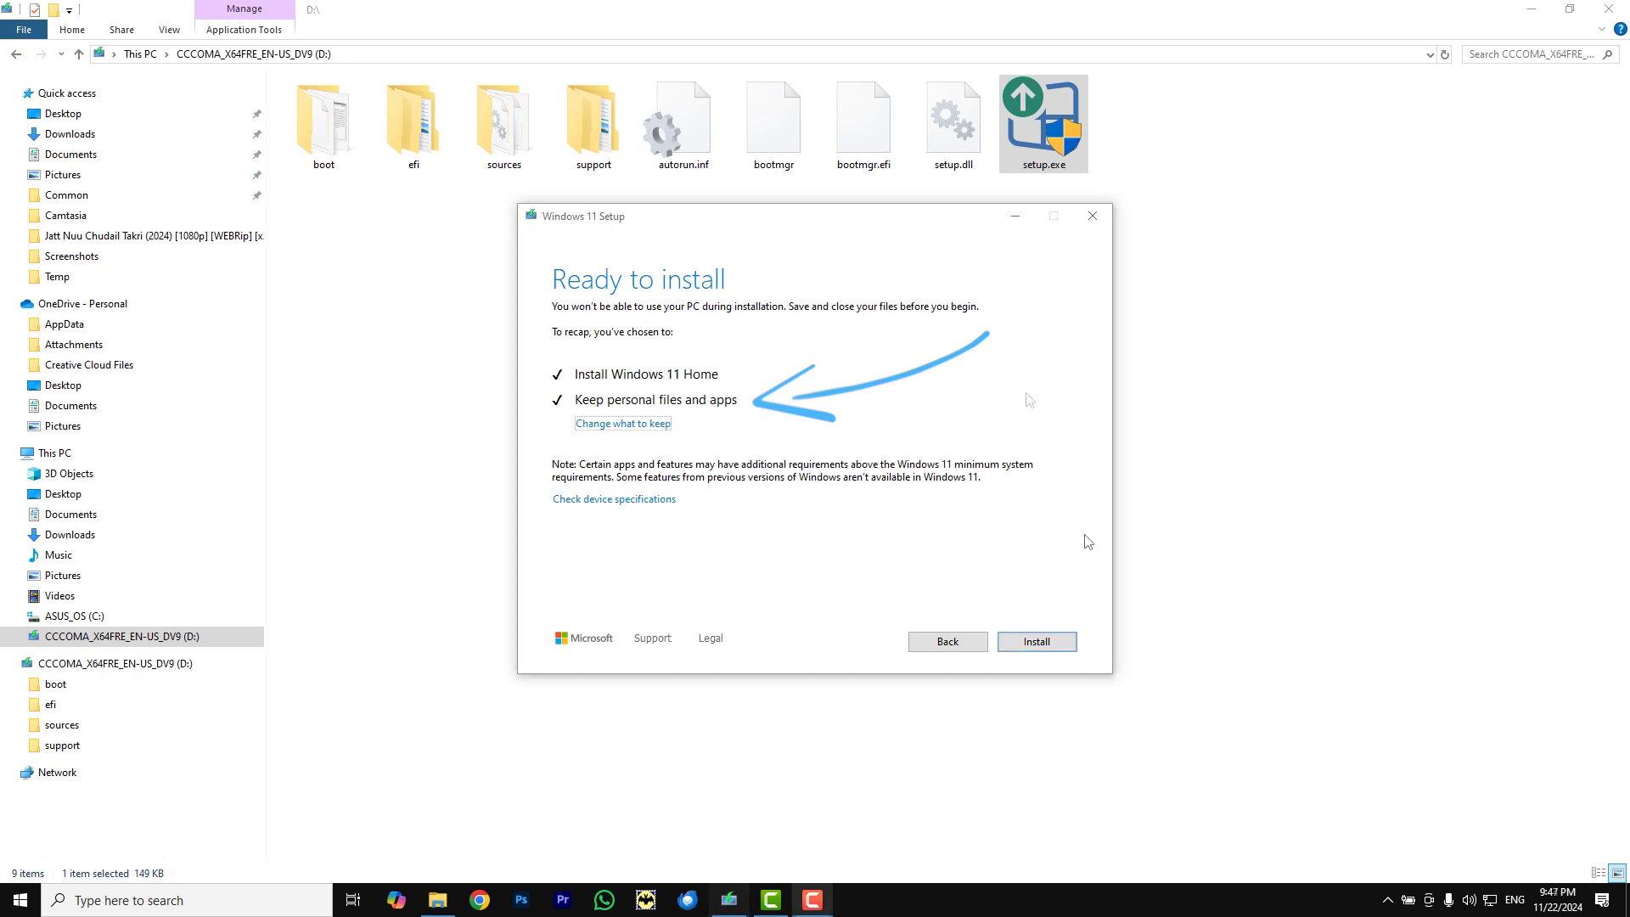
pyautogui.click(1039, 644)
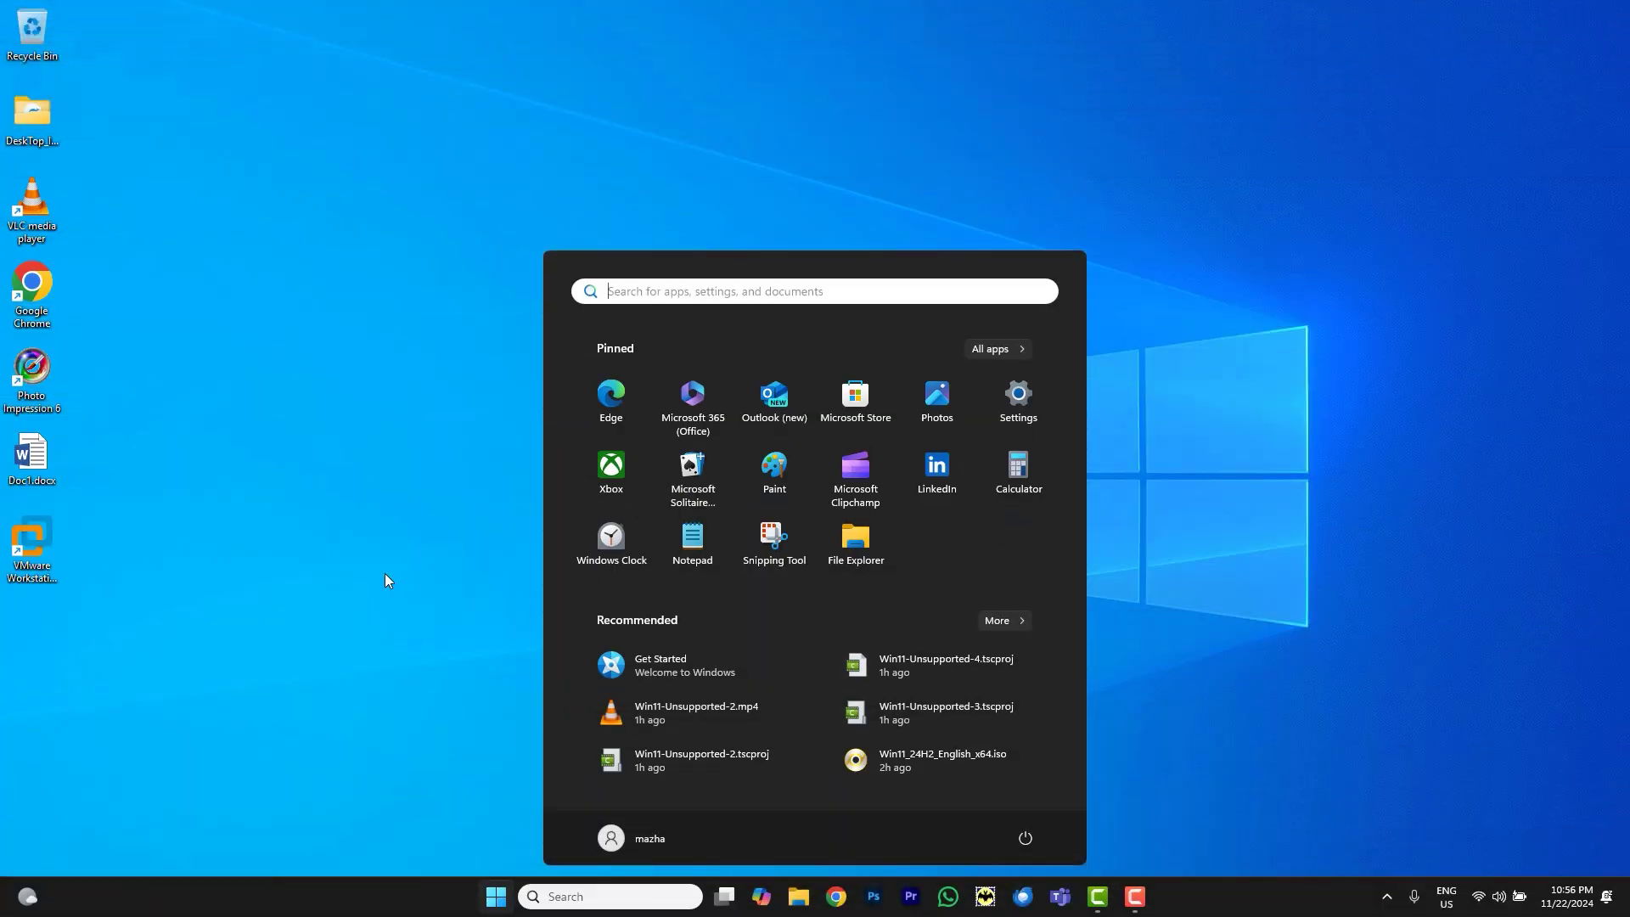
# Open Settings > System > About to confirm Windows 11 Home version 24H2
pyautogui.rightClick(498, 899)
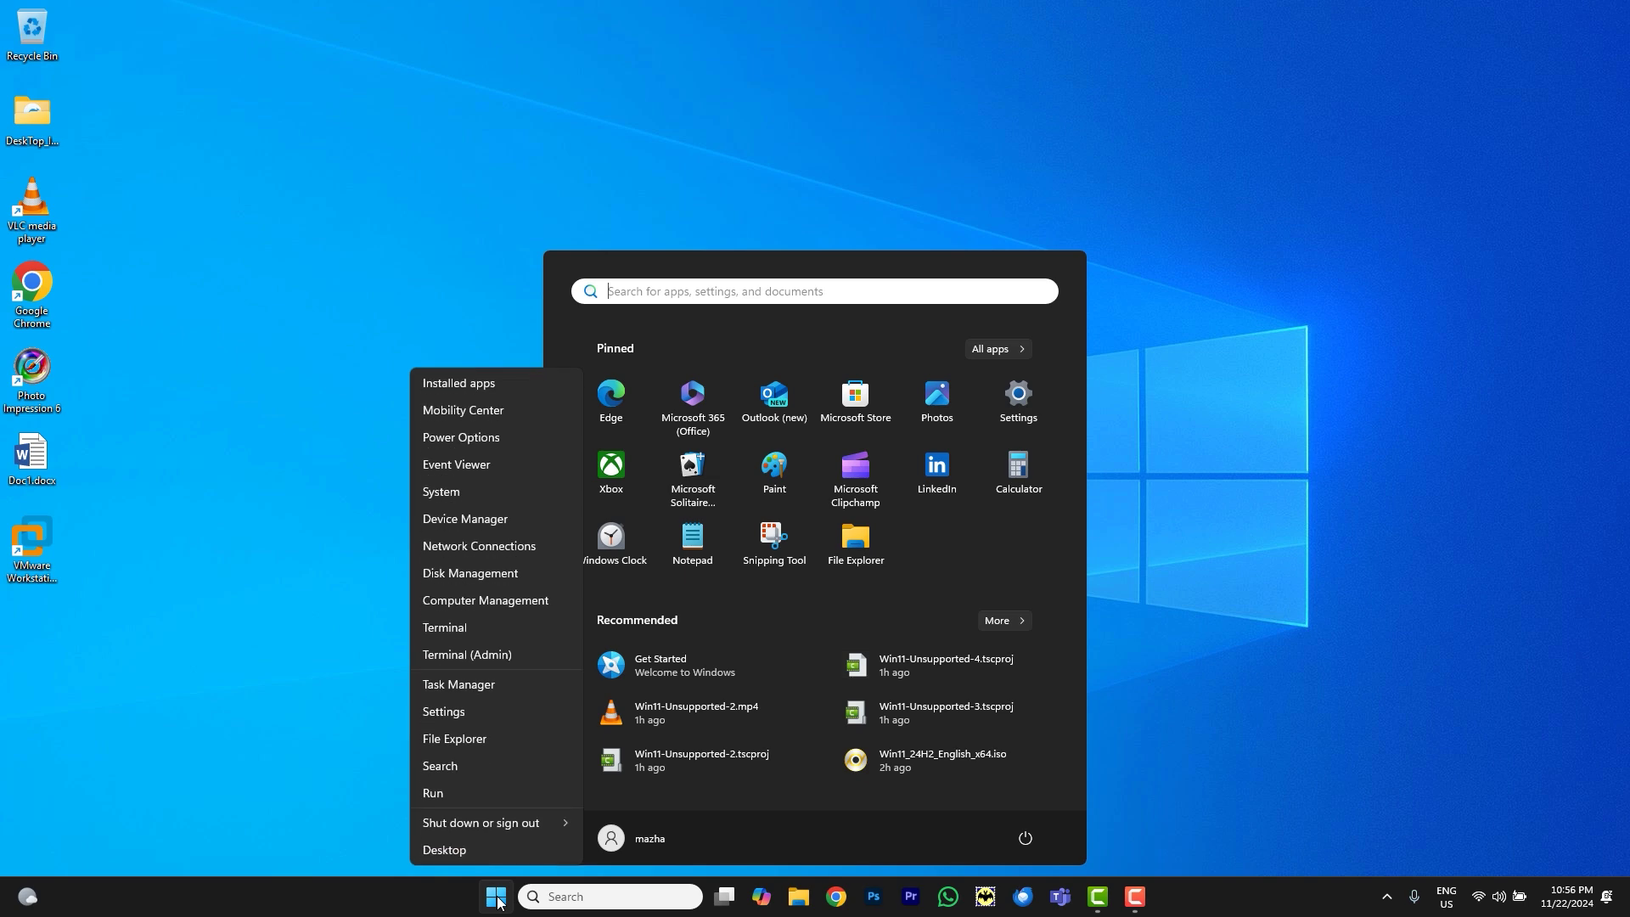
pyautogui.click(462, 711)
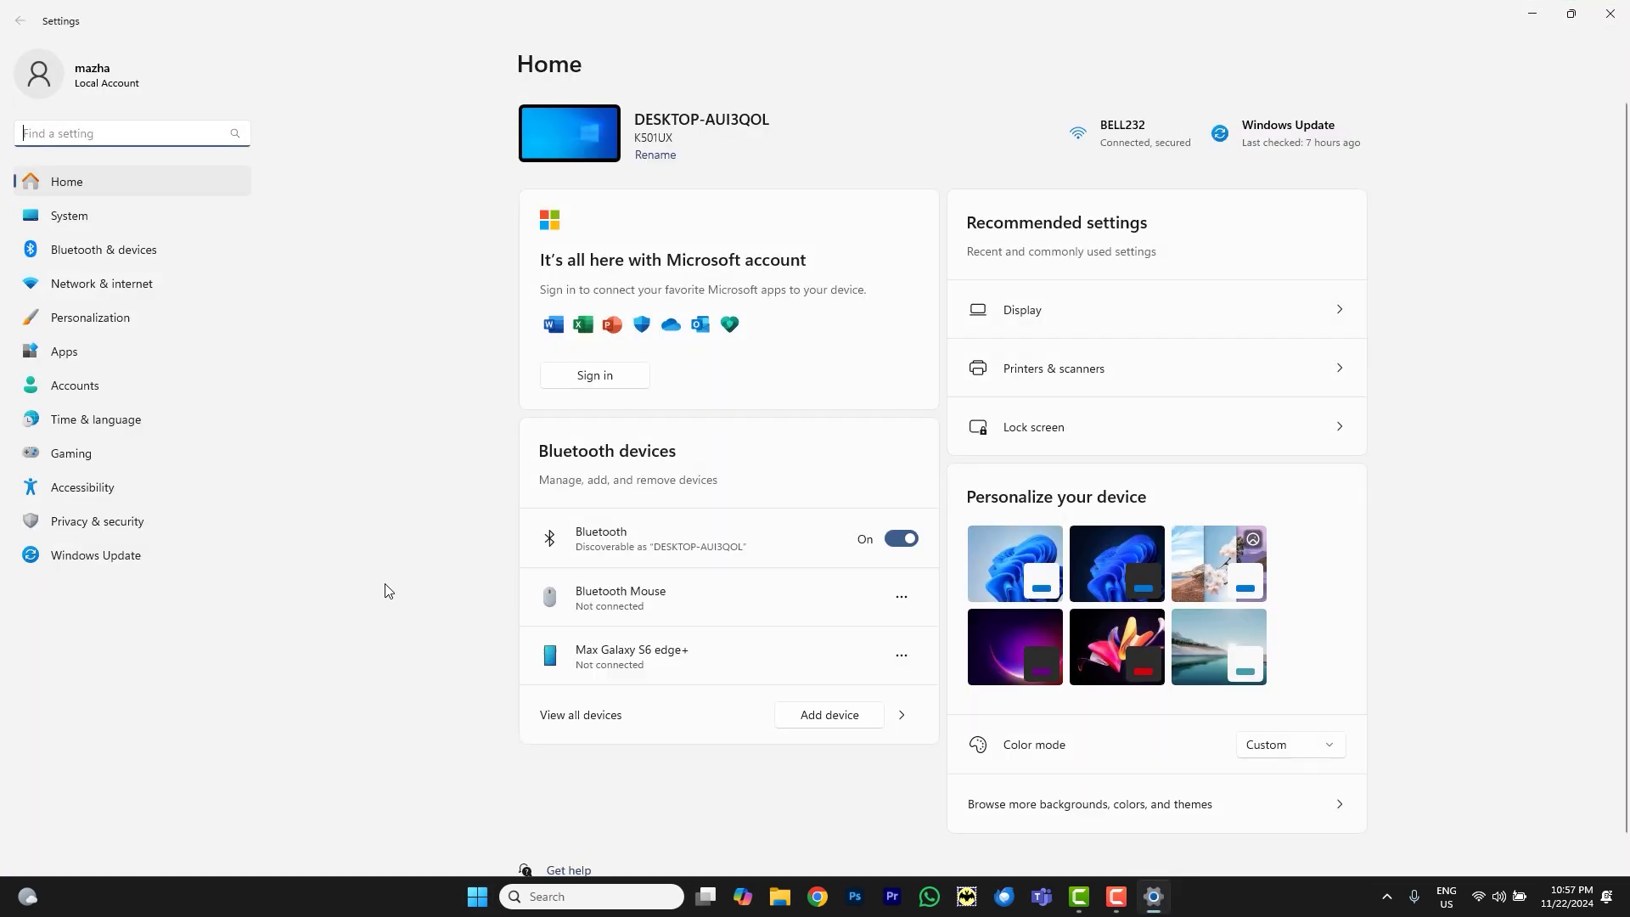
pyautogui.click(85, 219)
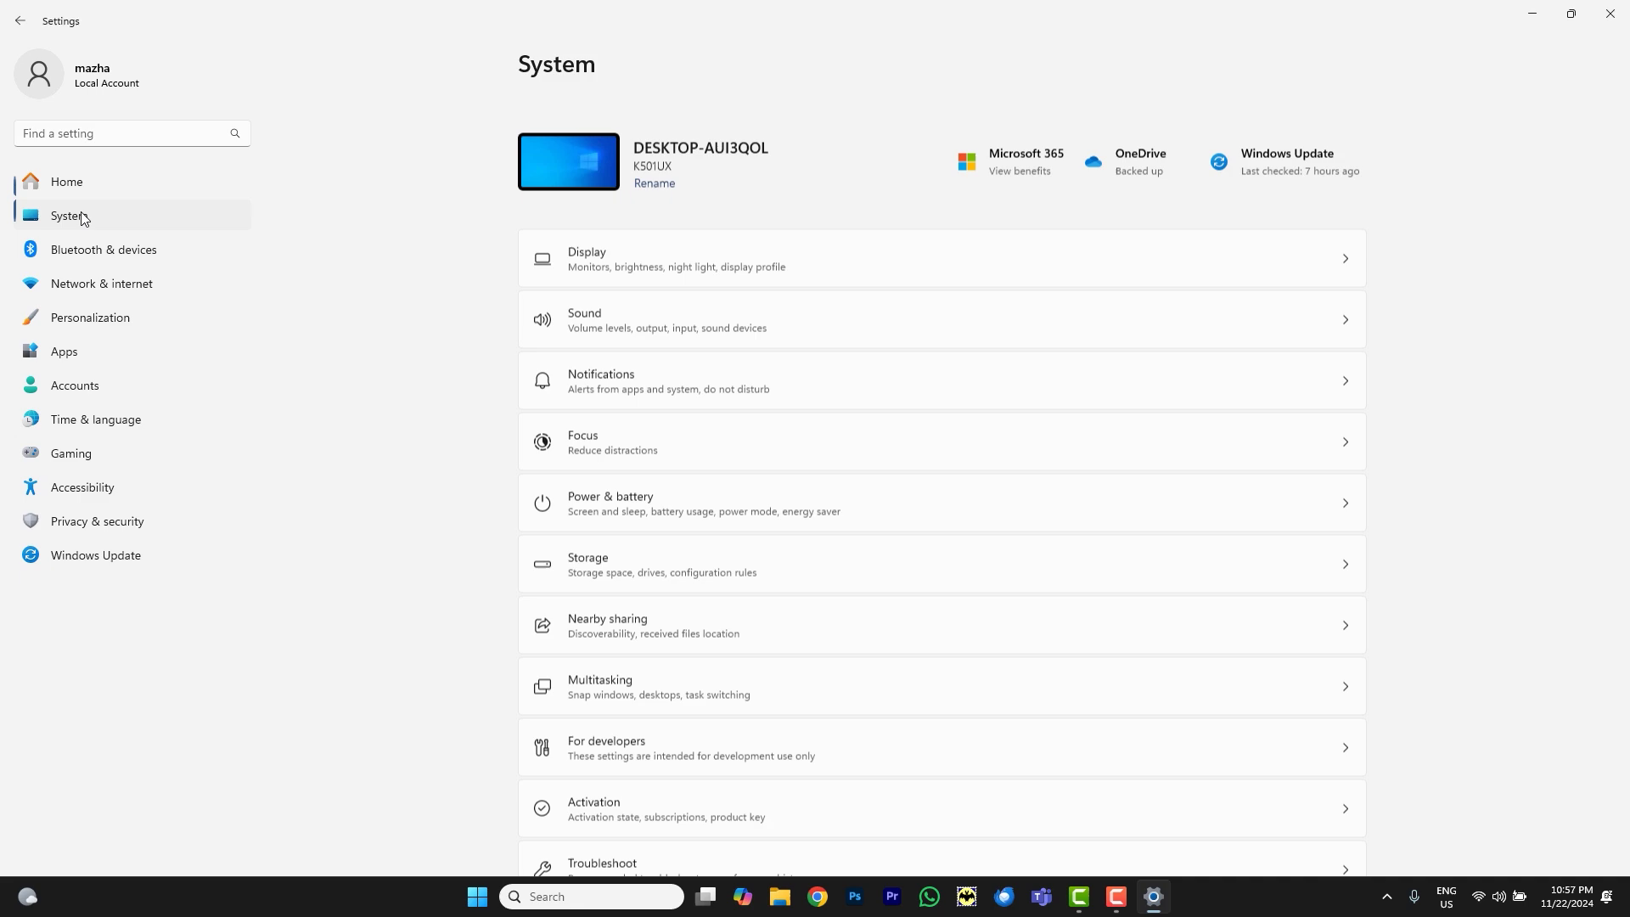
pyautogui.scroll(-5, 663, 450)
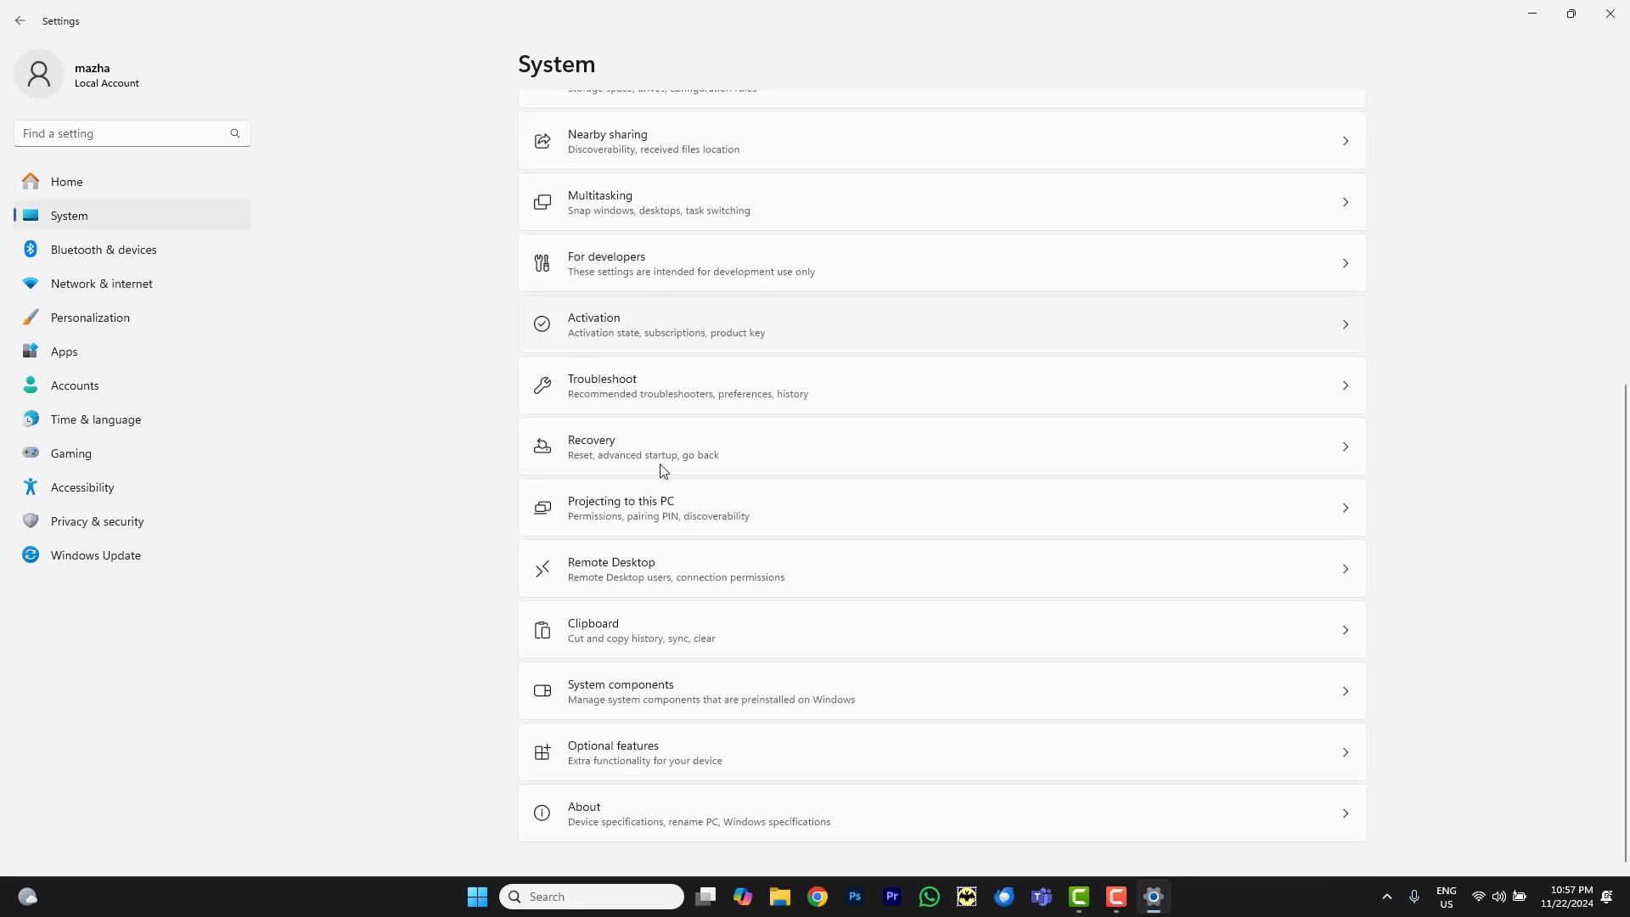
pyautogui.click(650, 807)
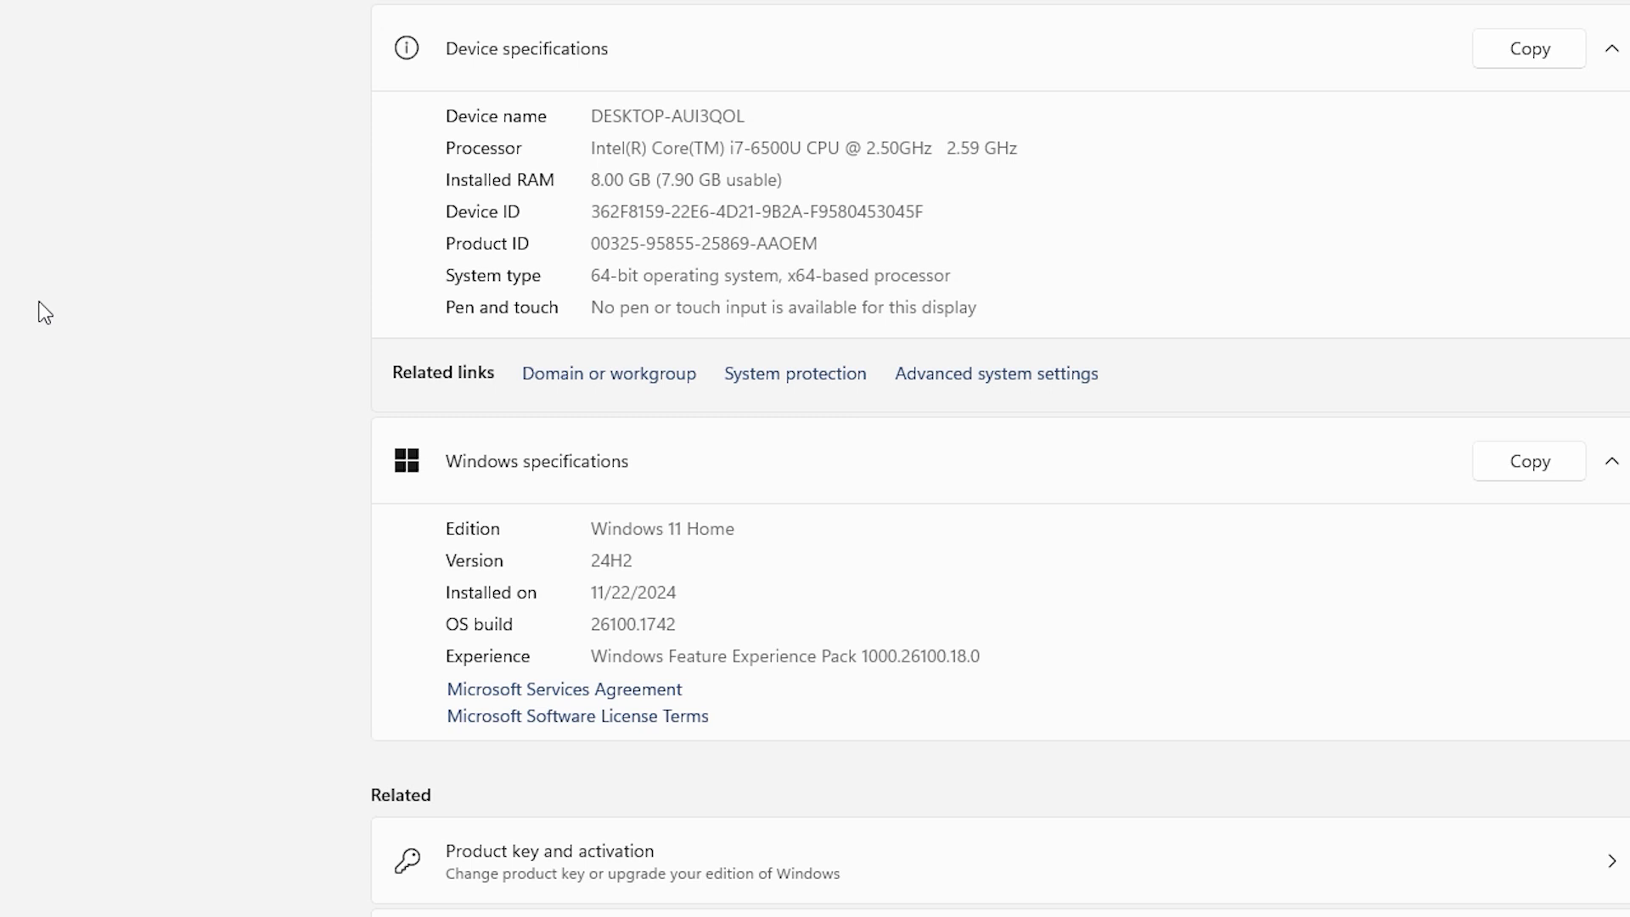